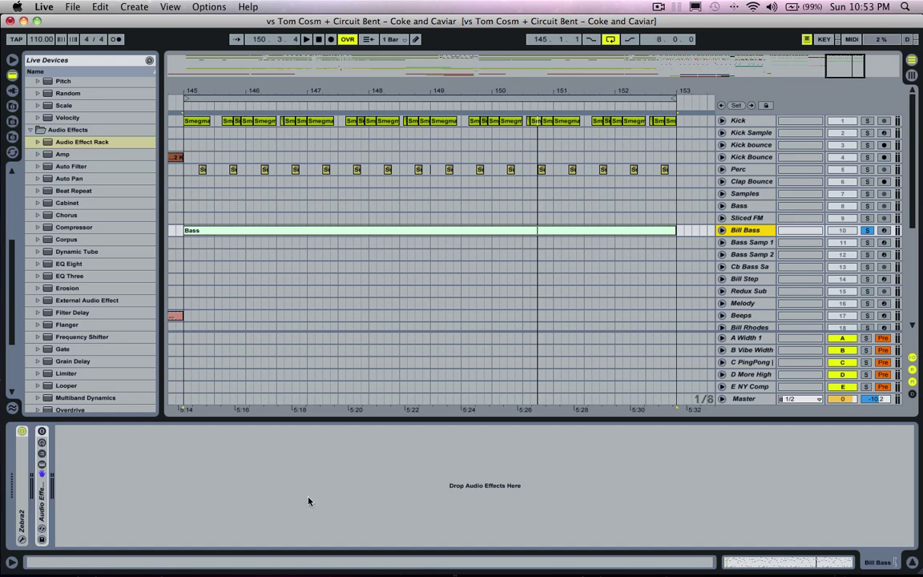
# Add an EQ Eight to the end of the Bill Bass track's device chain
pyautogui.click(309, 497)
pyautogui.click(741, 231)
pyautogui.click(735, 231)
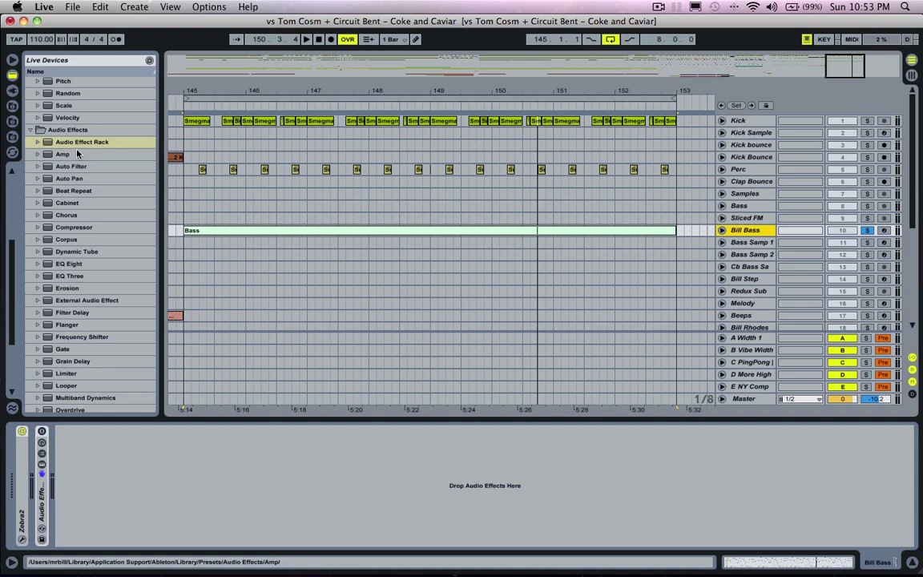
pyautogui.moveTo(68, 265); pyautogui.dragTo(118, 441)
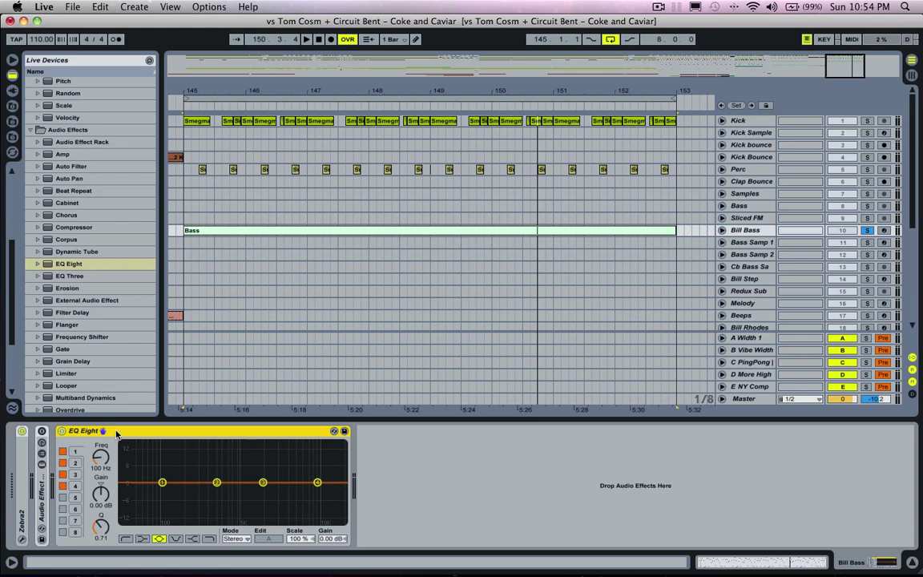
# Group the EQ Eight into an Audio Effect Rack and create a second, empty chain in its chain list
pyautogui.press('super+g')
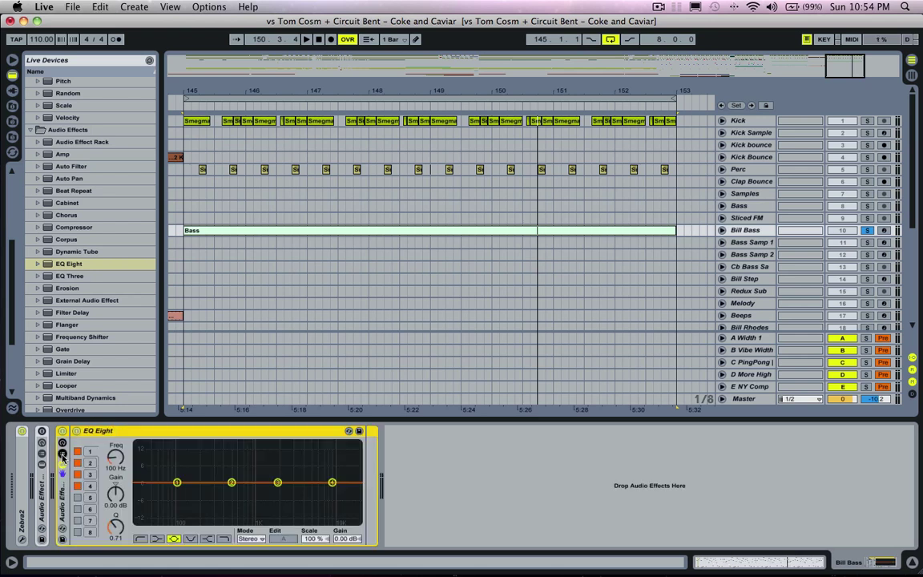
pyautogui.click(63, 455)
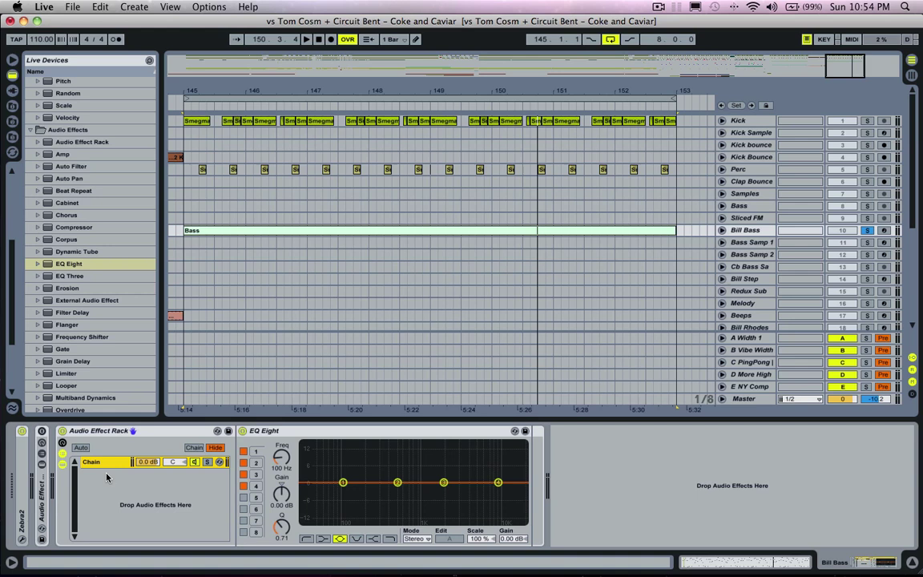
pyautogui.rightClick(106, 476)
pyautogui.click(116, 484)
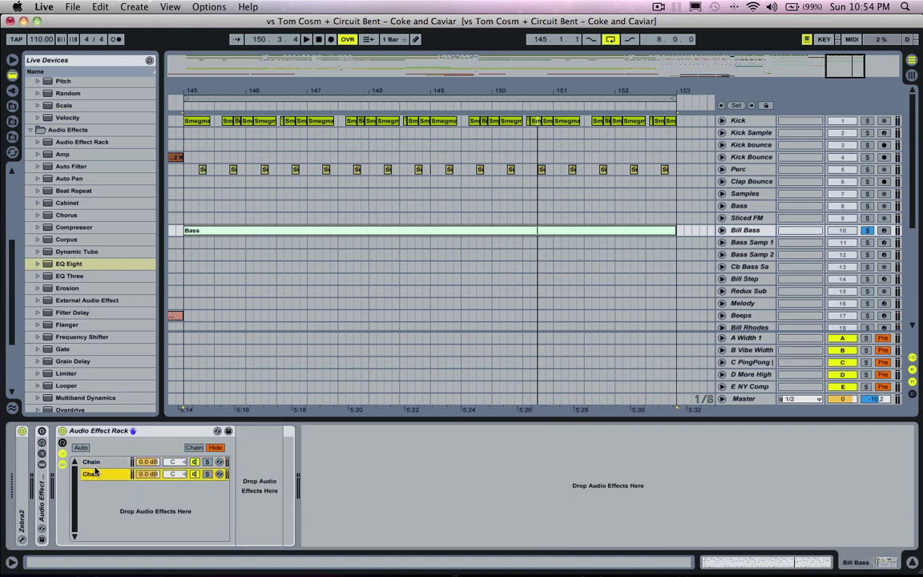
pyautogui.click(95, 462)
pyautogui.click(95, 473)
pyautogui.click(96, 463)
pyautogui.click(94, 475)
pyautogui.click(95, 463)
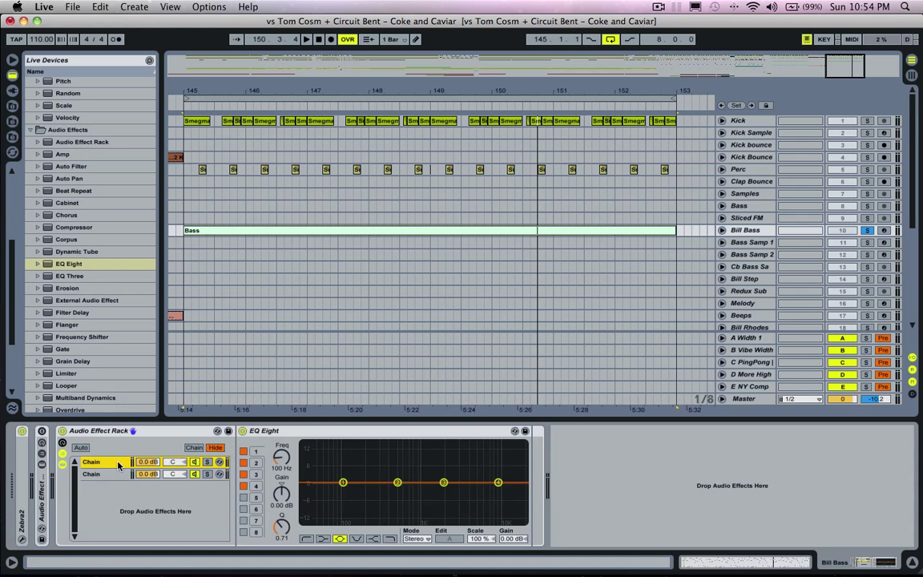
# Rename the rack's first chain Low and its second chain High
pyautogui.press('super+r')
pyautogui.write('4')
pyautogui.click(115, 474)
pyautogui.press('super+r')
pyautogui.write('Hi')
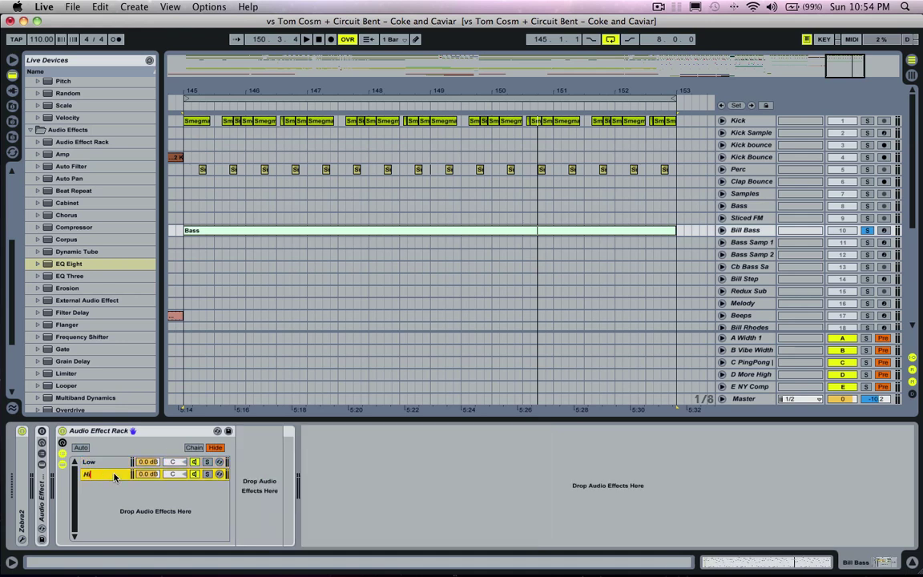
# Make band 1 of the Low chain's EQ Eight a high-cut filter at 250 Hz
pyautogui.click(116, 463)
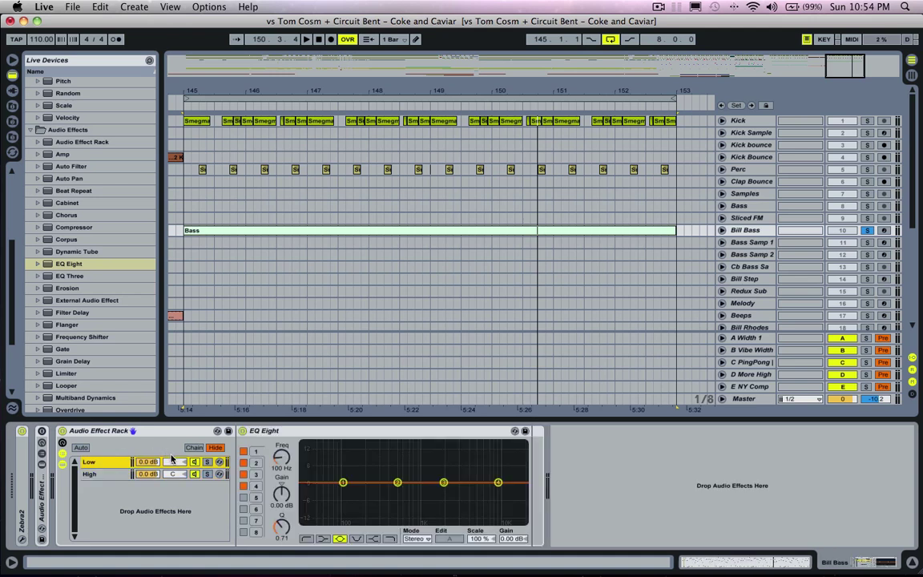
pyautogui.click(389, 538)
pyautogui.moveTo(280, 458); pyautogui.dragTo(281, 440)
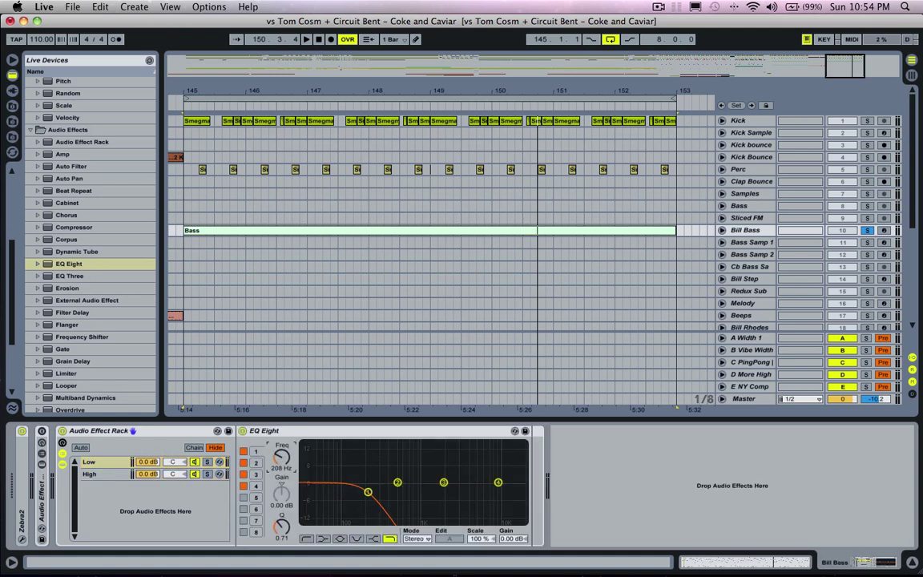
pyautogui.write('250')
pyautogui.press('Return')
# Add an EQ Eight to the High chain and make its band 1 a low-cut filter at 250 Hz
pyautogui.click(123, 476)
pyautogui.moveTo(70, 264); pyautogui.dragTo(278, 531)
pyautogui.click(306, 537)
pyautogui.click(285, 468)
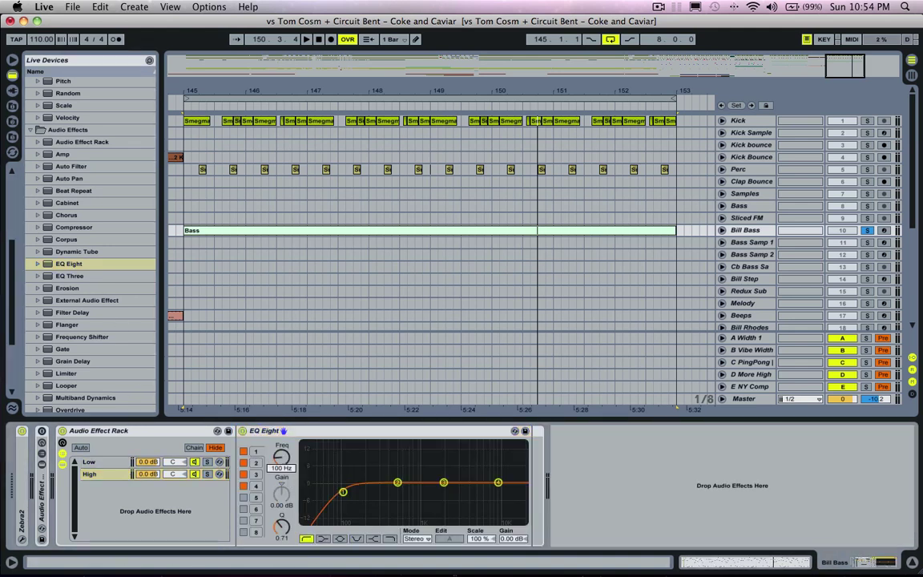
pyautogui.write('250')
pyautogui.press('Return')
# Play the bass and solo the Low and High chains in turn to hear each band separately
pyautogui.press('space')
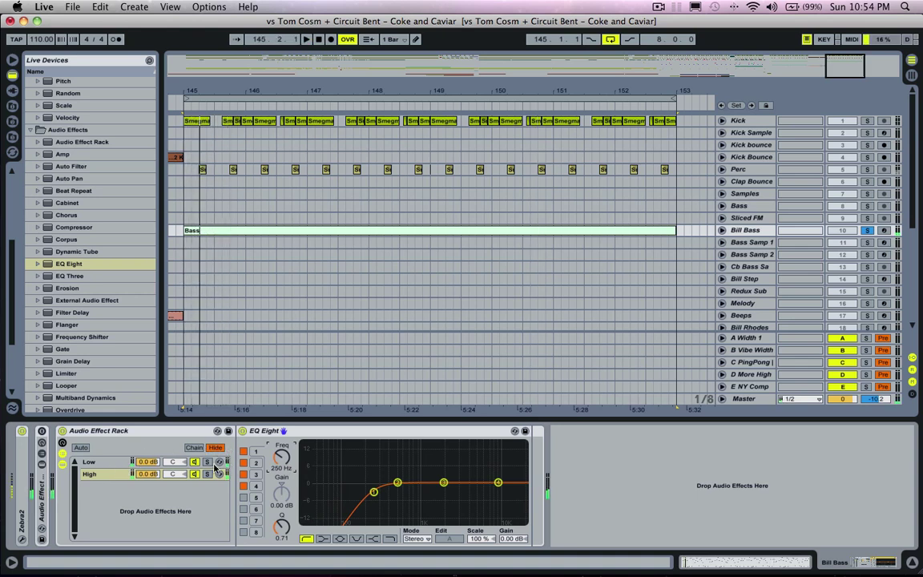
pyautogui.click(205, 463)
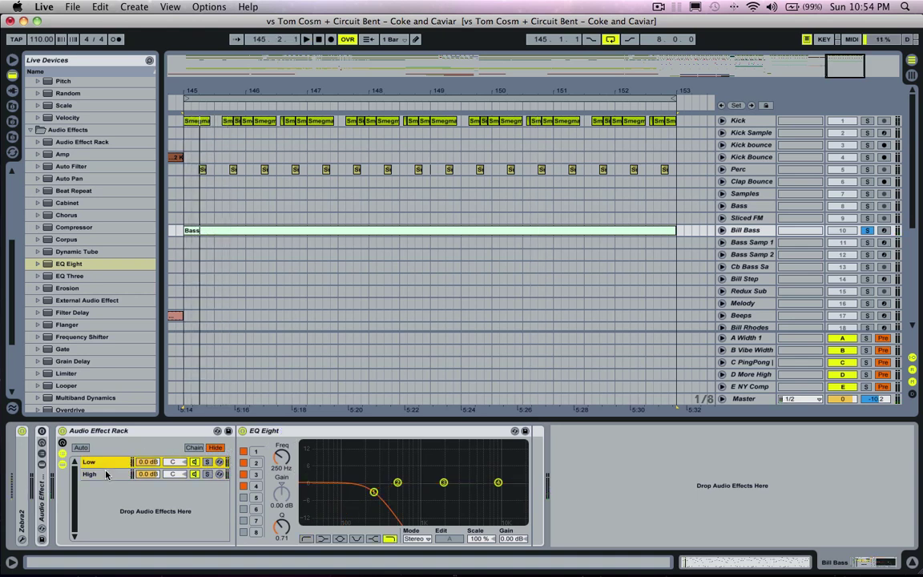
pyautogui.click(206, 463)
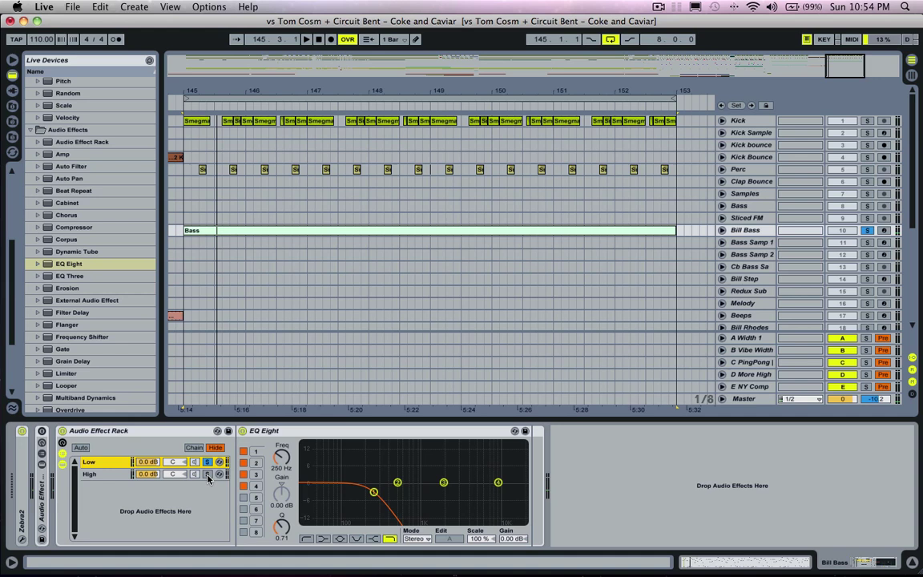
pyautogui.click(207, 473)
pyautogui.click(115, 474)
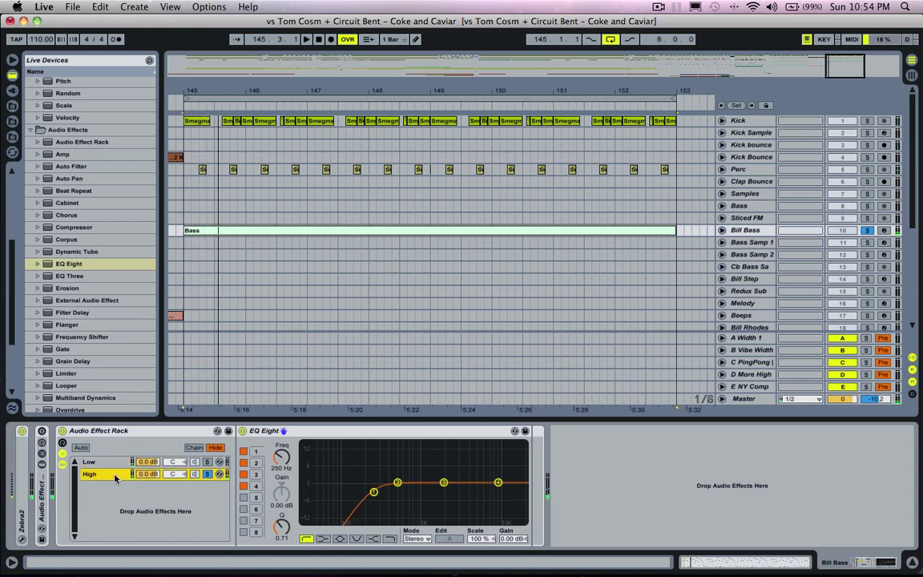
# Add a Flanger to the High chain with Dry/Wet at 50 %, delay time about 0.65 ms and feedback about 0.58, and play it
pyautogui.click(68, 324)
pyautogui.press('Return')
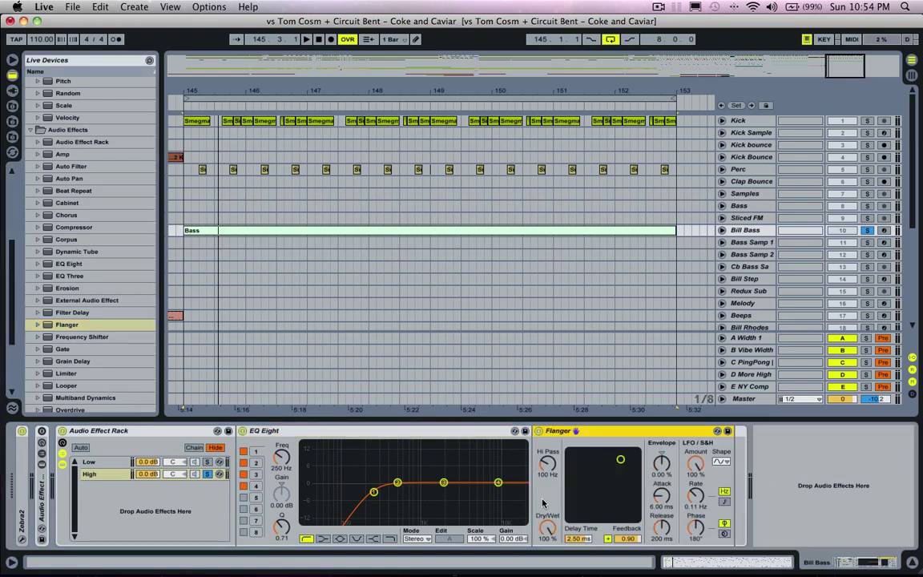
pyautogui.press('space')
pyautogui.moveTo(574, 479); pyautogui.dragTo(550, 565)
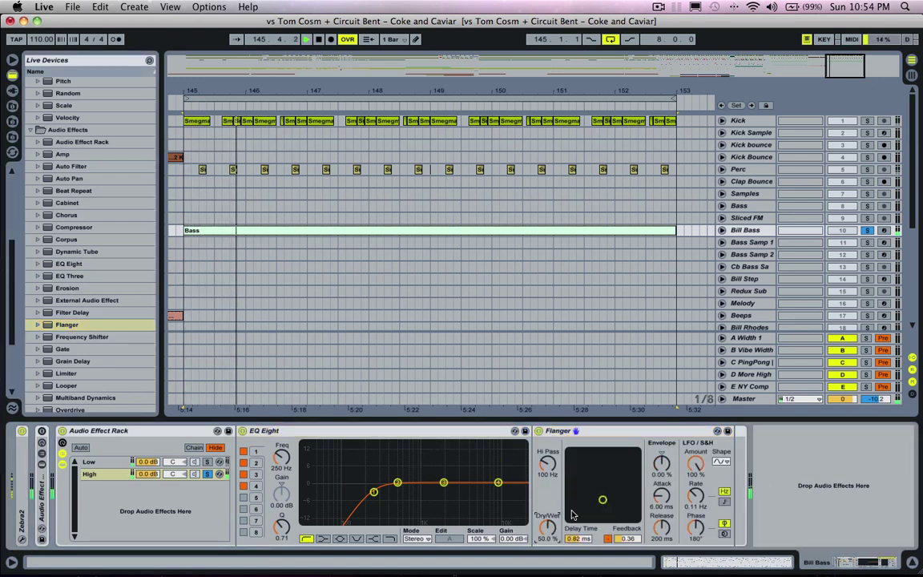
pyautogui.moveTo(603, 499); pyautogui.dragTo(599, 484)
pyautogui.press('space')
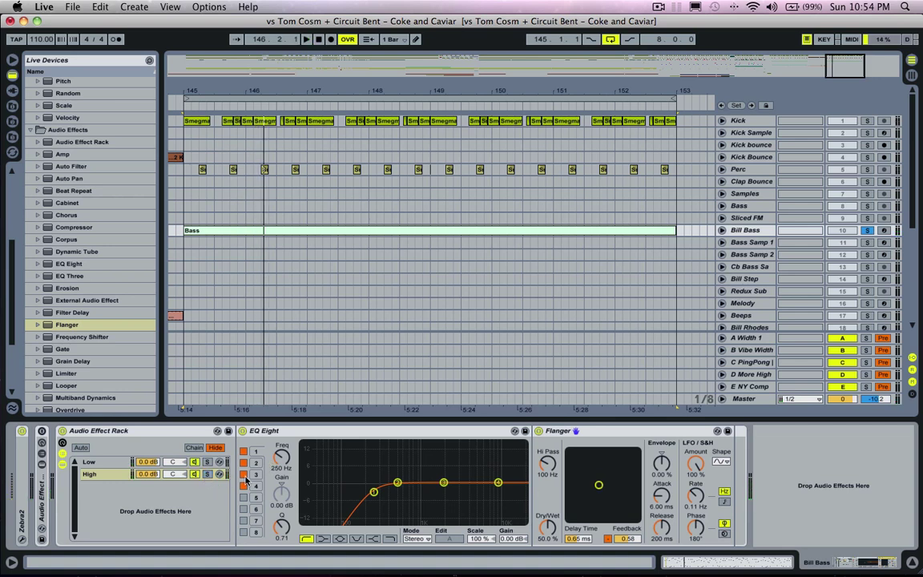
# Solo the Low chain, add an Overdrive after its EQ Eight and play it with Drive at 100 %
pyautogui.click(104, 461)
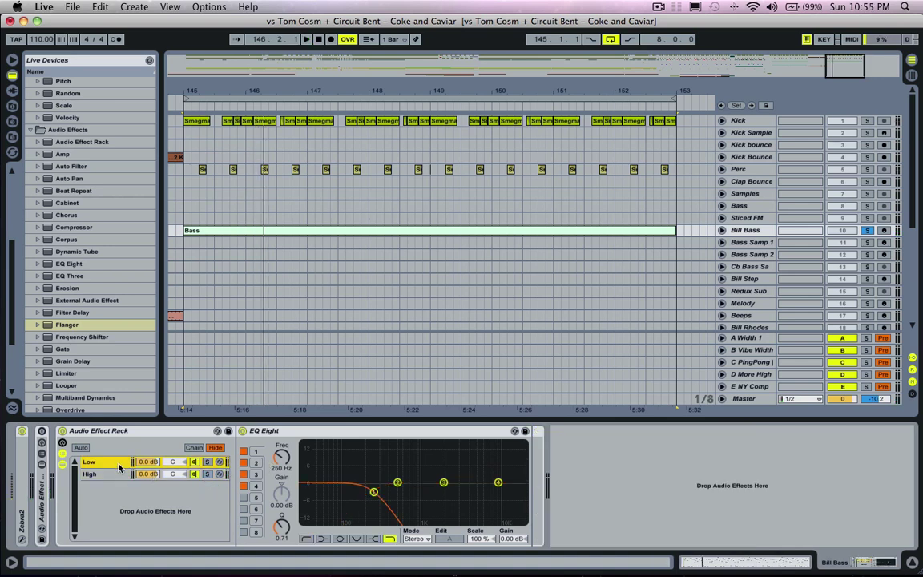
pyautogui.click(206, 462)
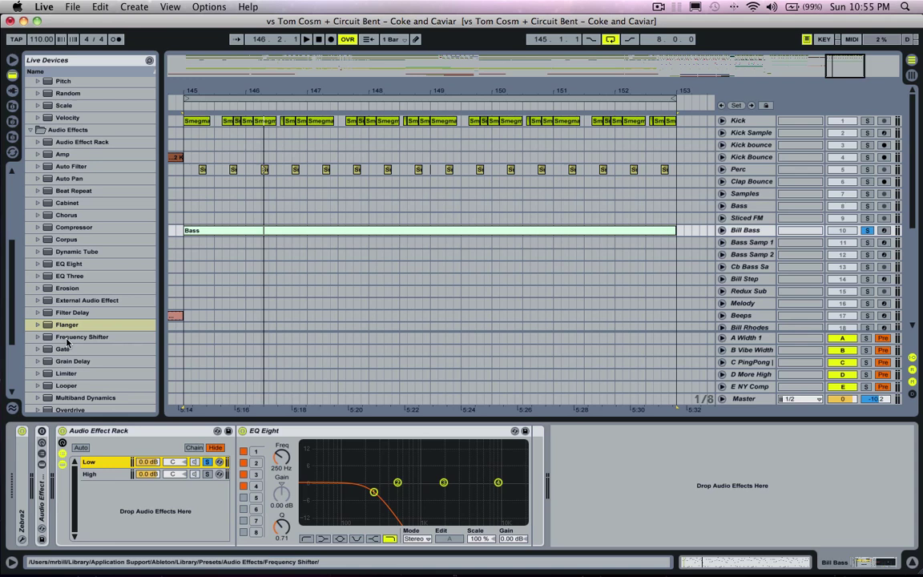
pyautogui.moveTo(68, 408); pyautogui.dragTo(527, 467)
pyautogui.press('space')
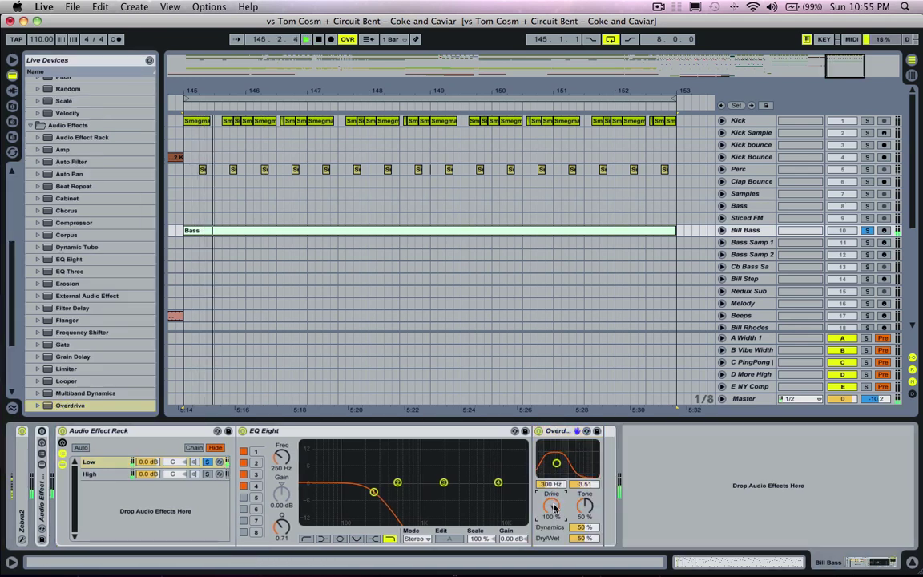
pyautogui.press('space')
# Turn off solo on the Low chain and the Bill Bass track, and play the full mix
pyautogui.click(207, 462)
pyautogui.press('space')
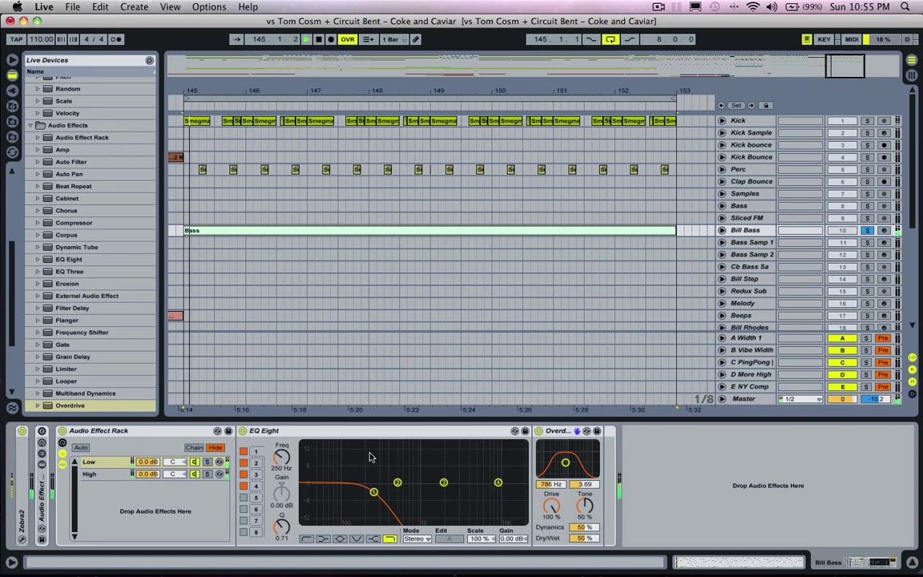
pyautogui.click(868, 231)
pyautogui.press('space')
pyautogui.press('space')
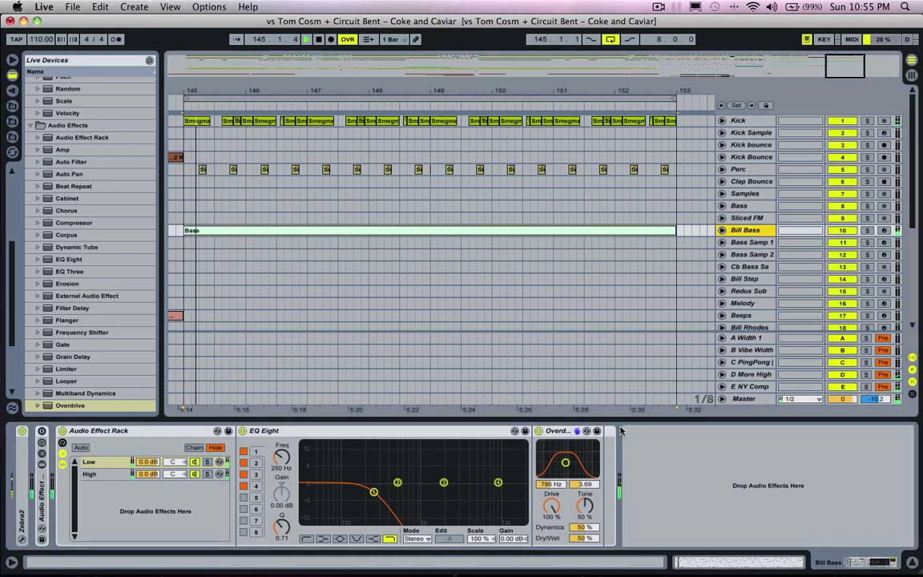
# Set the Overdrive's filter to about 93 Hz with a bandwidth of about 1.39, and its Dry/Wet to 100 %
pyautogui.moveTo(566, 462); pyautogui.dragTo(545, 470)
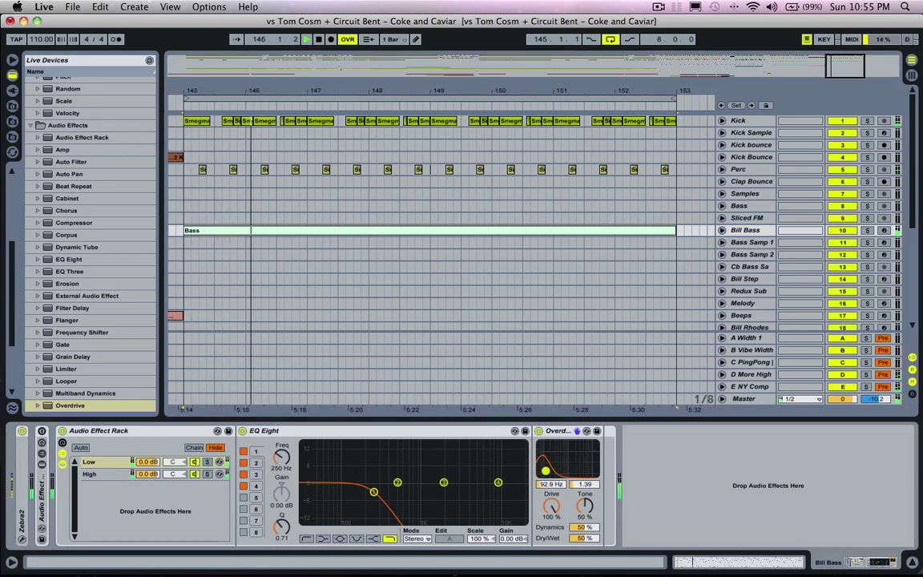
pyautogui.moveTo(575, 543); pyautogui.dragTo(548, 491)
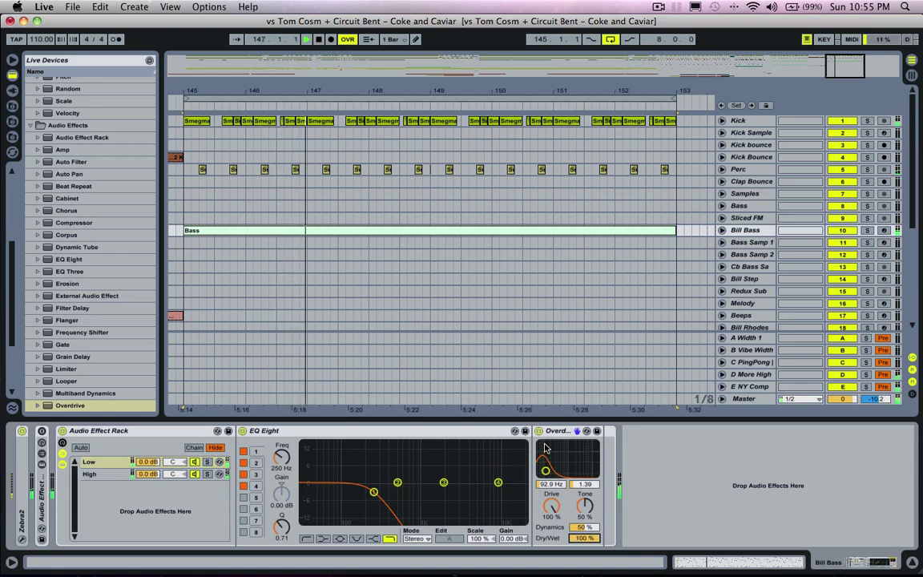
# Delete the Overdrive from the Low chain and the Flanger from the High chain
pyautogui.click(155, 431)
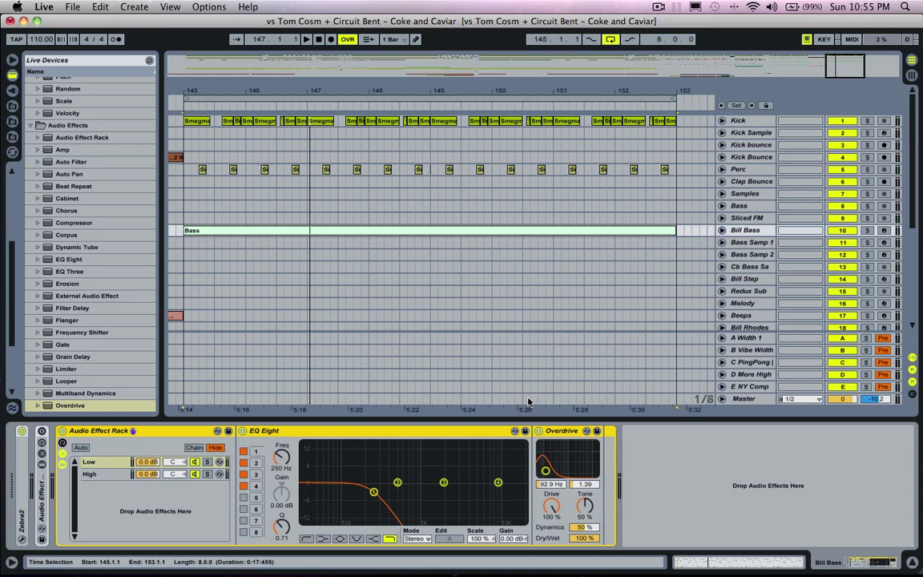
pyautogui.click(545, 433)
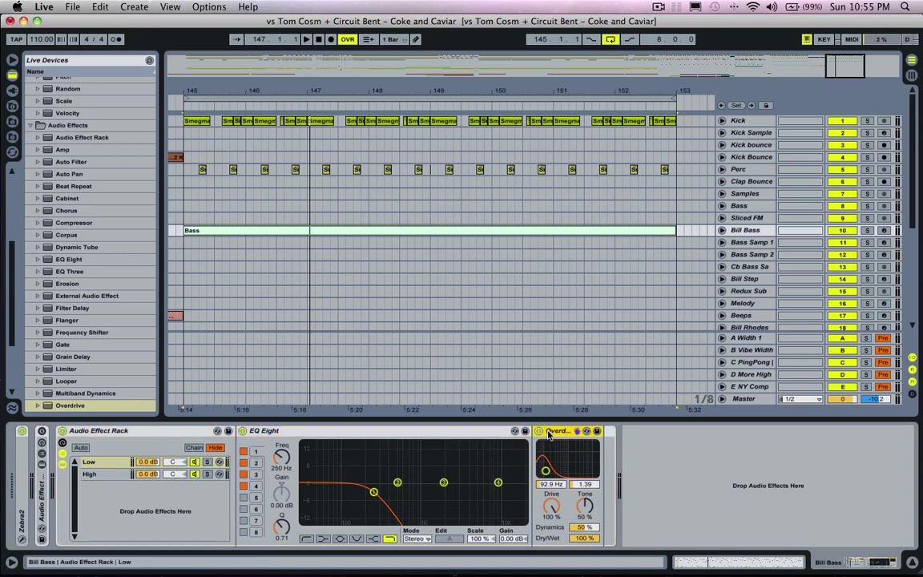
pyautogui.press('Delete')
pyautogui.click(105, 474)
pyautogui.click(560, 433)
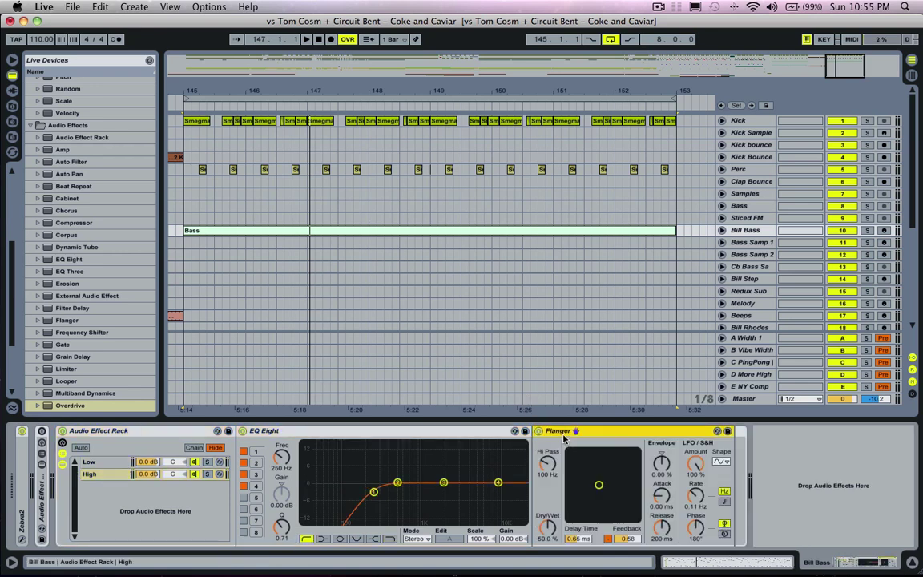
pyautogui.press('Delete')
# Move band 2 of the Low chain's EQ Eight to about 544 Hz with a gain of about -0.25 dB
pyautogui.click(109, 462)
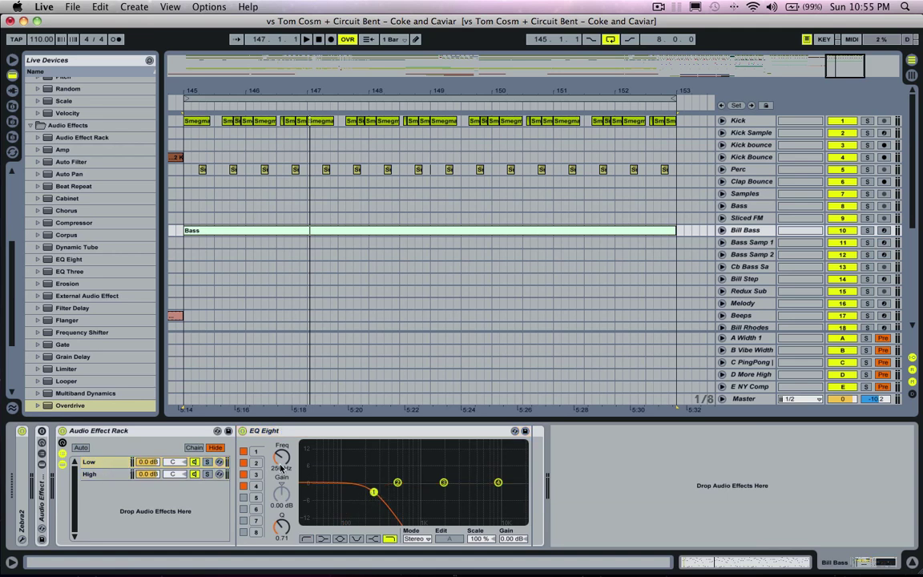
pyautogui.click(398, 483)
pyautogui.moveTo(398, 482)
pyautogui.mouseDown()
pyautogui.moveTo(390, 483)
pyautogui.moveTo(397, 482)
pyautogui.mouseUp()
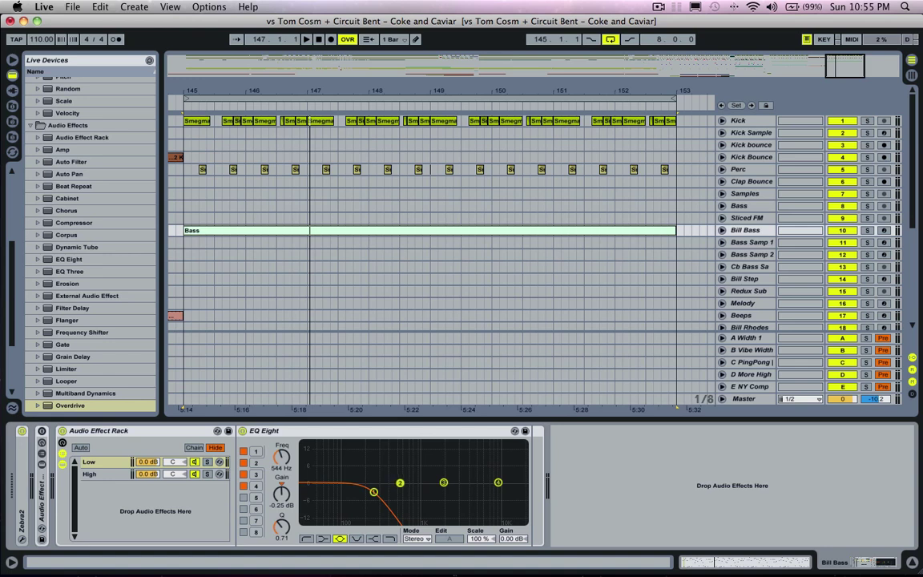
# Try an EQ Eight after the rack with band 1 at 250 Hz, gain about -2.38 dB and Q about 1.34, and delete it
pyautogui.click(98, 476)
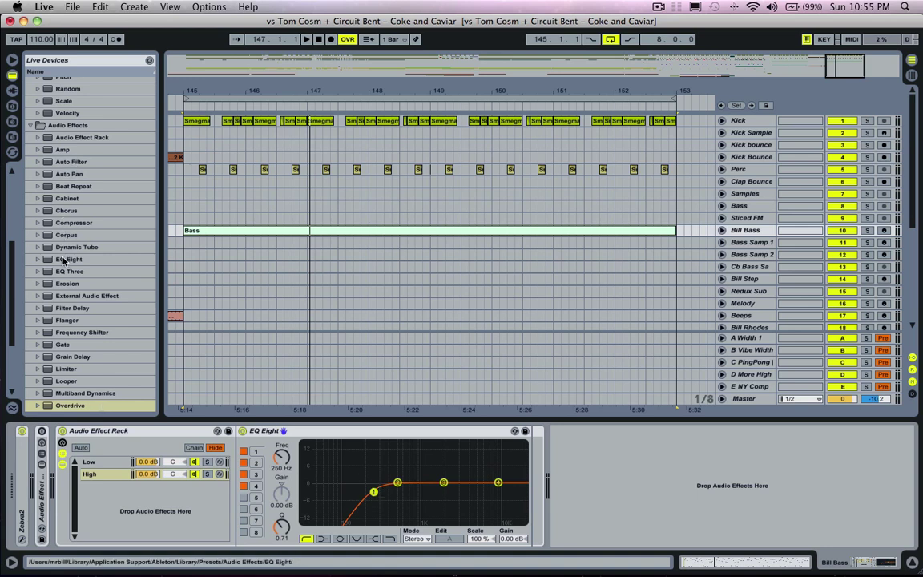
pyautogui.moveTo(68, 261); pyautogui.dragTo(733, 489)
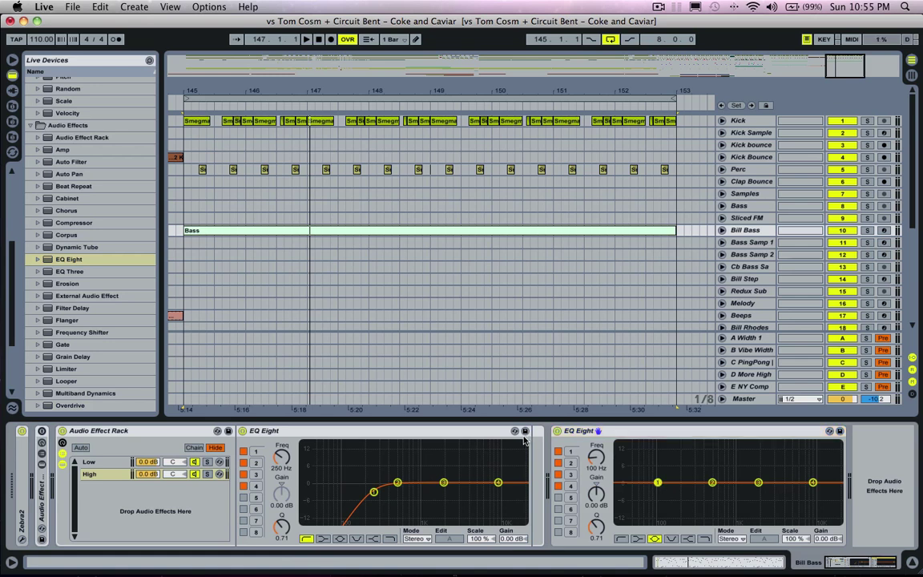
pyautogui.click(596, 468)
pyautogui.write('250')
pyautogui.press('Return')
pyautogui.moveTo(599, 493); pyautogui.dragTo(596, 518)
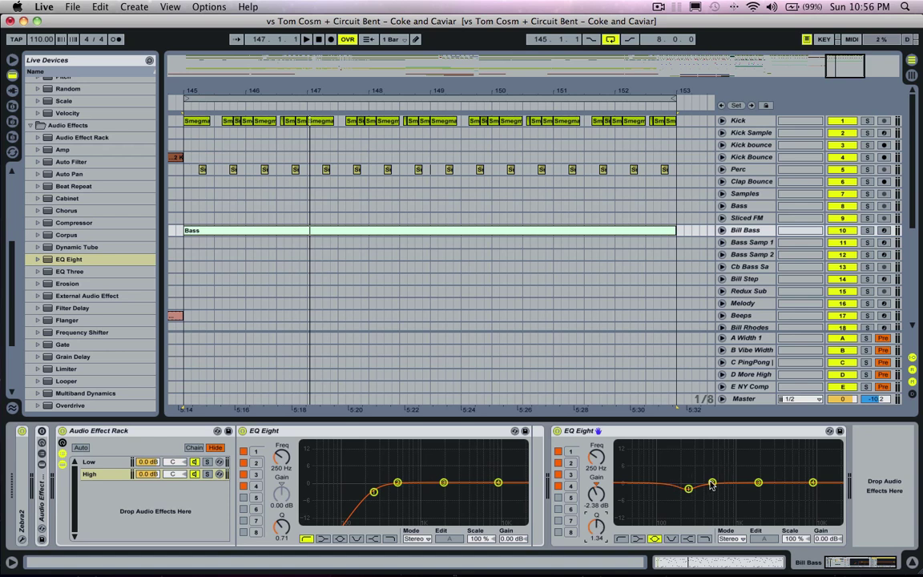
pyautogui.click(646, 437)
pyautogui.press('Delete')
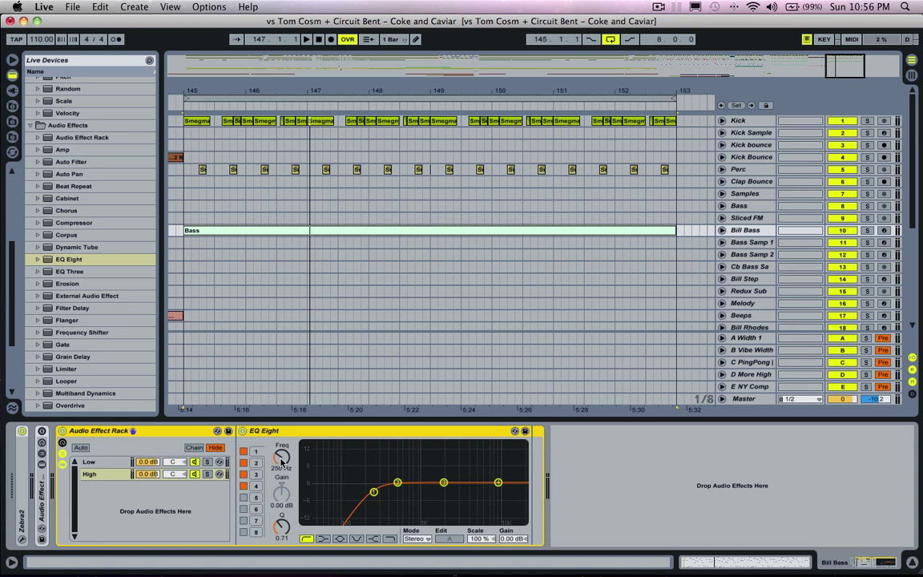
# Set band 1 of the High chain's EQ Eight to about 192 Hz and band 1 of the Low chain's EQ Eight to about 351 Hz
pyautogui.moveTo(281, 443); pyautogui.dragTo(280, 451)
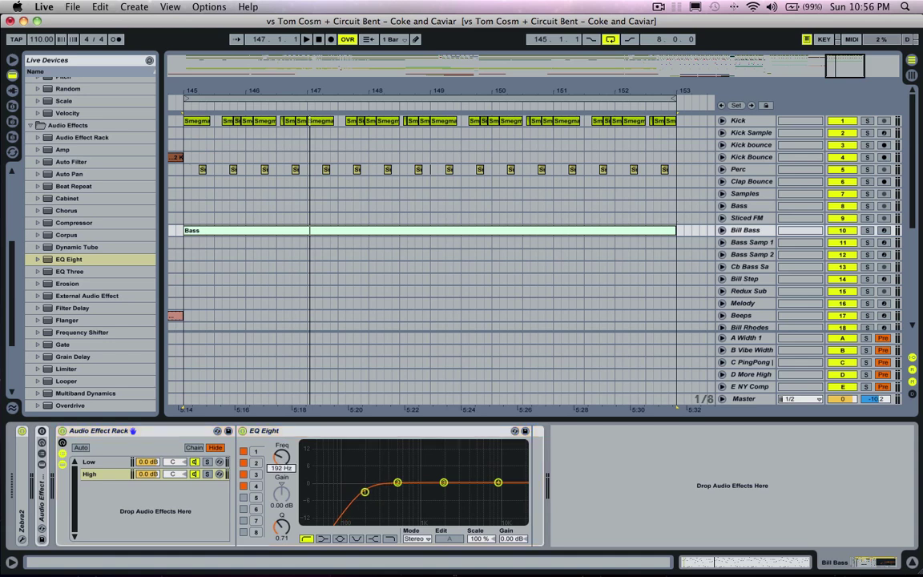
pyautogui.click(226, 462)
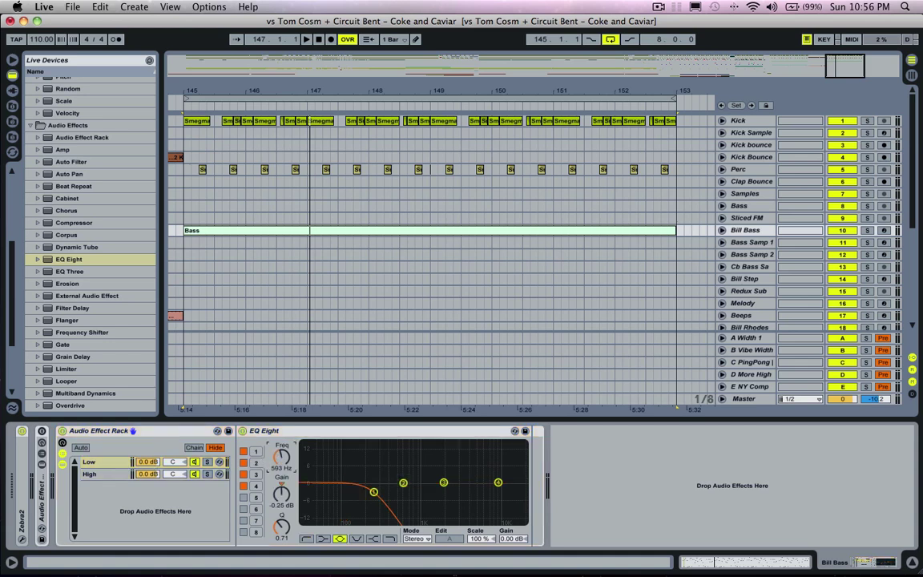
pyautogui.click(374, 492)
pyautogui.moveTo(284, 465); pyautogui.dragTo(284, 453)
# Play the loop with the Audio Effect Rack switched on and off to compare the split bass with the original
pyautogui.press('space')
pyautogui.press('space')
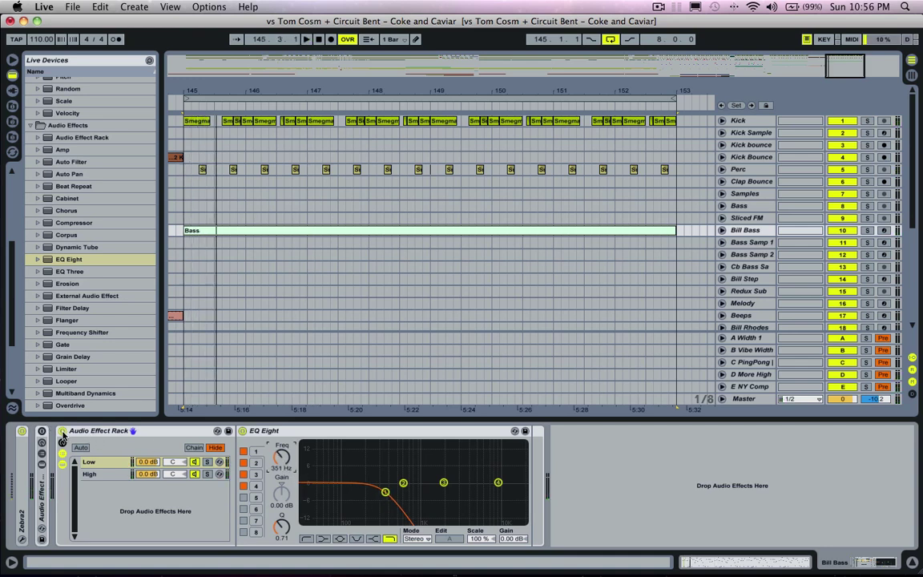
pyautogui.click(62, 432)
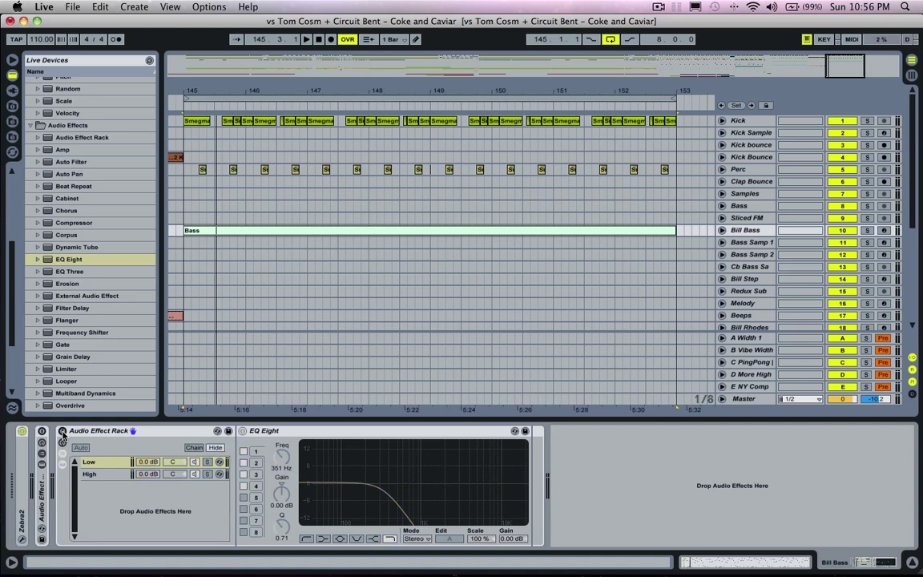
pyautogui.press('space')
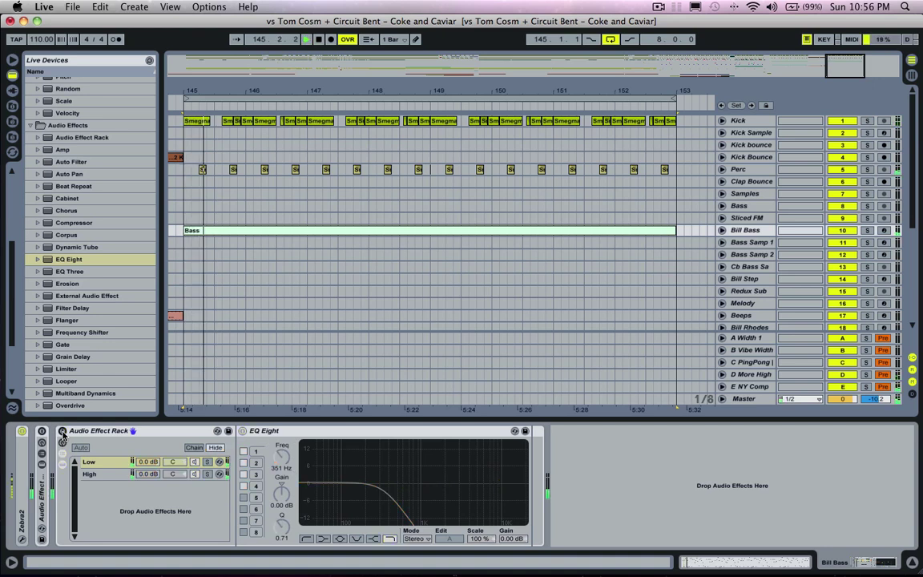
pyautogui.click(62, 432)
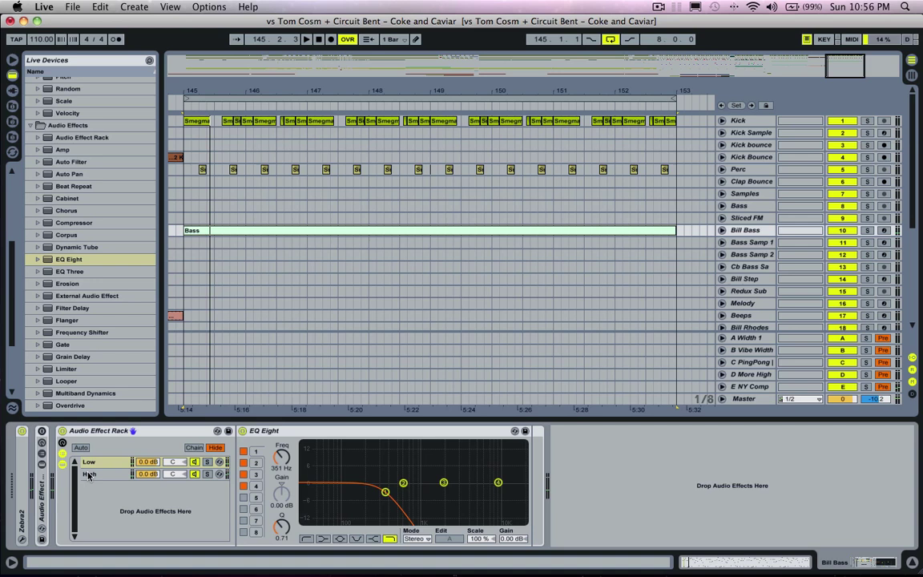
pyautogui.click(88, 474)
pyautogui.click(64, 432)
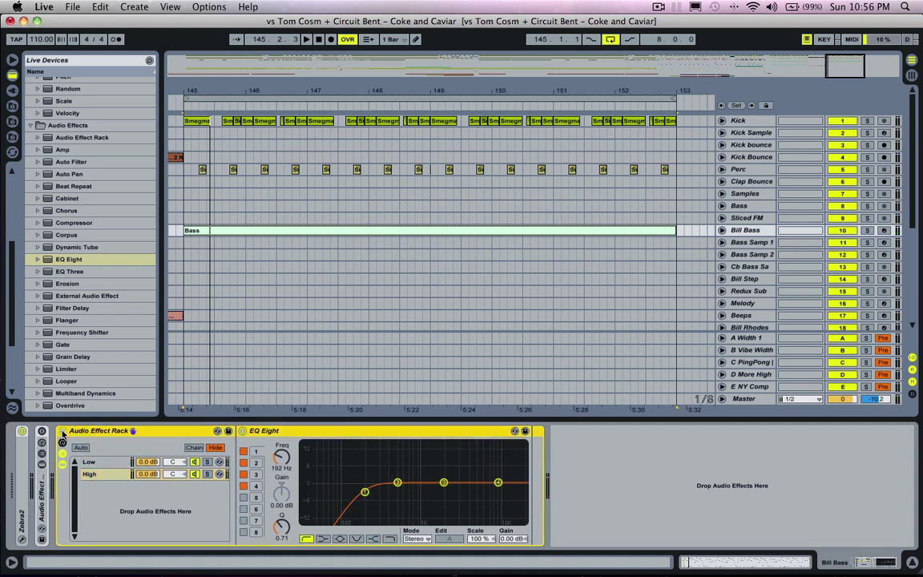
pyautogui.click(62, 432)
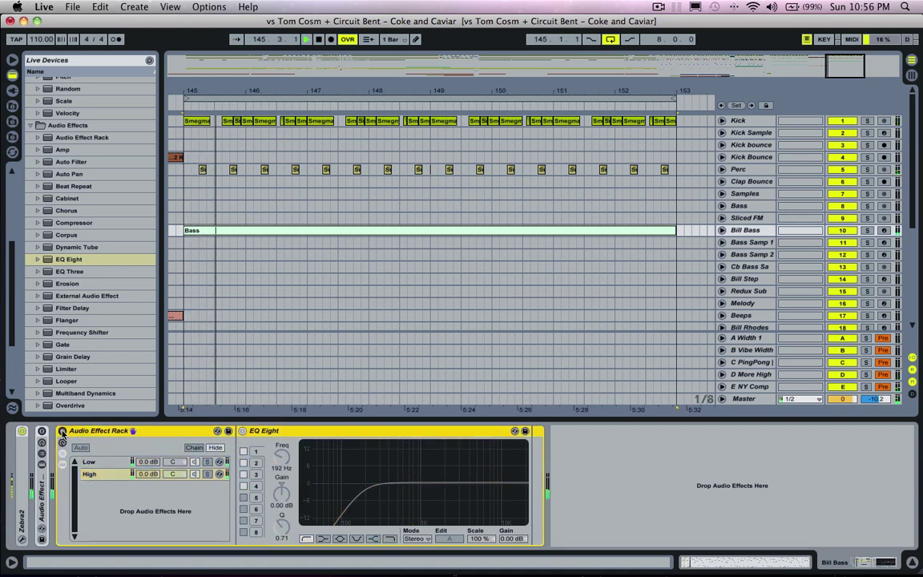
pyautogui.click(62, 431)
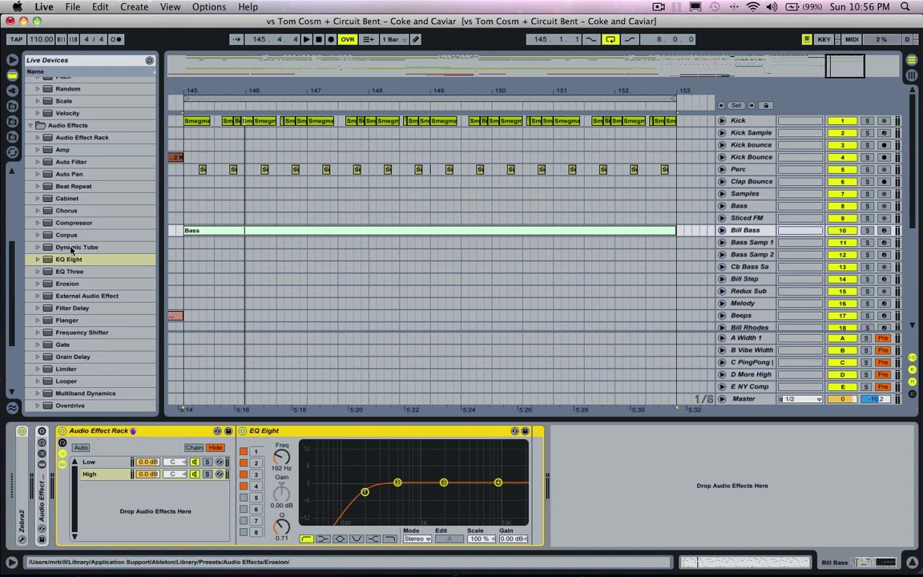
# Replace the Low/High rack with a new empty Audio Effect Rack and show its chain list
pyautogui.press('Delete')
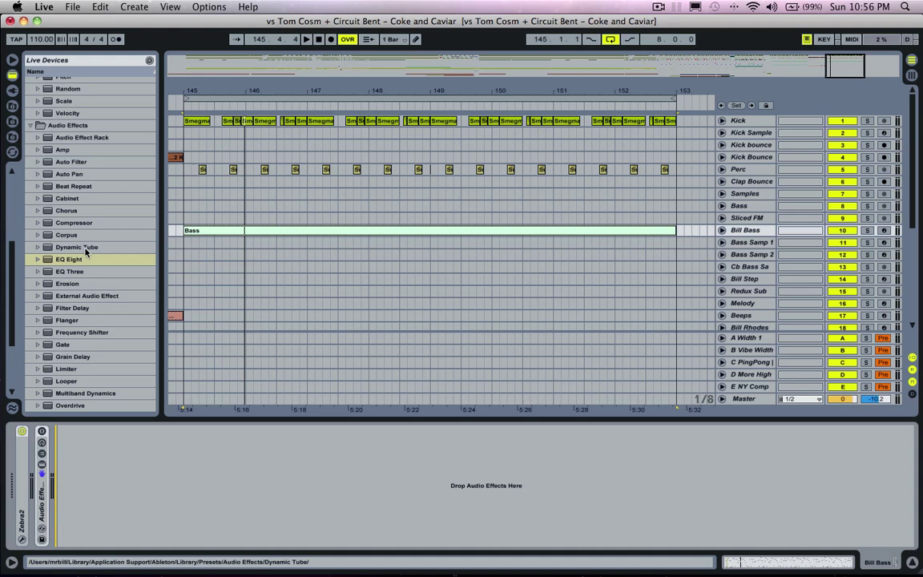
pyautogui.moveTo(66, 137); pyautogui.dragTo(89, 464)
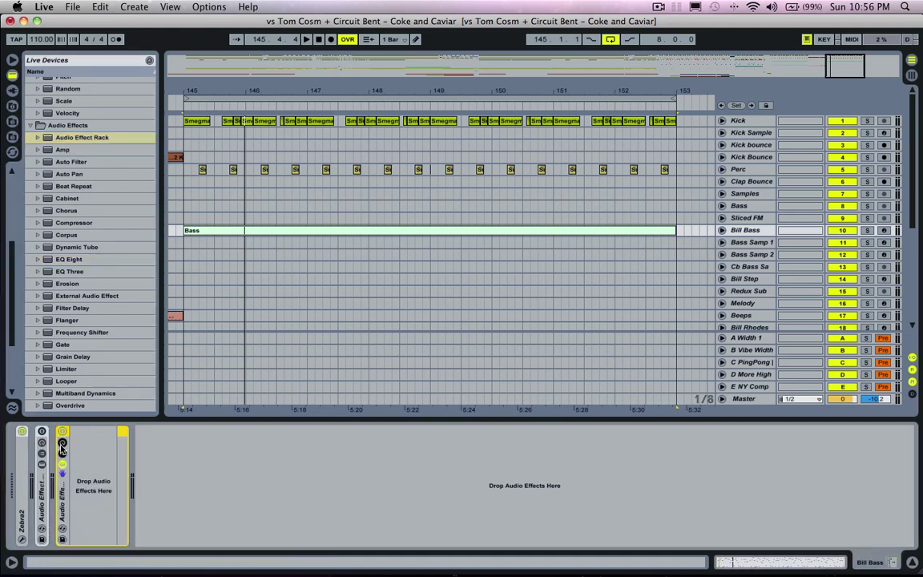
pyautogui.click(62, 443)
pyautogui.click(60, 444)
pyautogui.click(61, 454)
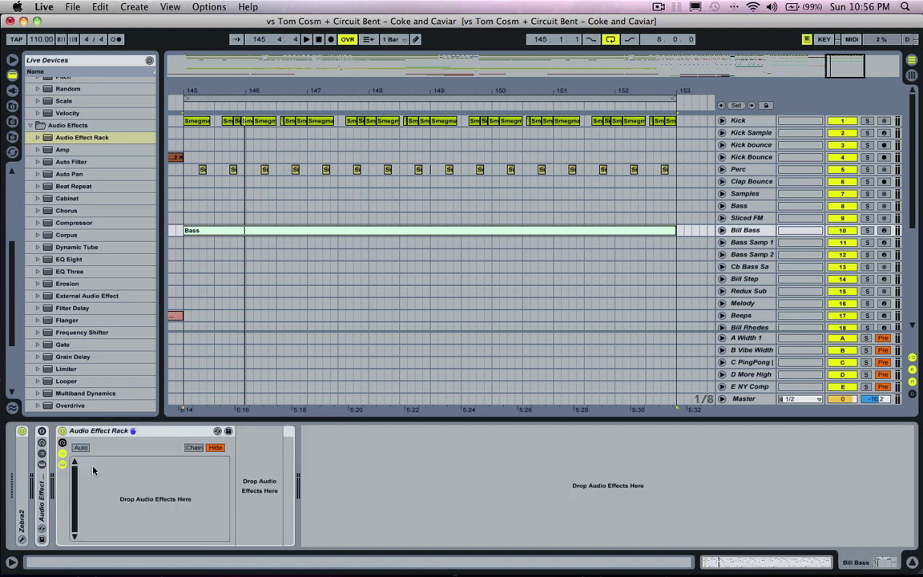
# Create two chains in the new rack and name them Low and High
pyautogui.rightClick(98, 470)
pyautogui.click(108, 476)
pyautogui.press('super+d')
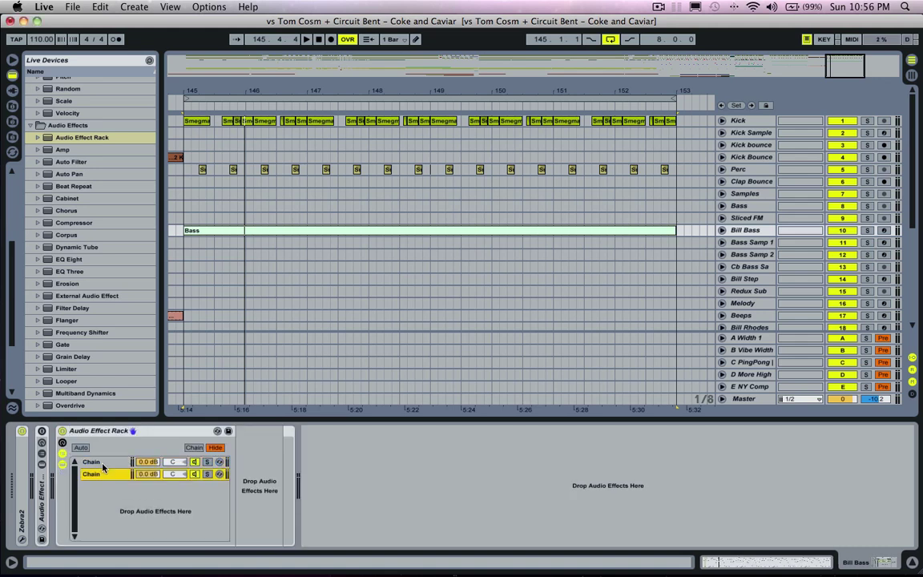
pyautogui.click(103, 463)
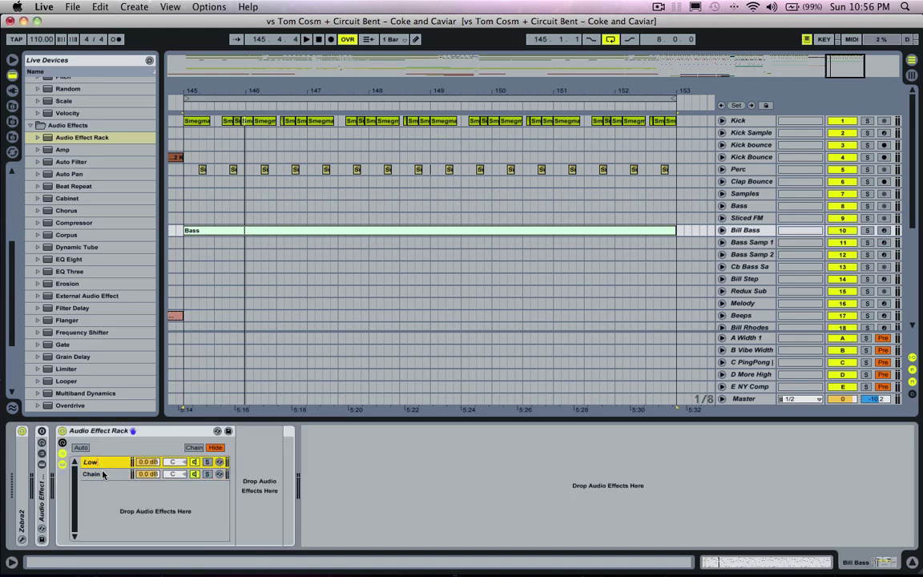
pyautogui.click(102, 474)
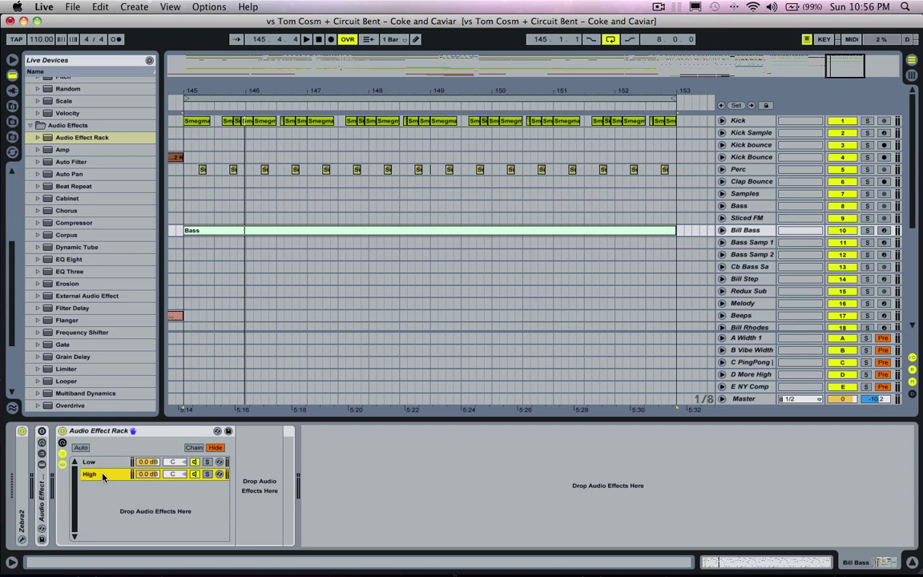
# Add an EQ Eight to the Low chain and make band 1 a high-cut filter at 200 Hz
pyautogui.click(103, 463)
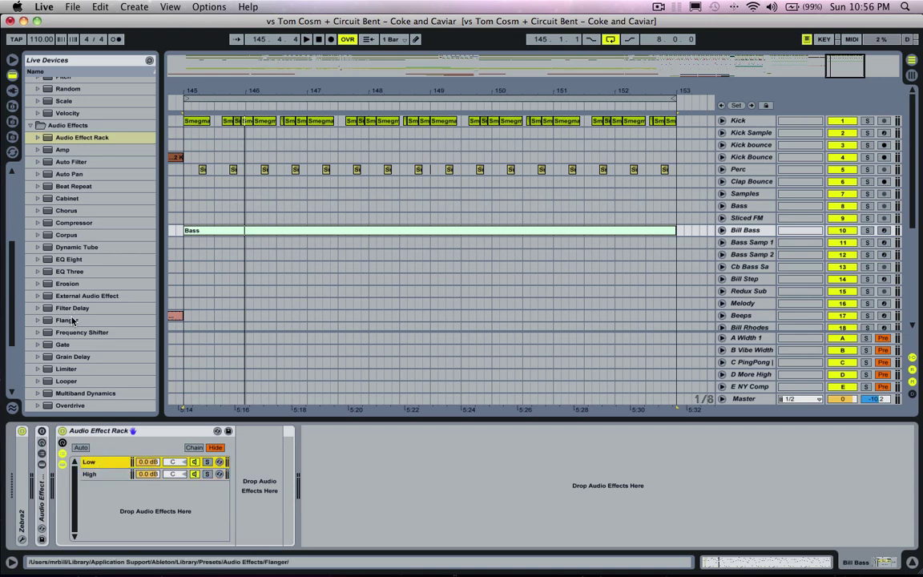
pyautogui.moveTo(68, 260); pyautogui.dragTo(238, 480)
pyautogui.click(391, 538)
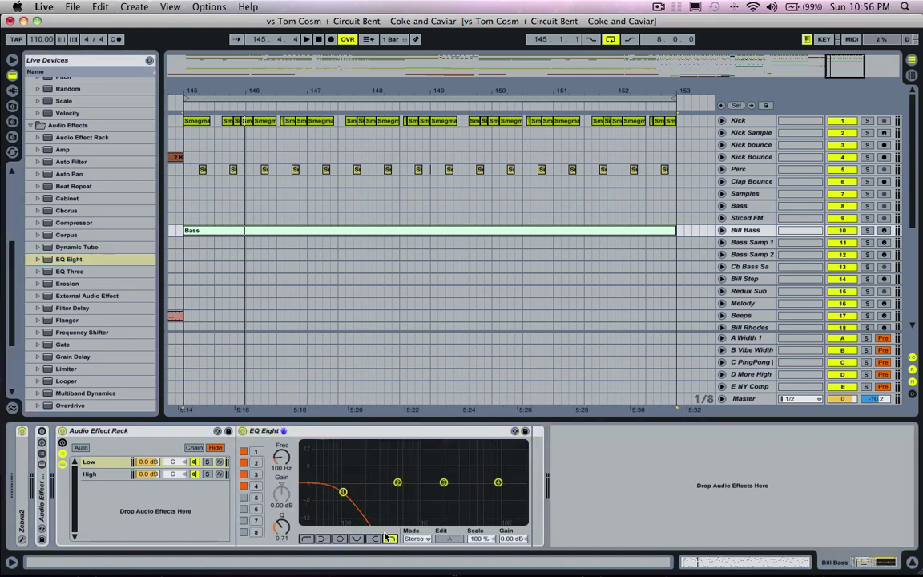
pyautogui.write('200')
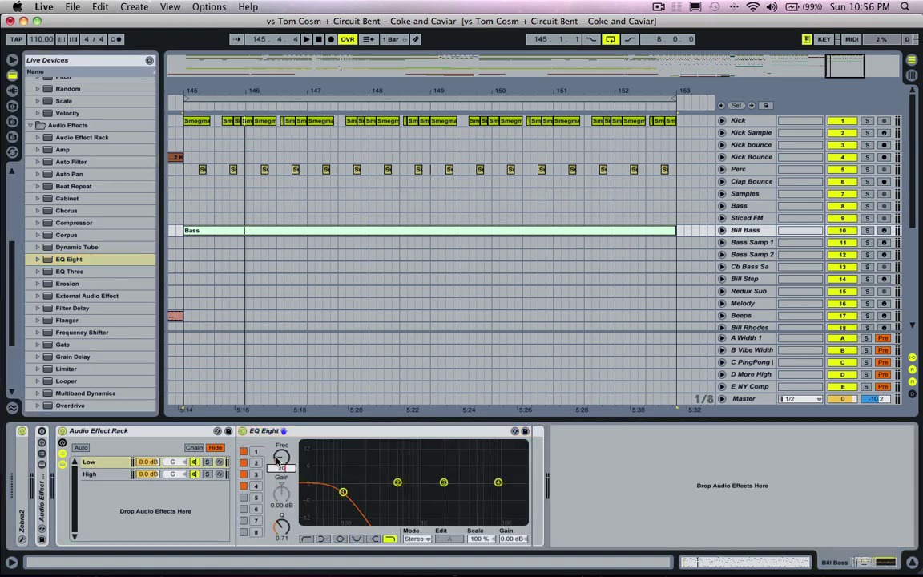
pyautogui.press('Return')
# Add an EQ Eight to the High chain and make band 1 a high-cut filter at 200 Hz
pyautogui.click(89, 473)
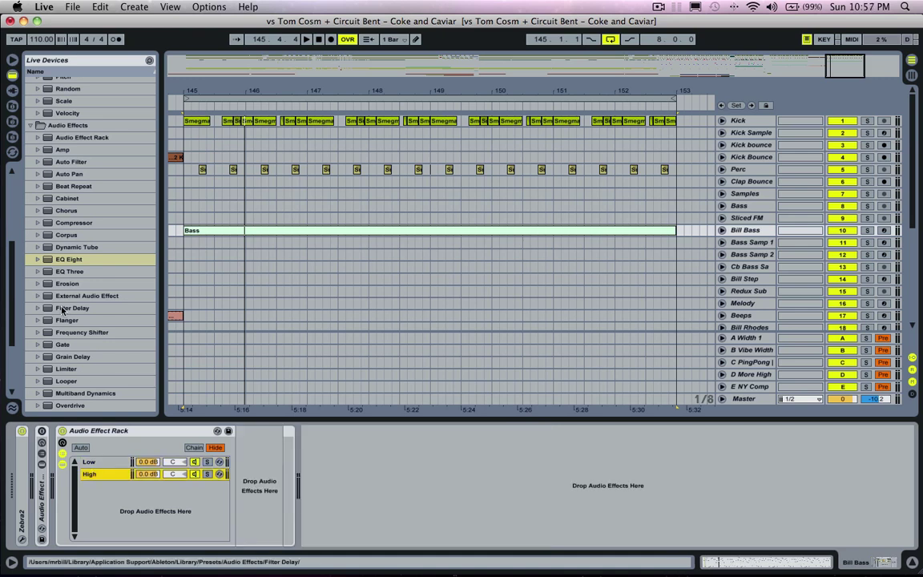
pyautogui.moveTo(69, 258)
pyautogui.mouseDown()
pyautogui.moveTo(268, 463)
pyautogui.moveTo(247, 457)
pyautogui.mouseUp()
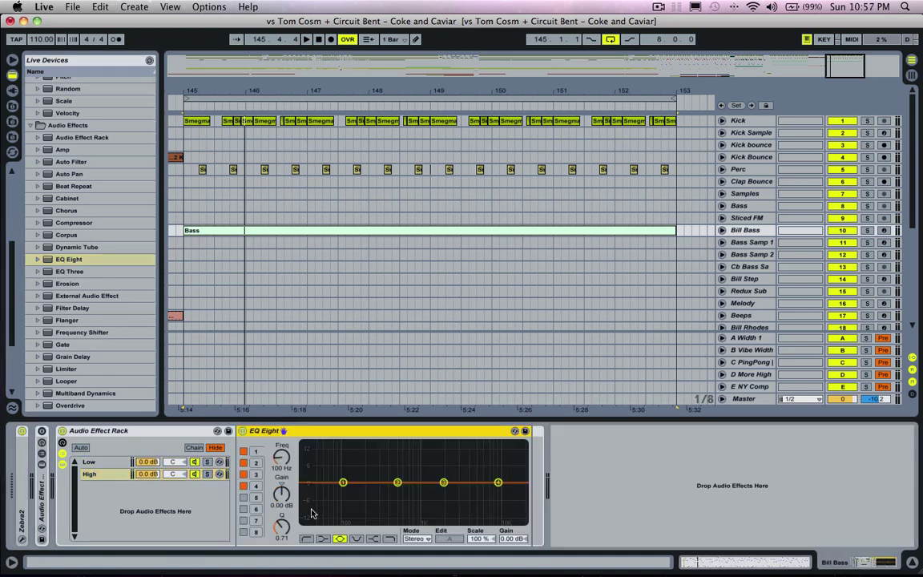
pyautogui.click(390, 541)
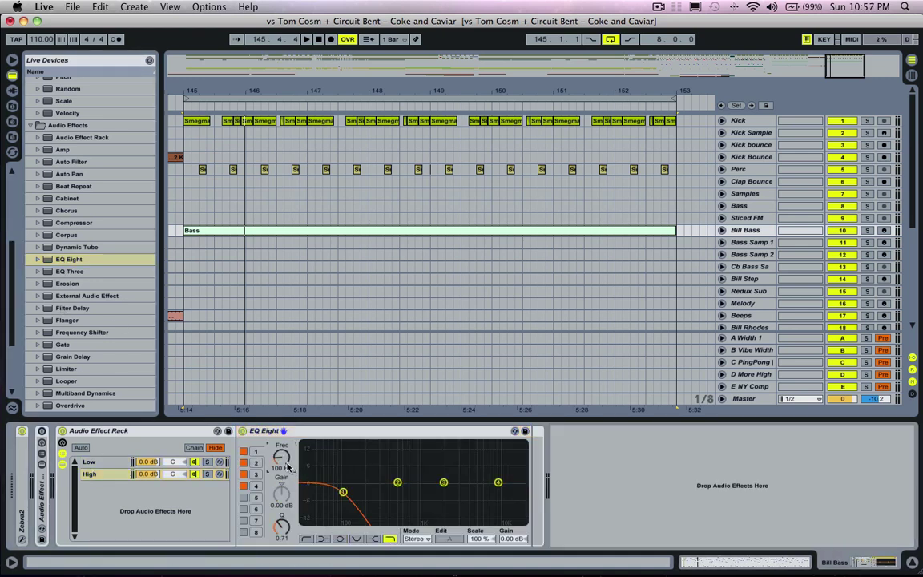
pyautogui.scroll(5, 282, 459)
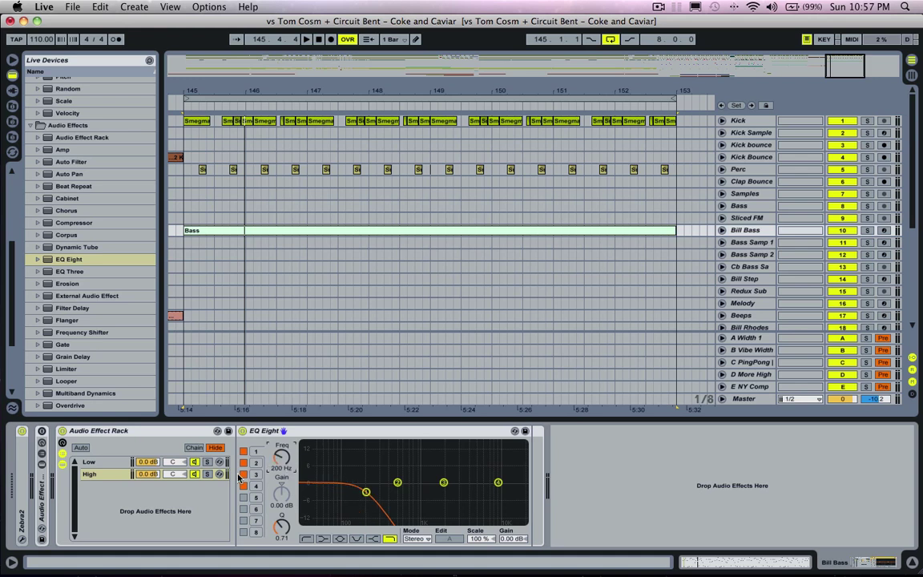
# Solo the High chain and the Bill Bass track, and audition the filtered bass
pyautogui.click(207, 475)
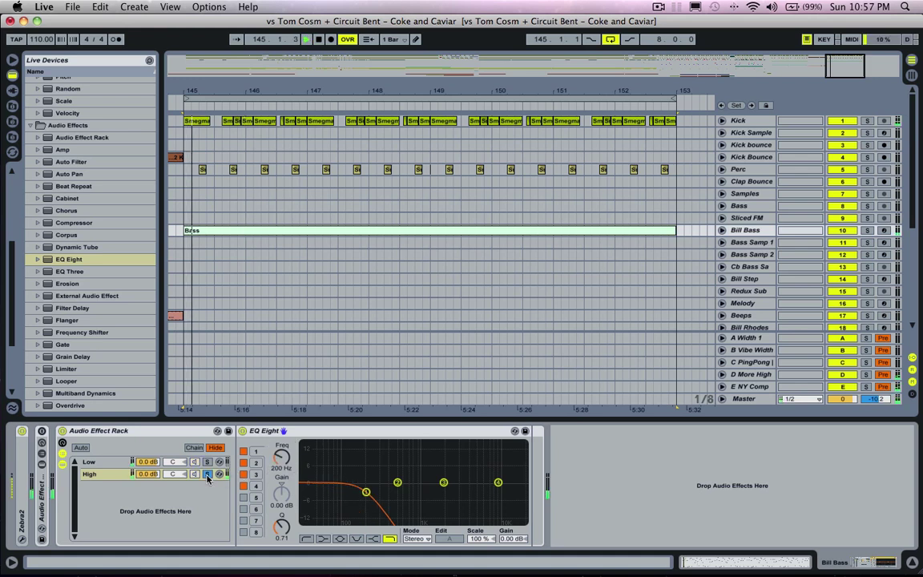
pyautogui.click(872, 232)
pyautogui.click(870, 232)
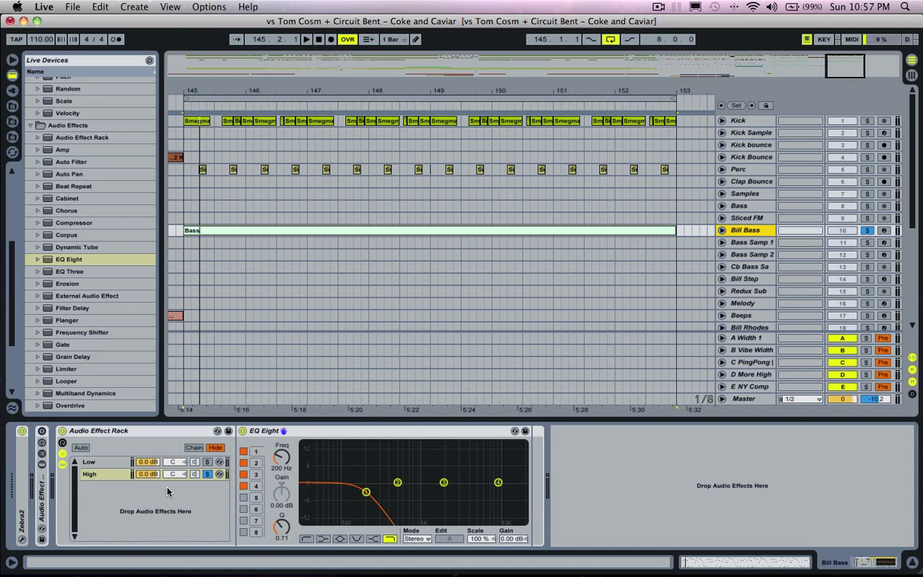
# Group the High chain's EQ Eight into a nested Audio Effect Rack and rename its chain EQ
pyautogui.click(275, 432)
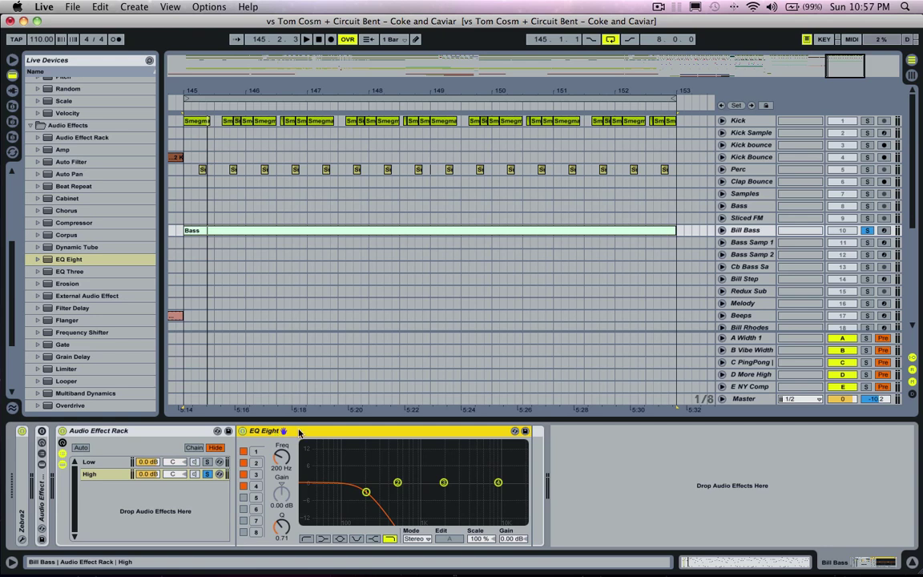
pyautogui.press('super+g')
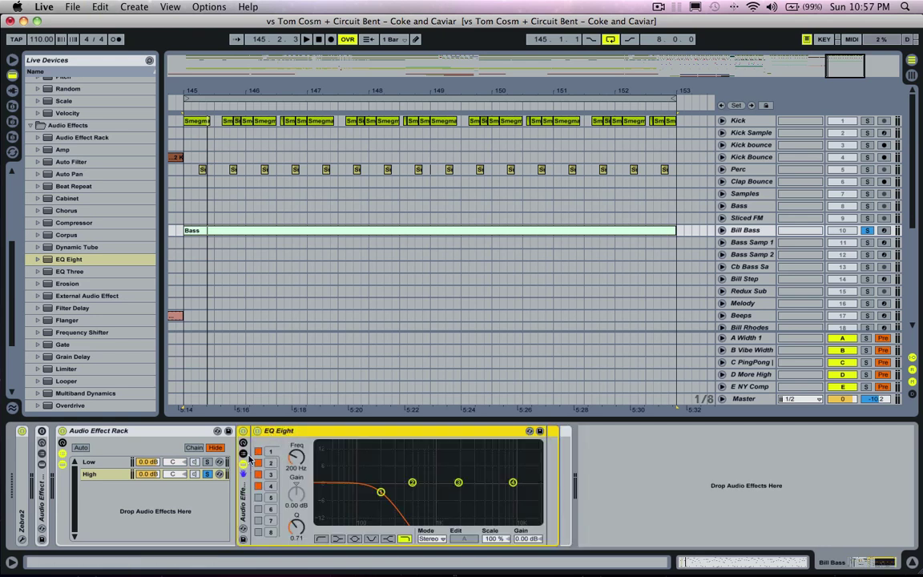
pyautogui.click(244, 454)
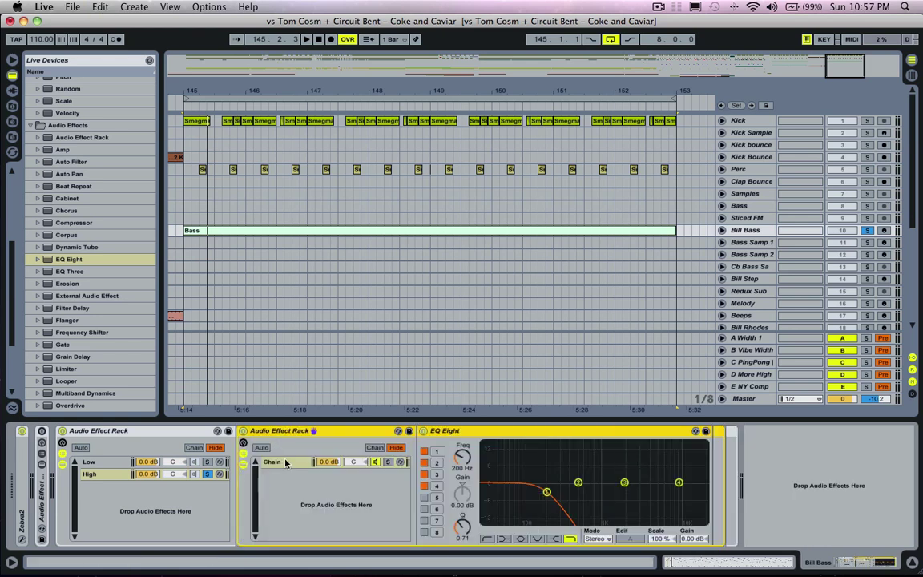
pyautogui.press('super+r')
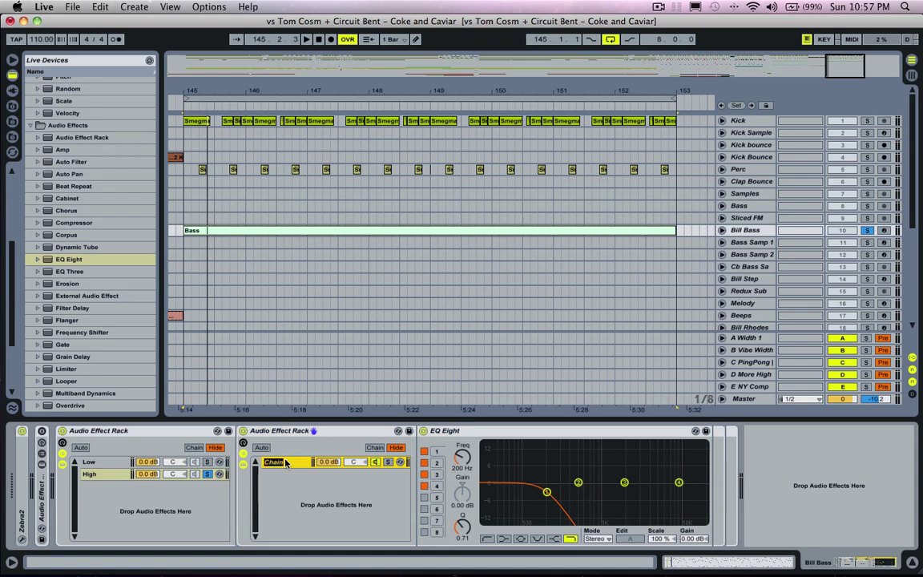
pyautogui.write('EQ')
# Create a second chain in the nested rack and name it Dry
pyautogui.rightClick(285, 484)
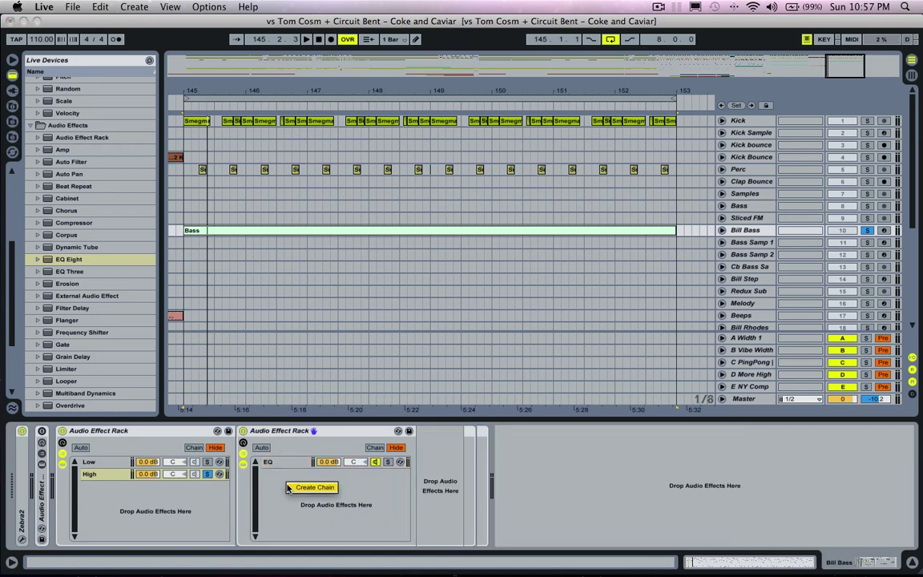
pyautogui.click(291, 485)
pyautogui.press('super+r')
pyautogui.write('D')
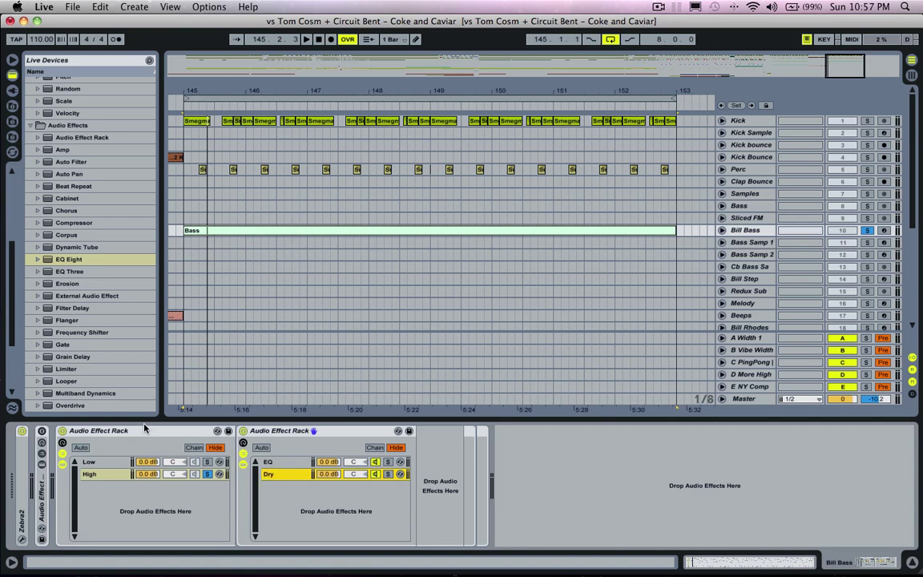
# Add a Utility to the Dry chain with Phz-L and Phz-R enabled, and compare it with the EQ chain's device
pyautogui.scroll(-5, 105, 353)
pyautogui.click(61, 382)
pyautogui.moveTo(61, 384); pyautogui.dragTo(432, 488)
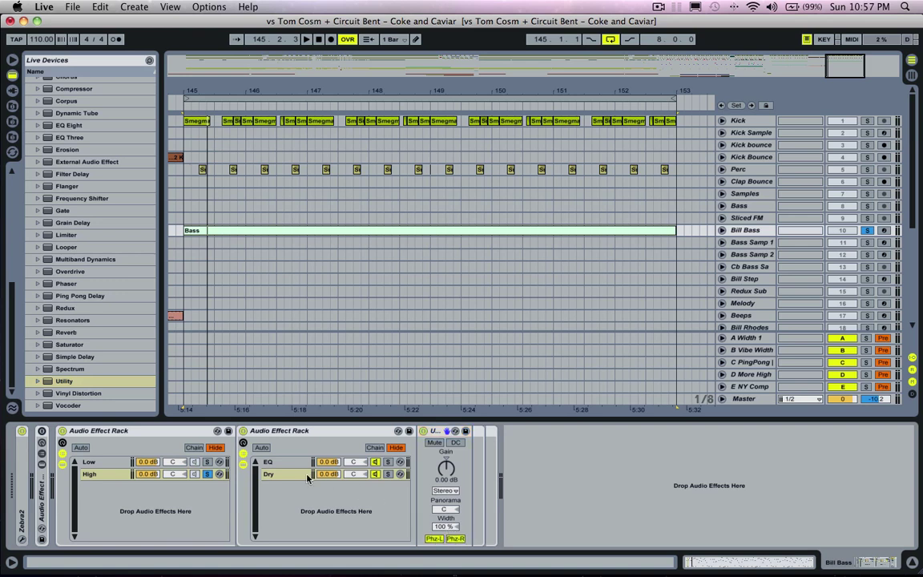
pyautogui.click(269, 462)
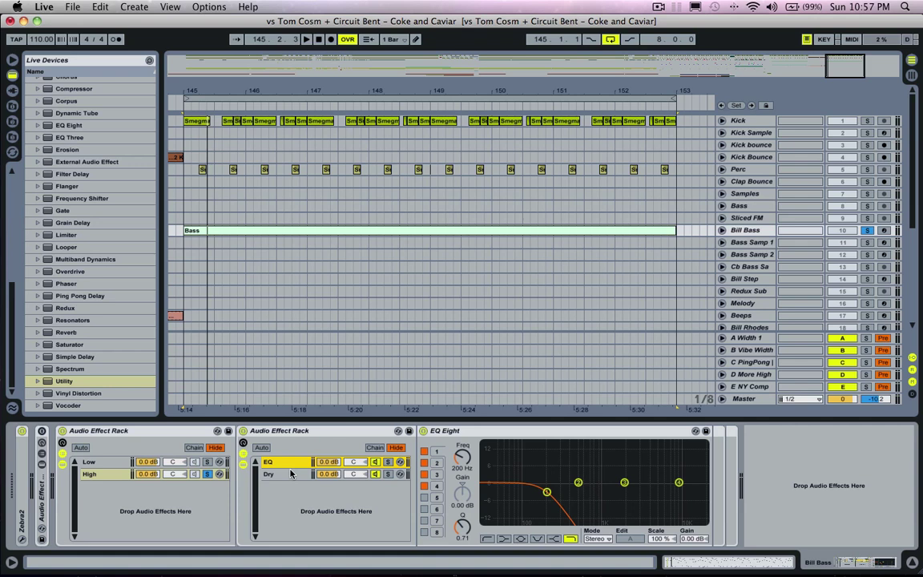
pyautogui.click(280, 474)
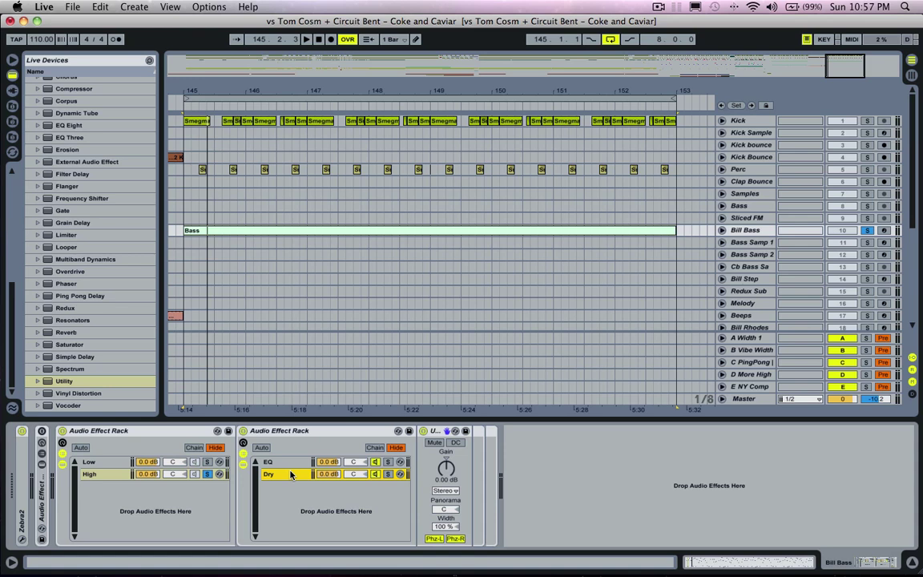
# Play the loop with the High chain soloed, stop playback and unsolo the chain
pyautogui.press('space')
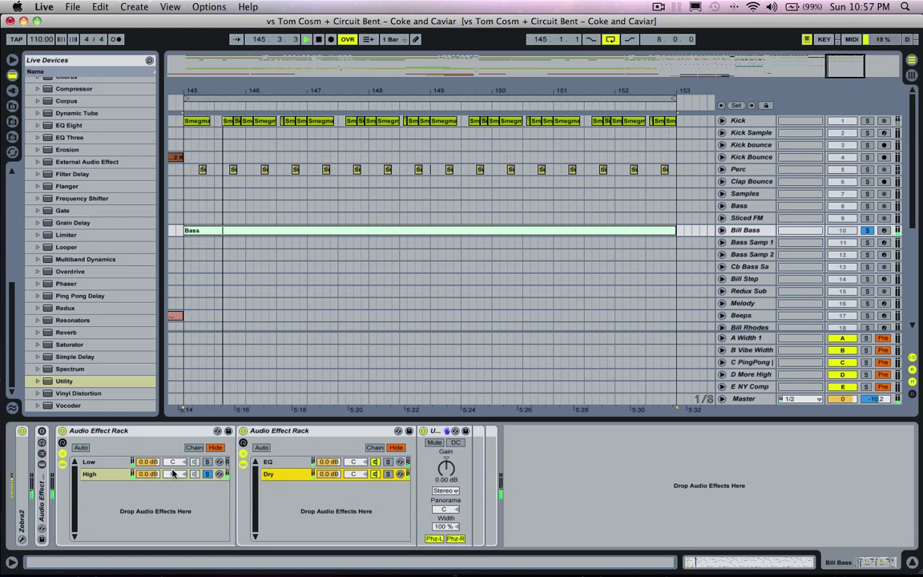
pyautogui.press('space')
pyautogui.click(207, 474)
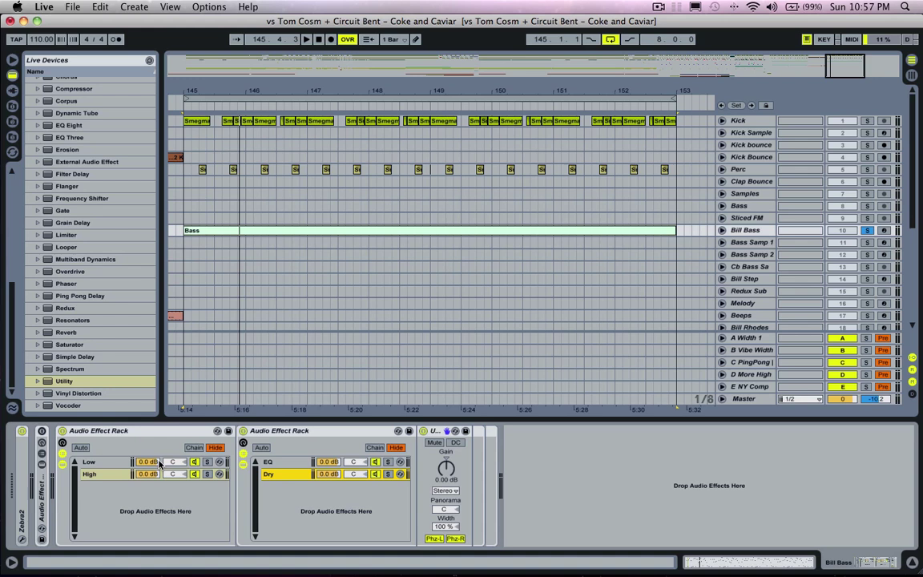
# Play the loop while switching the Low/High Audio Effect Rack off and on to compare the split with the unprocessed bass
pyautogui.click(90, 462)
pyautogui.click(103, 472)
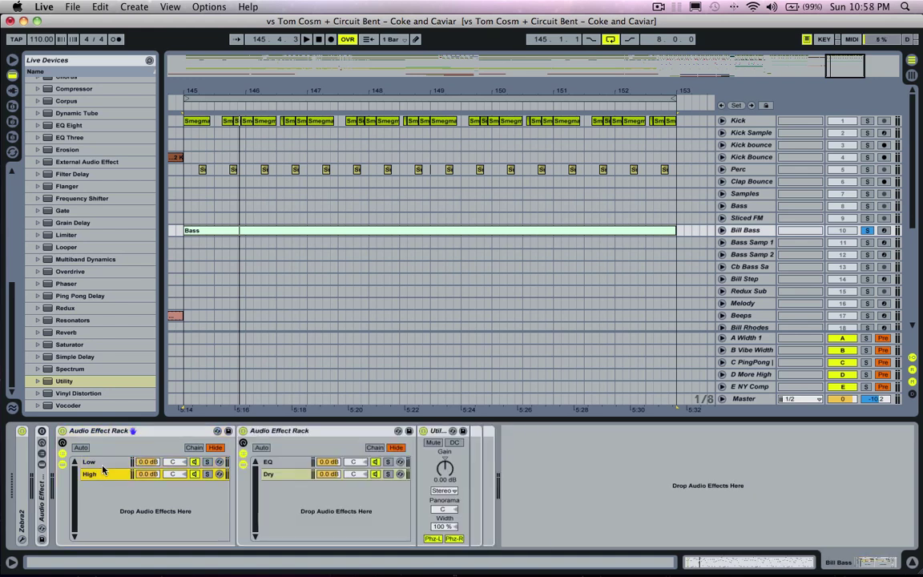
pyautogui.press('space')
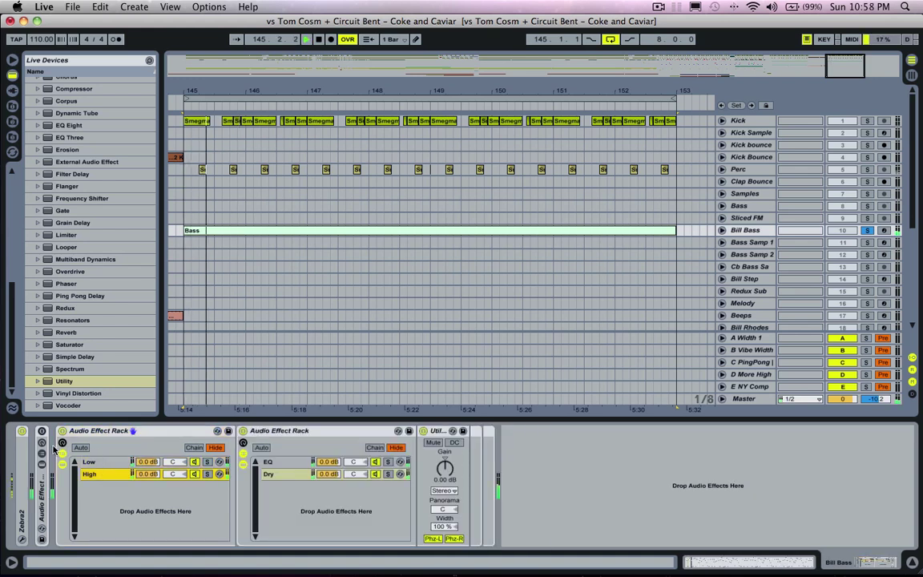
pyautogui.press('space')
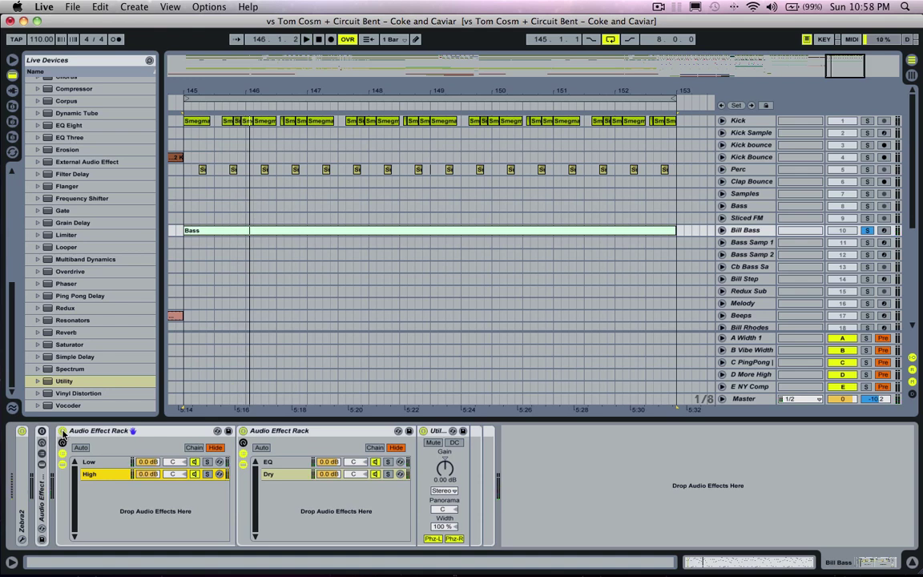
pyautogui.click(63, 432)
pyautogui.press('space')
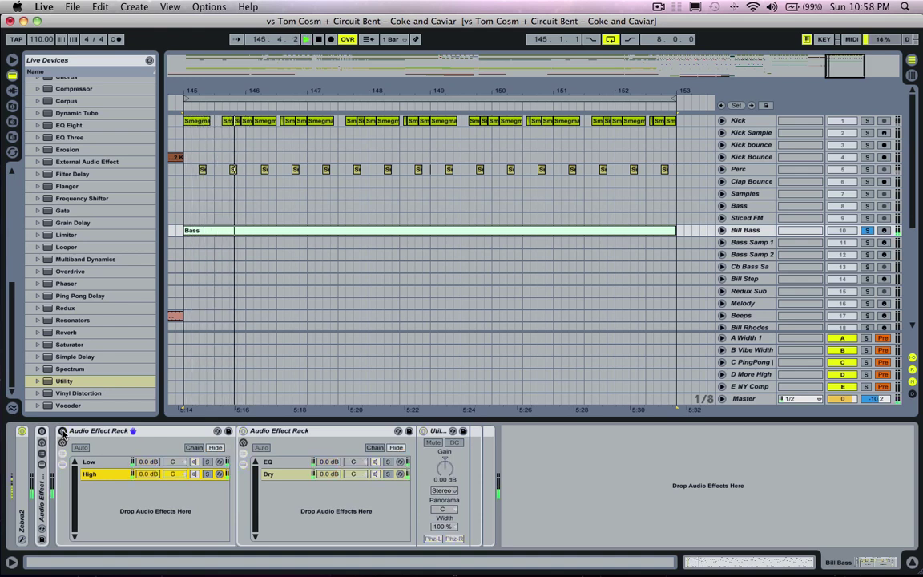
pyautogui.click(62, 432)
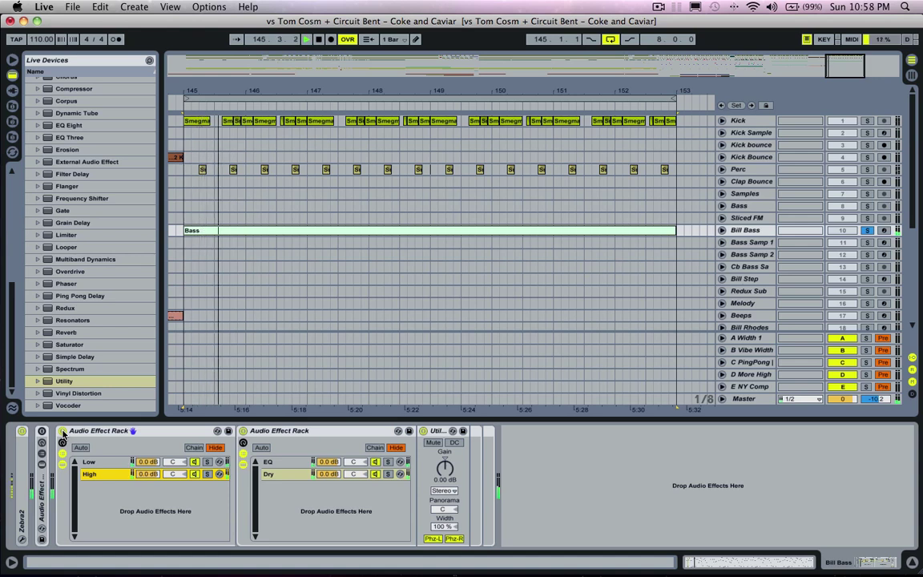
pyautogui.click(63, 432)
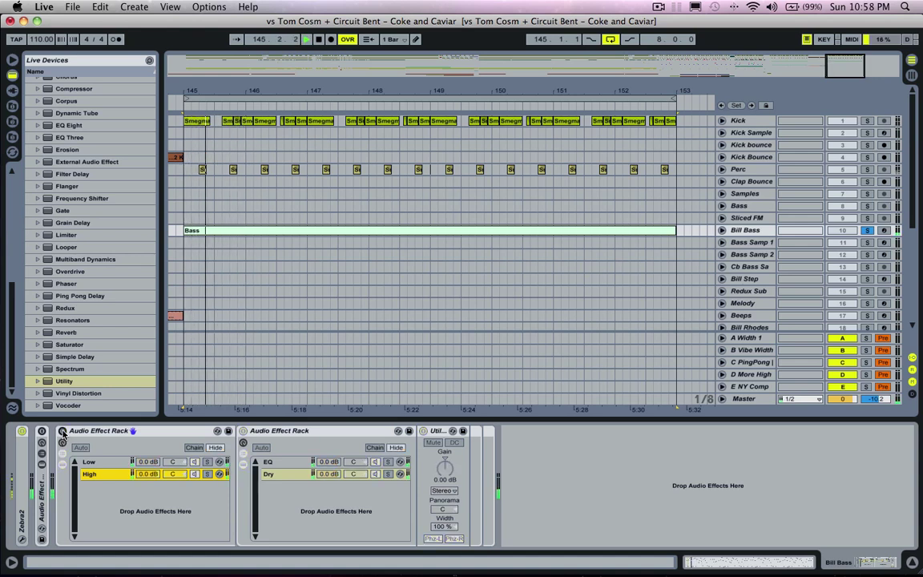
pyautogui.click(62, 432)
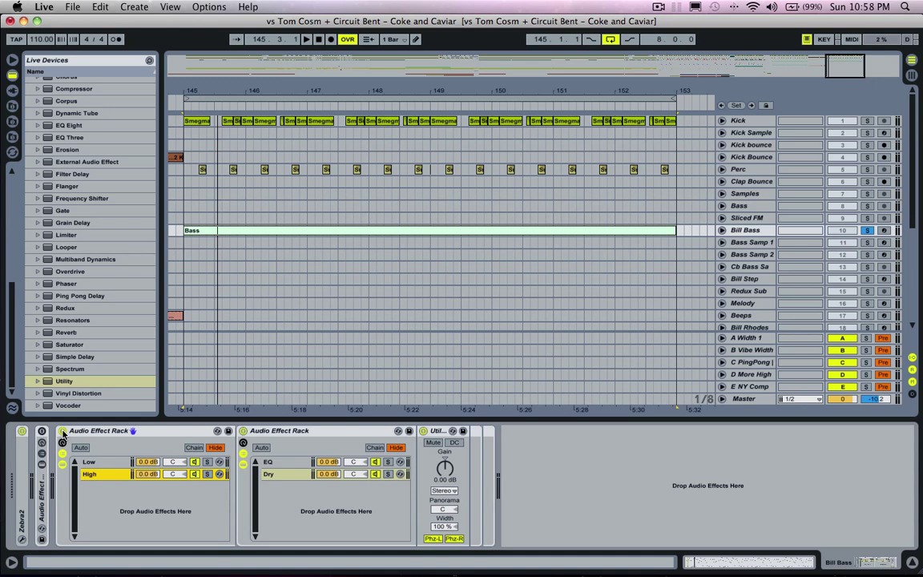
# Check the nested EQ chain's EQ Eight, then fold the Low/High rack and turn it off
pyautogui.click(331, 432)
pyautogui.click(306, 463)
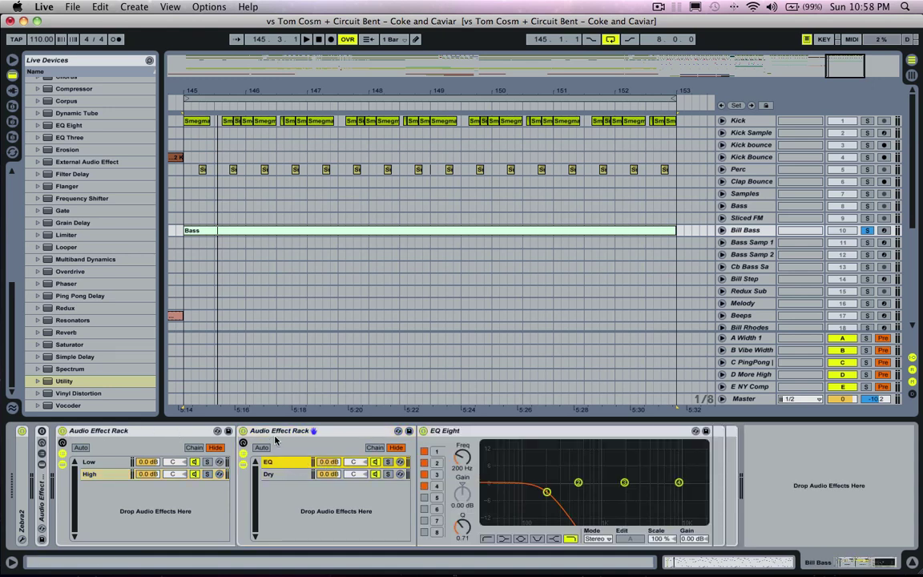
pyautogui.doubleClick(70, 432)
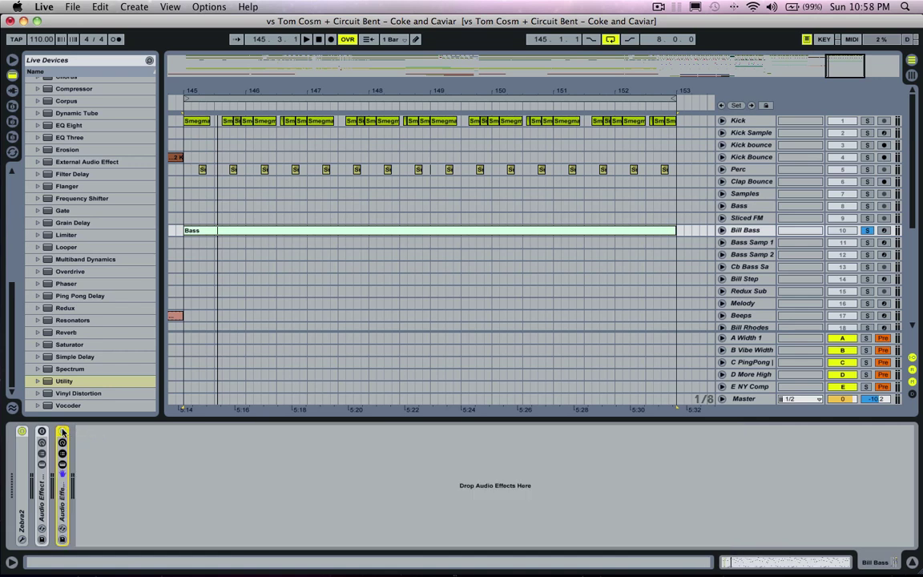
# Add a new Audio Effect Rack after the folded racks on Bill Bass and name its first chain Phase Test
pyautogui.scroll(5, 80, 96)
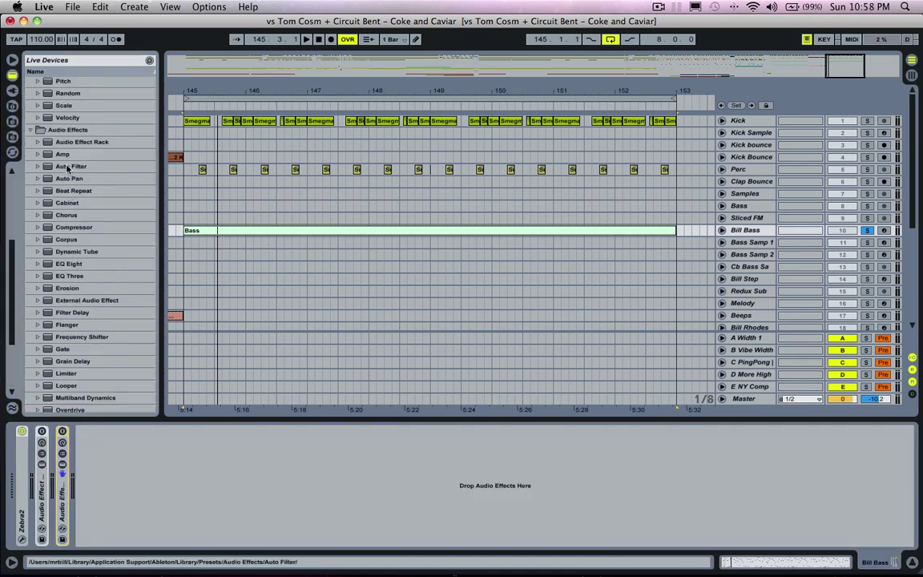
pyautogui.moveTo(60, 141); pyautogui.dragTo(94, 467)
pyautogui.click(128, 480)
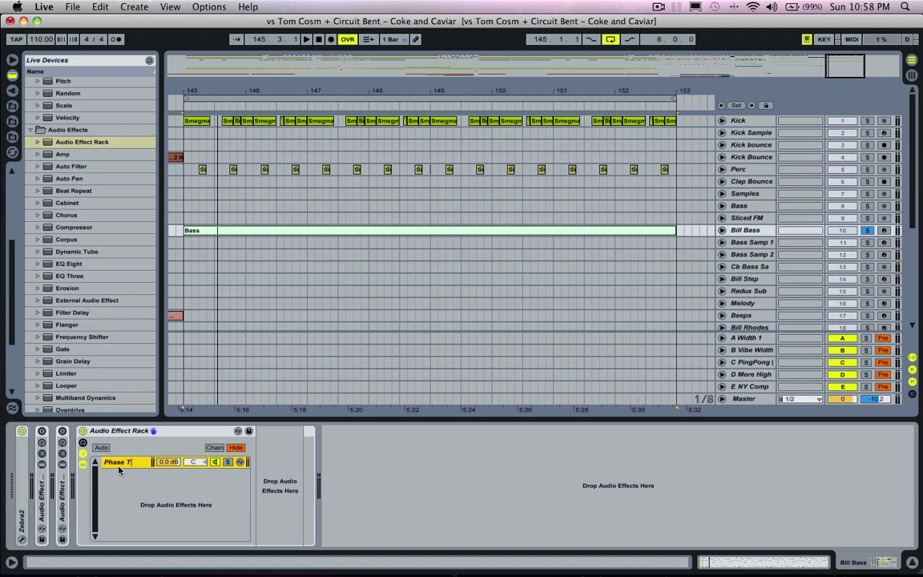
pyautogui.write('t')
pyautogui.press('Return')
# Create a second chain in the new rack and name the two chains EQ and Dry
pyautogui.rightClick(123, 483)
pyautogui.click(157, 489)
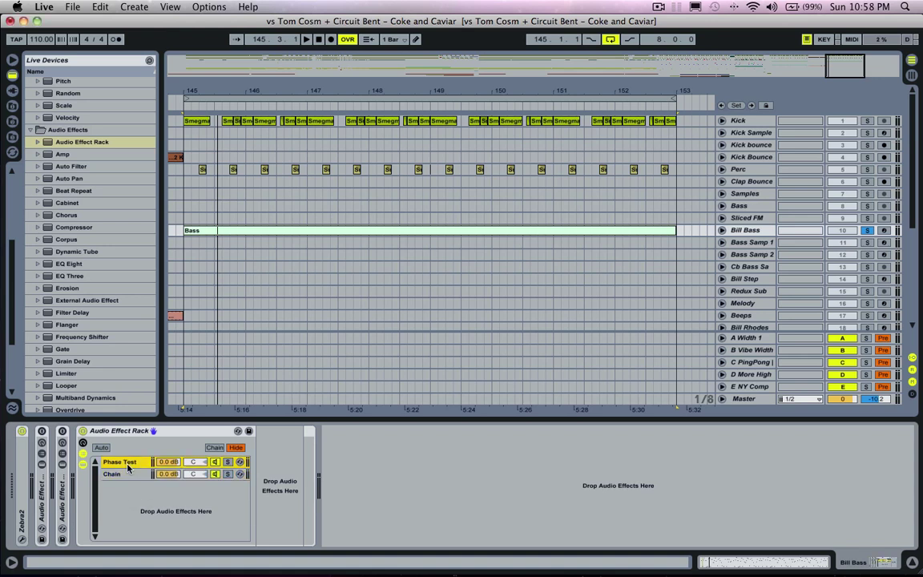
pyautogui.press('super+r')
pyautogui.write('E')
pyautogui.click(126, 475)
pyautogui.press('super+r')
pyautogui.write('D')
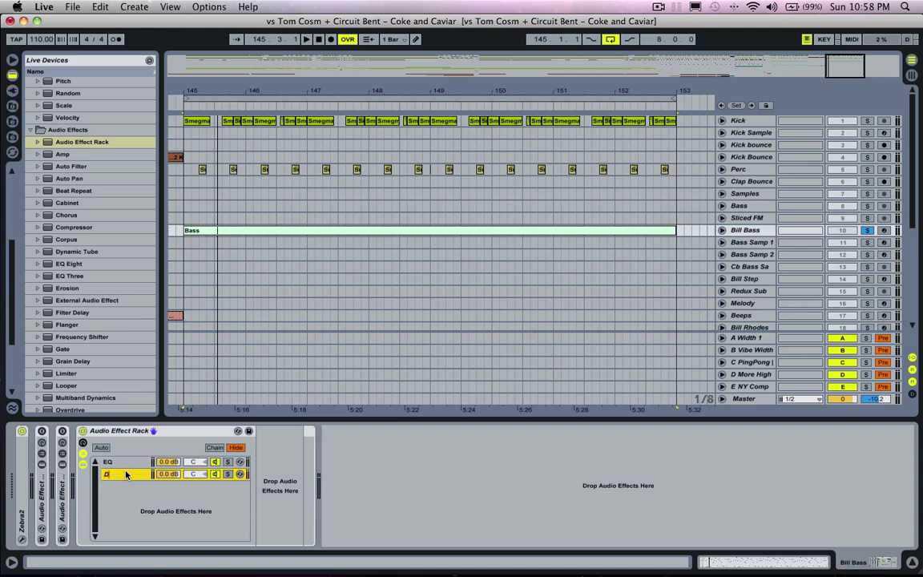
# Add a Utility to the new rack's Dry chain and enable both Phz-L and Phz-R
pyautogui.scroll(-5, 96, 376)
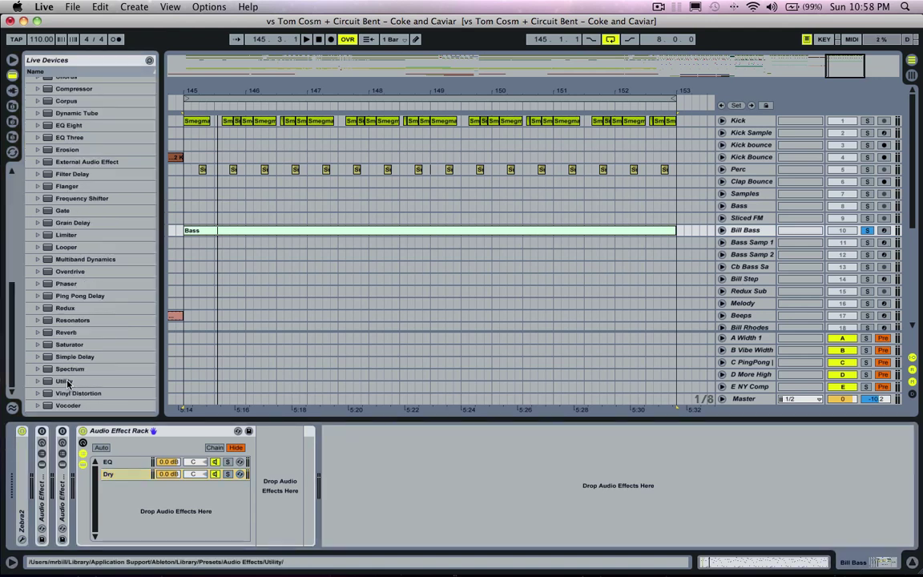
pyautogui.moveTo(64, 381); pyautogui.dragTo(289, 540)
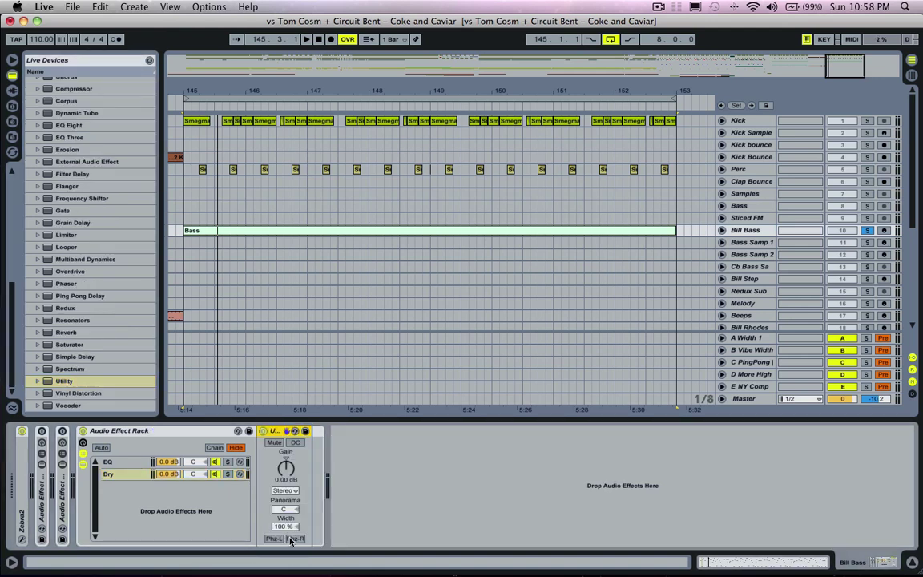
pyautogui.click(293, 538)
pyautogui.click(273, 538)
# Play the loop through the EQ and Dry chains to check for phase cancellation, and stop playback
pyautogui.press('space')
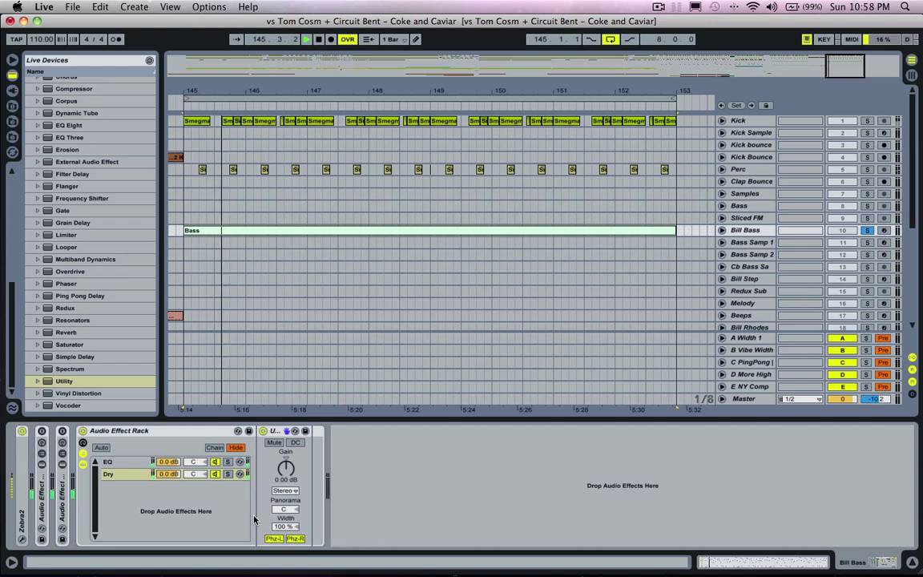
pyautogui.click(120, 463)
pyautogui.click(124, 473)
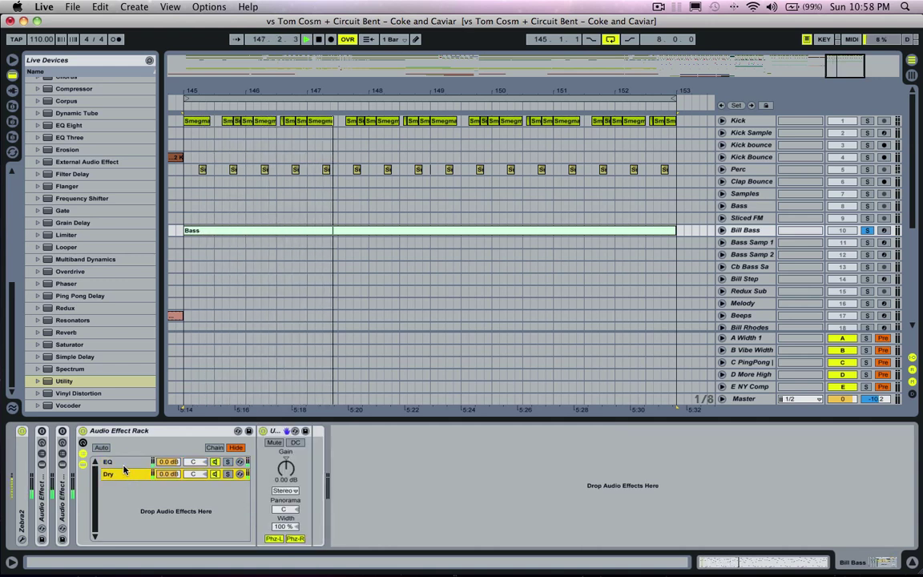
pyautogui.click(125, 464)
pyautogui.press('space')
# Insert a new audio track below Bill Bass and name it Bass
pyautogui.click(759, 231)
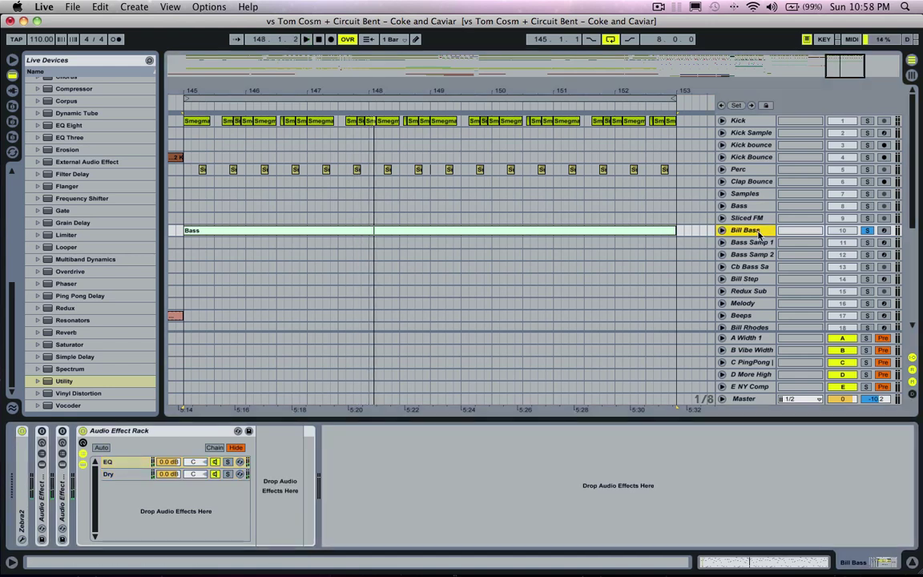
pyautogui.press('super+t')
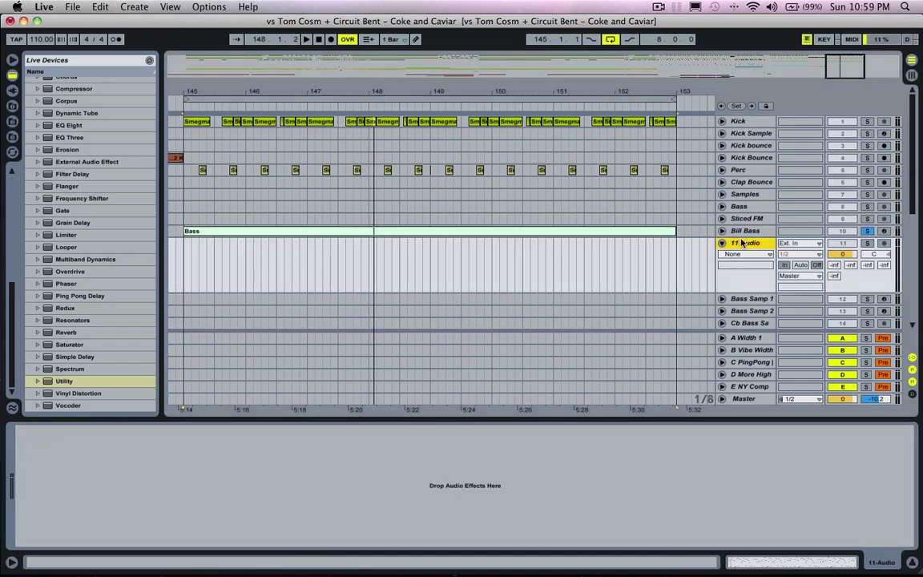
pyautogui.press('super+r')
pyautogui.write('Bass')
pyautogui.press('Return')
# Set the new Bass track's audio input to Bill Bass and arm the track for recording
pyautogui.click(799, 242)
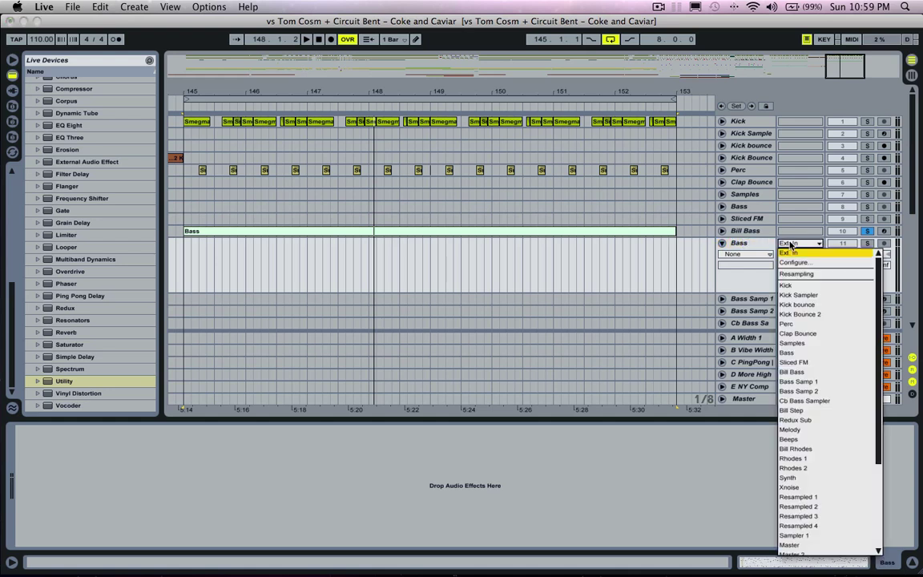
pyautogui.click(810, 373)
pyautogui.click(886, 243)
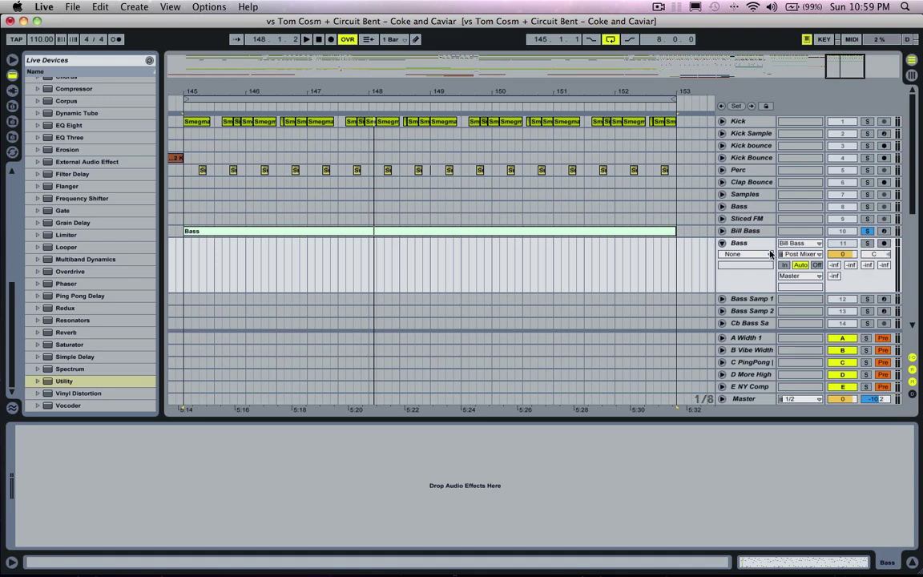
pyautogui.click(758, 244)
# Turn off Bill Bass's phase-test rack and record about one bar of its output onto the Bass track from bar 145
pyautogui.press('F9')
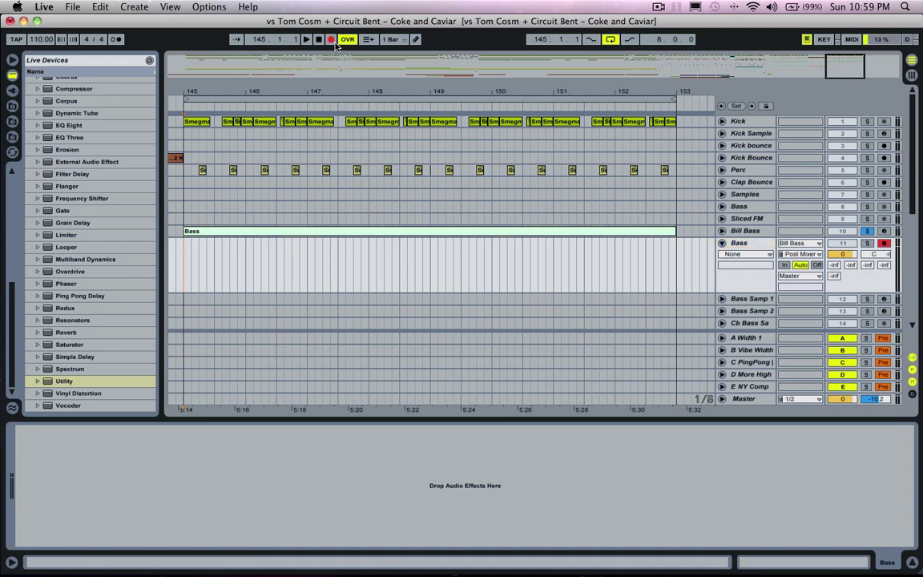
pyautogui.click(745, 231)
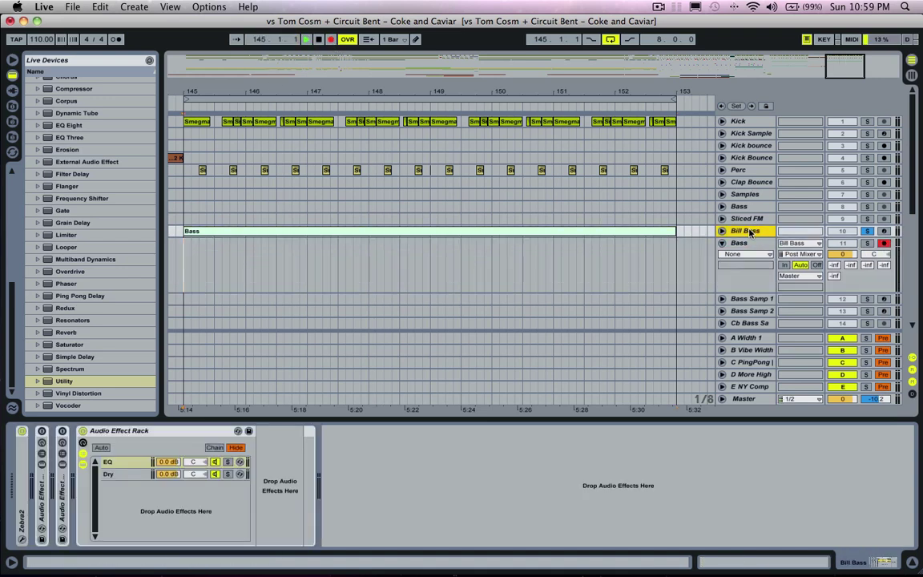
pyautogui.click(83, 431)
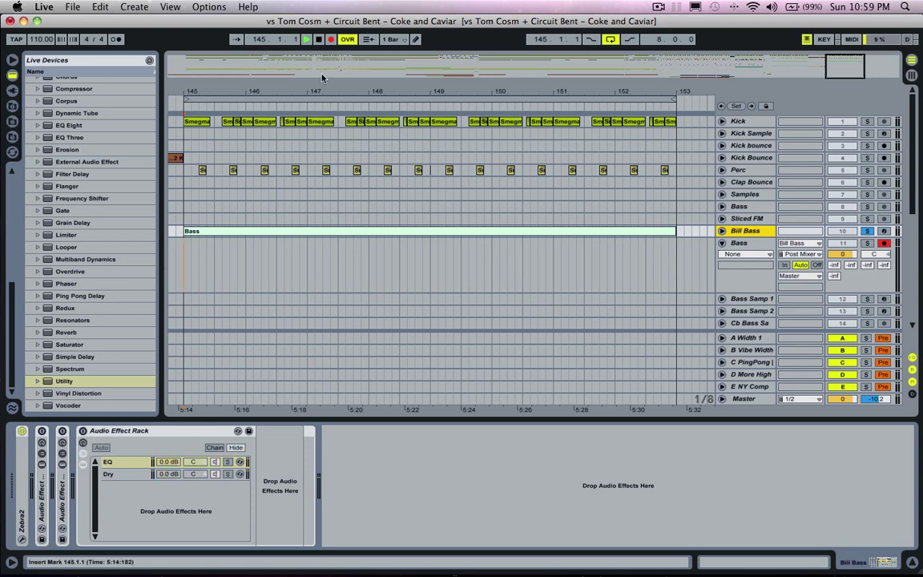
pyautogui.click(330, 39)
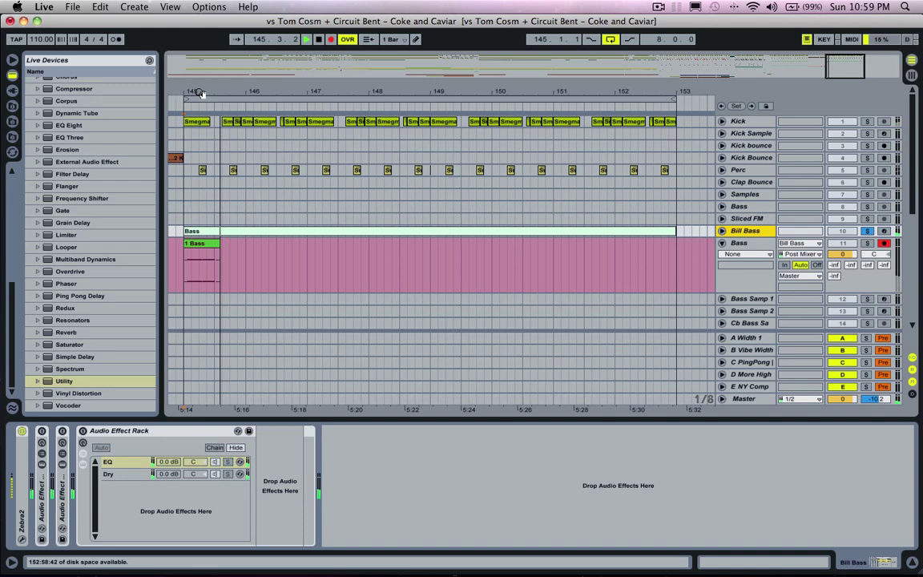
pyautogui.press('space')
# Open the recorded Bass clip and raise its sample gain to about 12.3 dB
pyautogui.moveTo(268, 256); pyautogui.dragTo(245, 257)
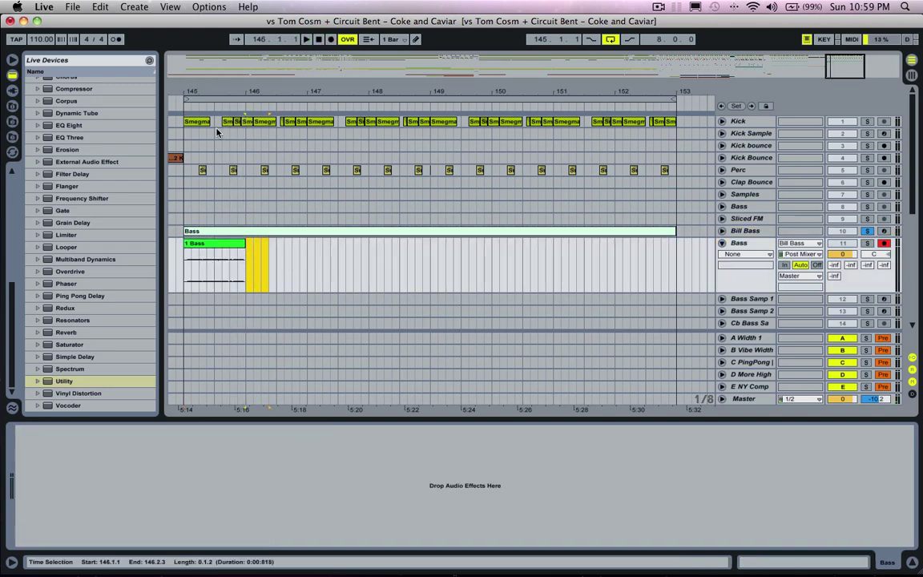
pyautogui.moveTo(192, 99); pyautogui.dragTo(284, 152)
pyautogui.doubleClick(294, 243)
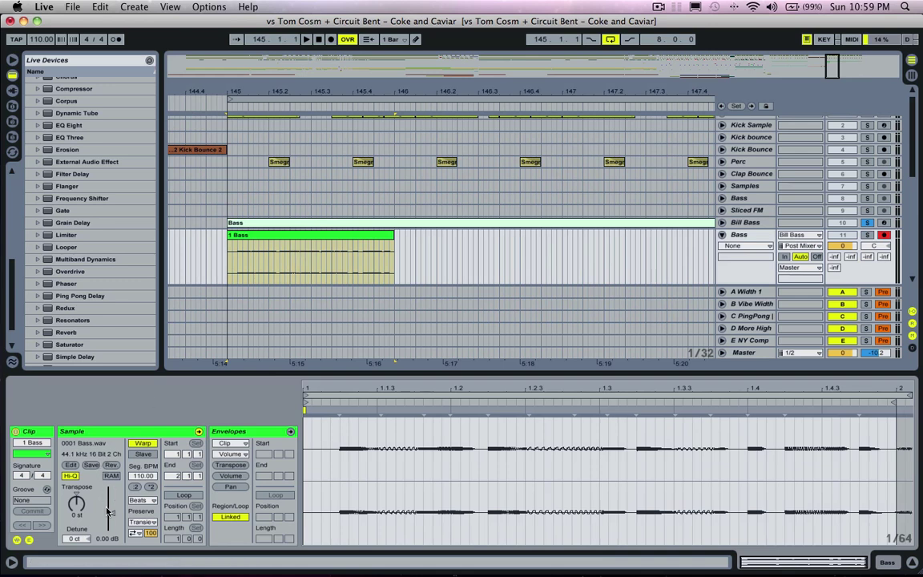
pyautogui.moveTo(109, 511); pyautogui.dragTo(111, 497)
# Solo the recorded Bass track, duplicate it, keep both copies soloed and disarm the original
pyautogui.click(867, 235)
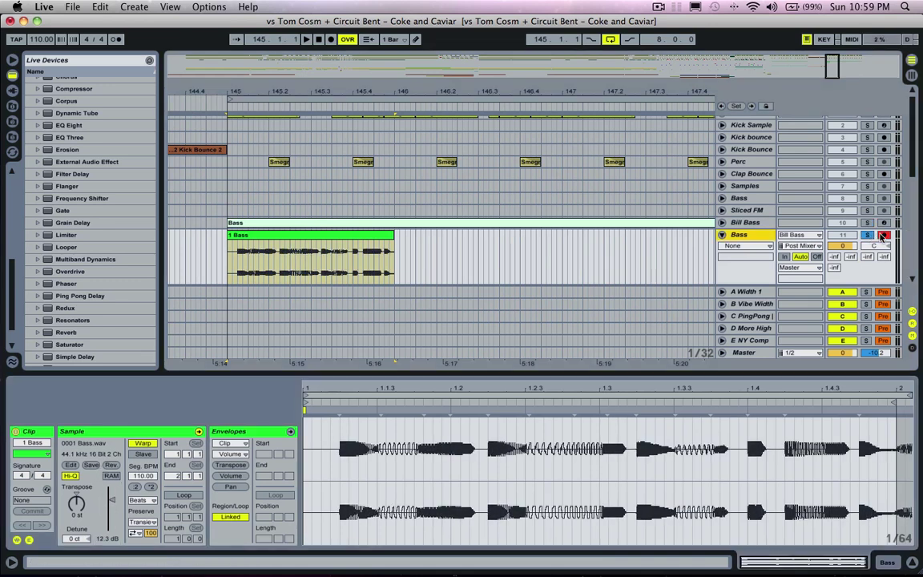
pyautogui.click(754, 233)
pyautogui.press('super+d')
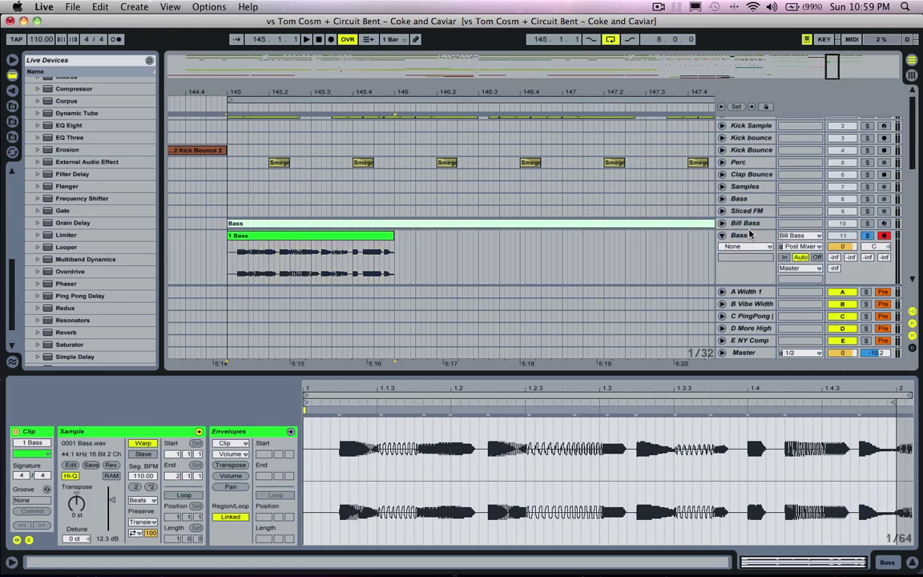
pyautogui.keyDown('super'); pyautogui.click(870, 266); pyautogui.keyUp('super')
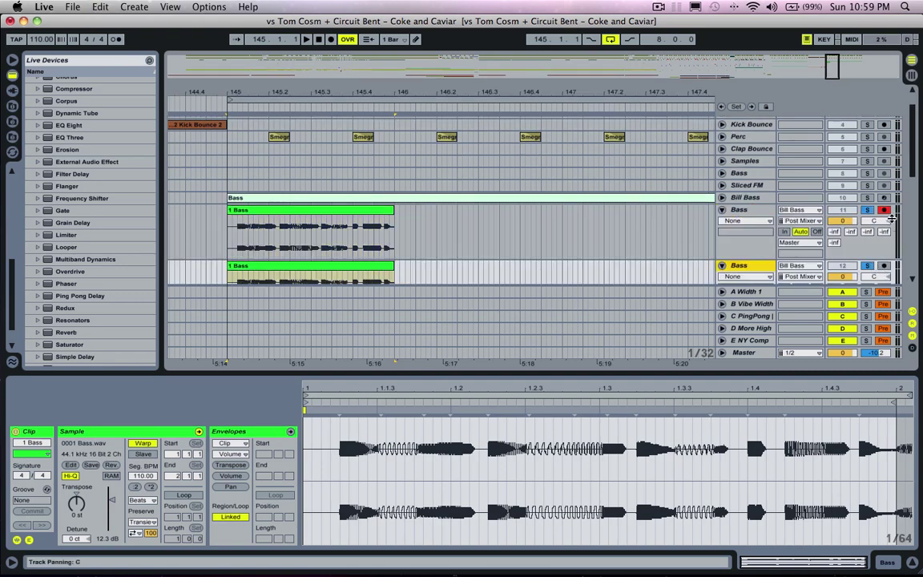
pyautogui.click(886, 210)
# Add a Utility to the duplicated Bass track with Phz-L and Phz-R enabled
pyautogui.moveTo(701, 379); pyautogui.dragTo(701, 420)
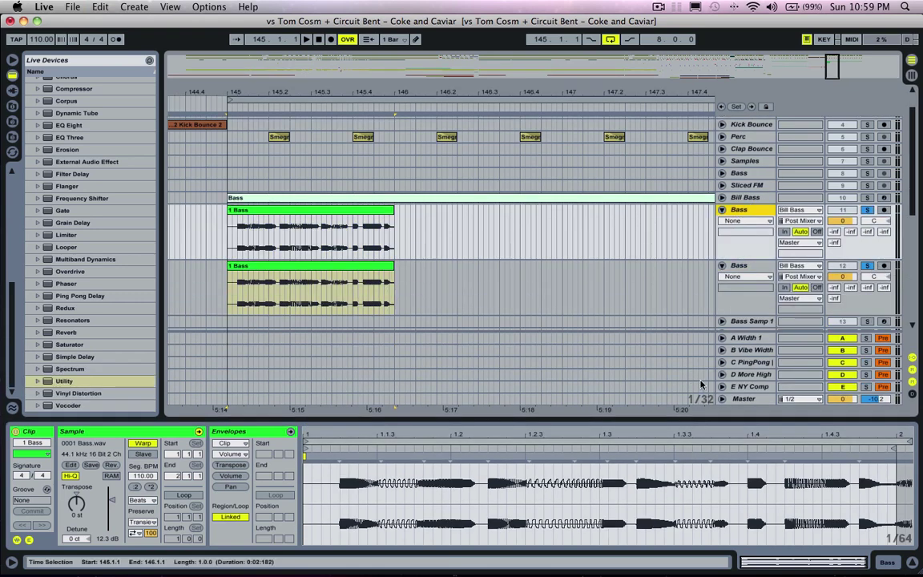
pyautogui.doubleClick(742, 267)
pyautogui.moveTo(69, 381); pyautogui.dragTo(295, 457)
pyautogui.click(32, 539)
pyautogui.click(54, 538)
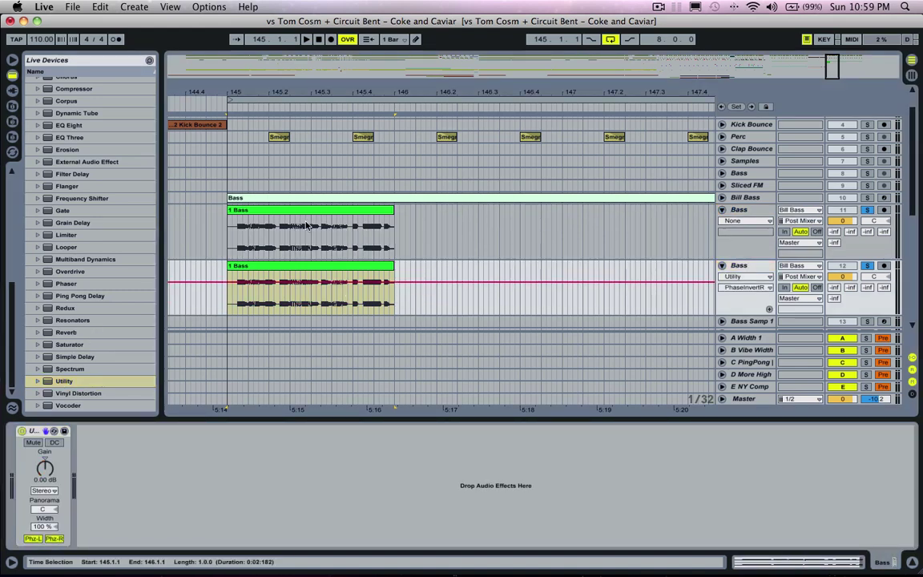
# Freeze and flatten the duplicated Bass track, and compare its waveform closely with the original recording
pyautogui.rightClick(422, 301)
pyautogui.click(440, 354)
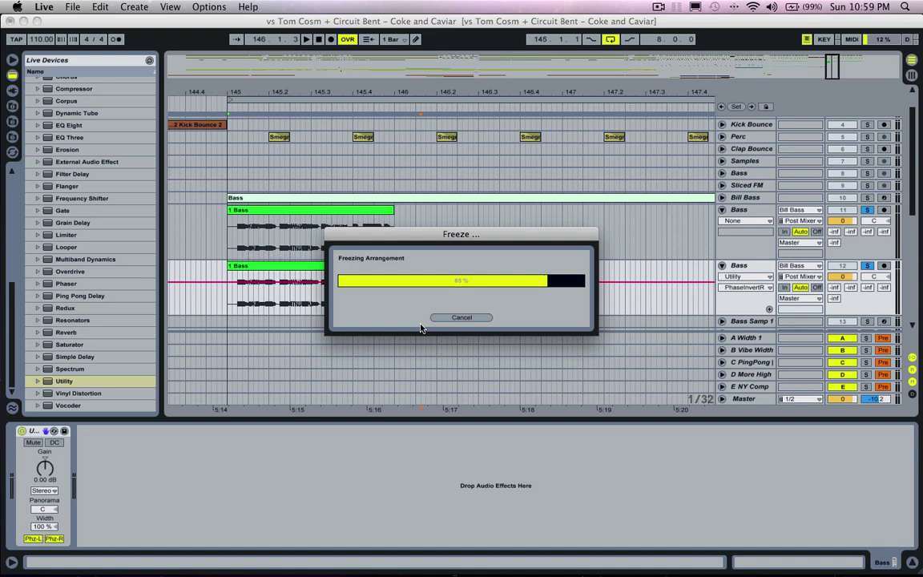
pyautogui.rightClick(416, 298)
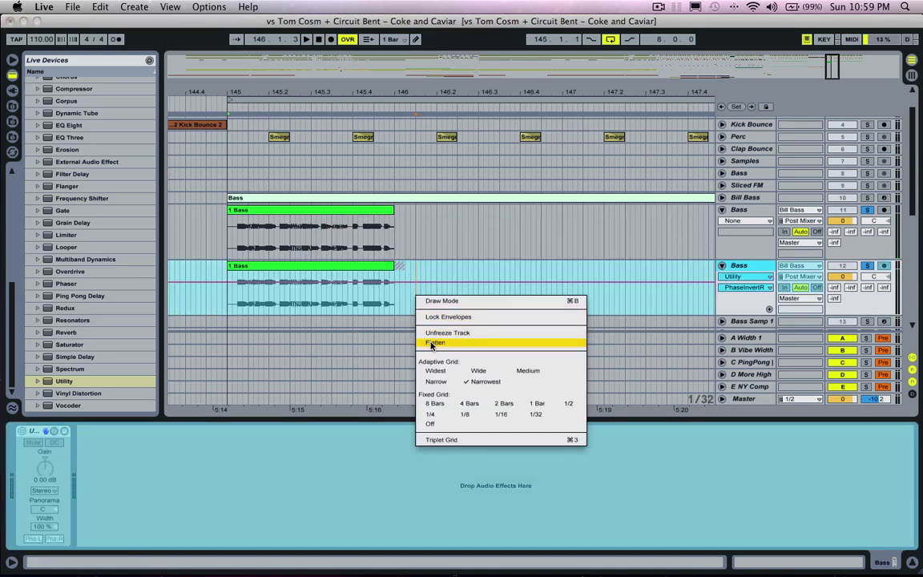
pyautogui.click(428, 343)
pyautogui.moveTo(241, 85); pyautogui.dragTo(195, 259)
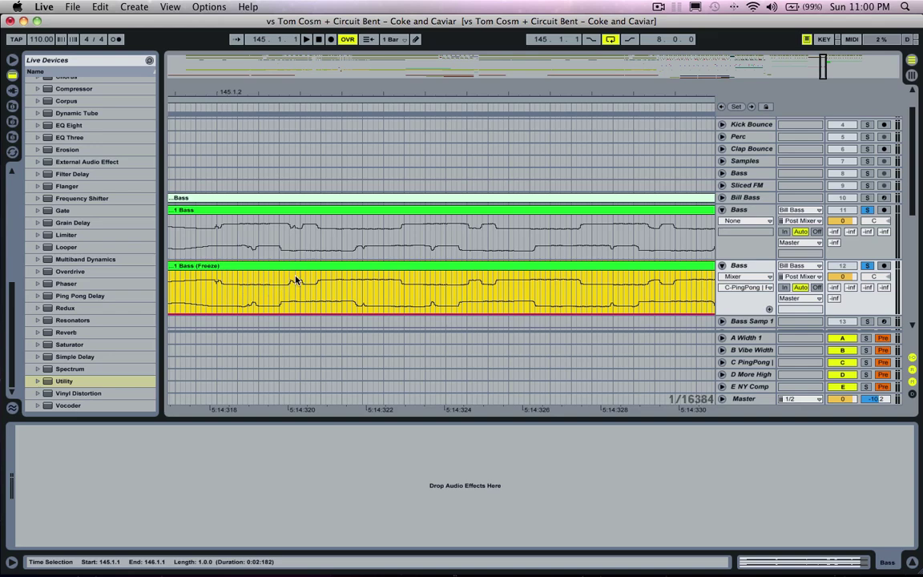
# Play the original and frozen Bass tracks together from bar 145 to hear how they combine
pyautogui.moveTo(317, 94); pyautogui.dragTo(260, 32)
pyautogui.moveTo(258, 92)
pyautogui.mouseDown()
pyautogui.moveTo(293, 91)
pyautogui.moveTo(267, 90)
pyautogui.mouseUp()
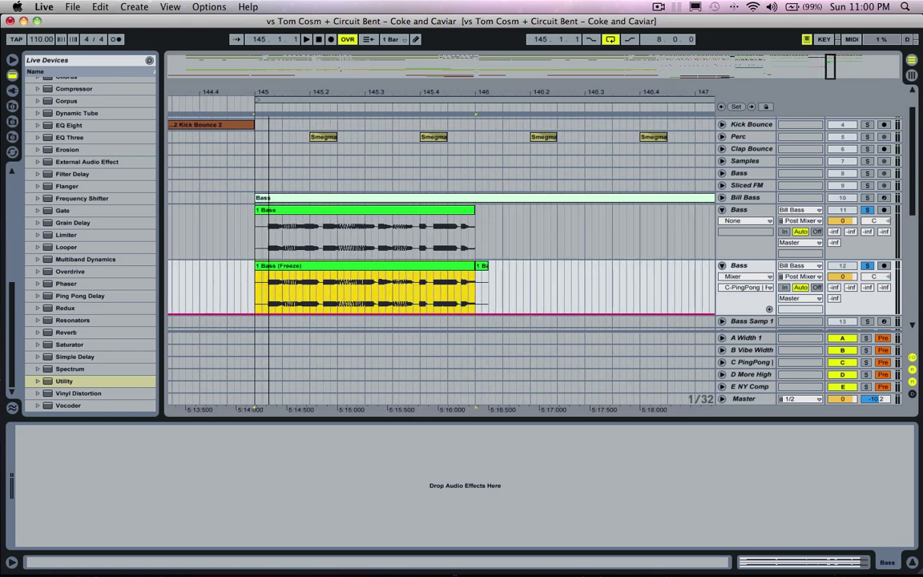
pyautogui.press('space')
pyautogui.press('space')
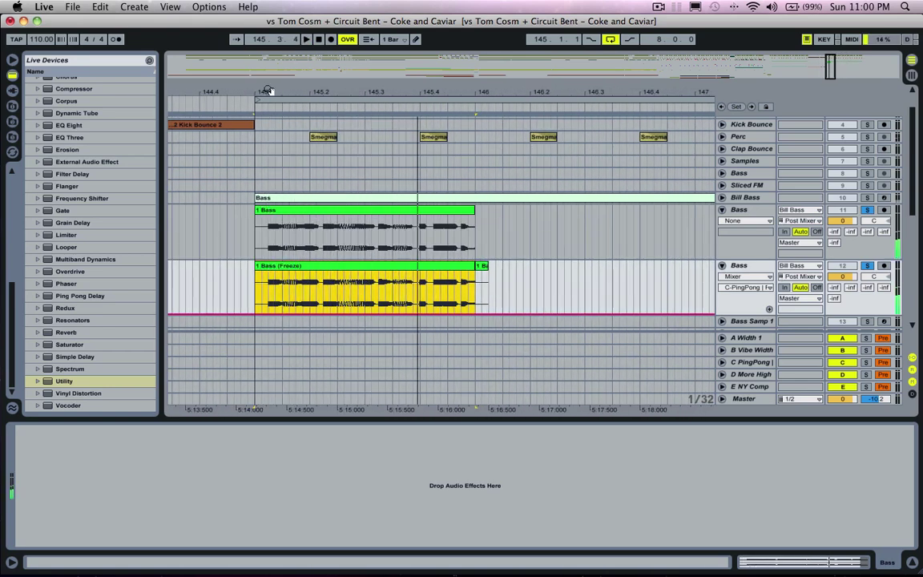
# Add another Utility with Phz-L and Phz-R enabled to the duplicated Bass track, and freeze and flatten it
pyautogui.click(423, 306)
pyautogui.click(64, 381)
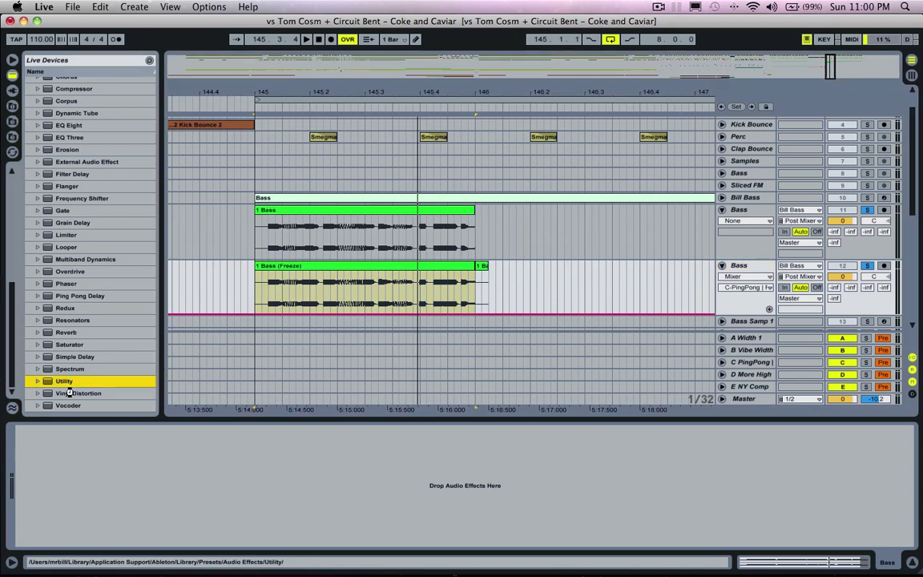
pyautogui.moveTo(64, 382); pyautogui.dragTo(98, 542)
pyautogui.click(32, 539)
pyautogui.click(54, 539)
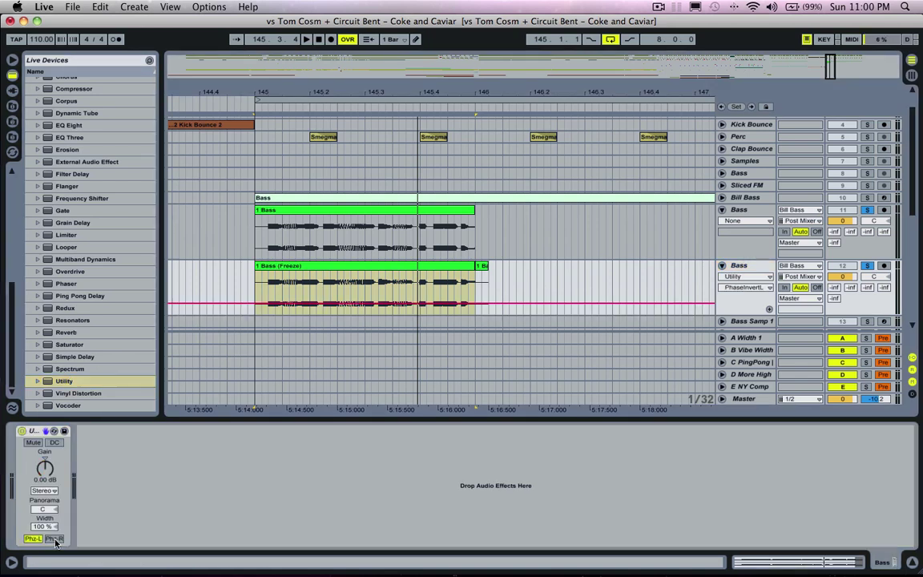
pyautogui.rightClick(533, 305)
pyautogui.click(553, 356)
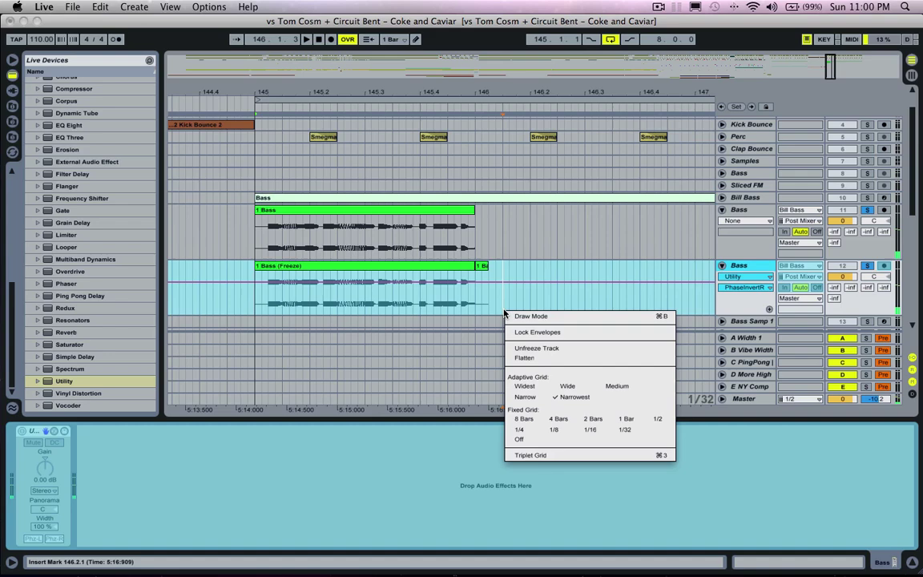
pyautogui.click(525, 357)
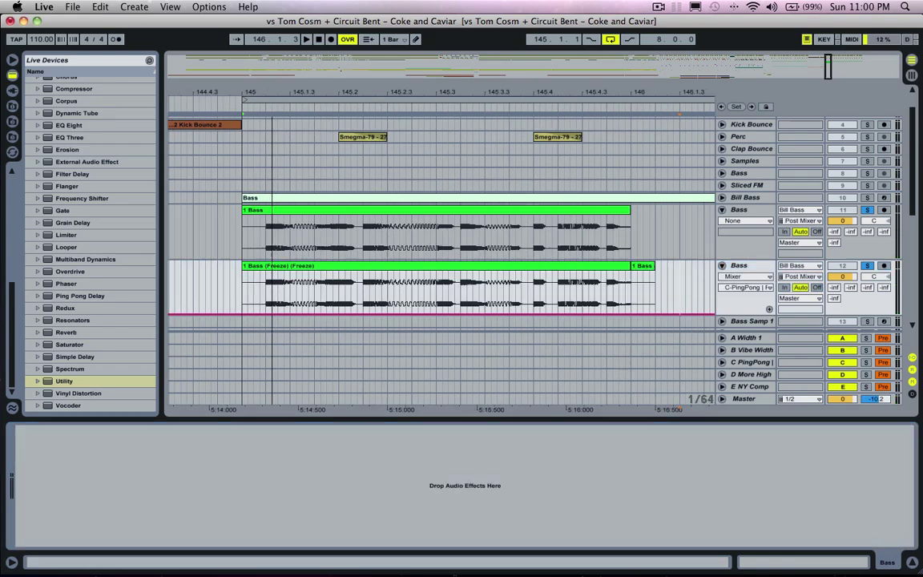
# Compare the re-flattened Bass waveform closely with the original, and play both tracks together
pyautogui.moveTo(214, 98); pyautogui.dragTo(214, 240)
pyautogui.moveTo(185, 93)
pyautogui.mouseDown()
pyautogui.moveTo(185, 177)
pyautogui.moveTo(188, 101)
pyautogui.mouseUp()
pyautogui.press('space')
pyautogui.press('space')
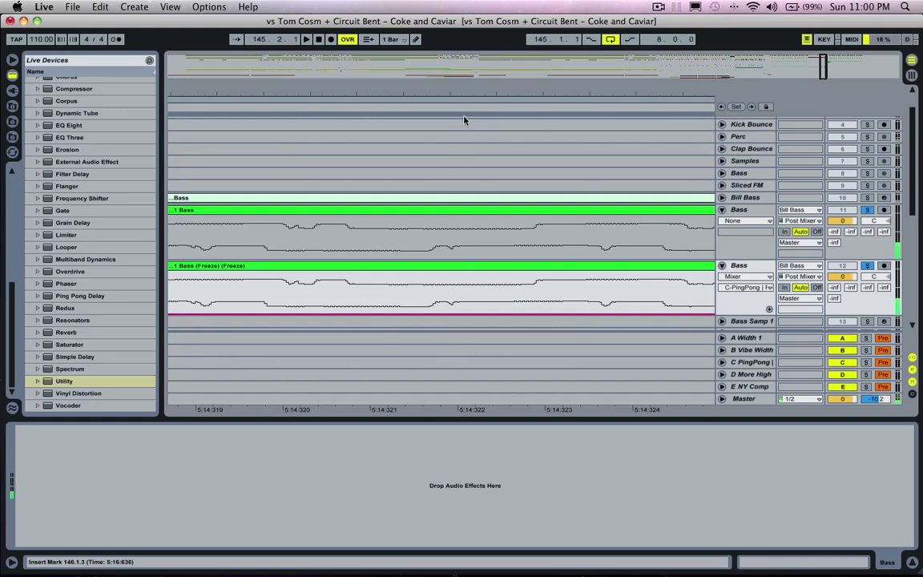
# Delete the duplicated Bass track and the original recorded Bass track
pyautogui.click(736, 264)
pyautogui.moveTo(571, 98); pyautogui.dragTo(571, 24)
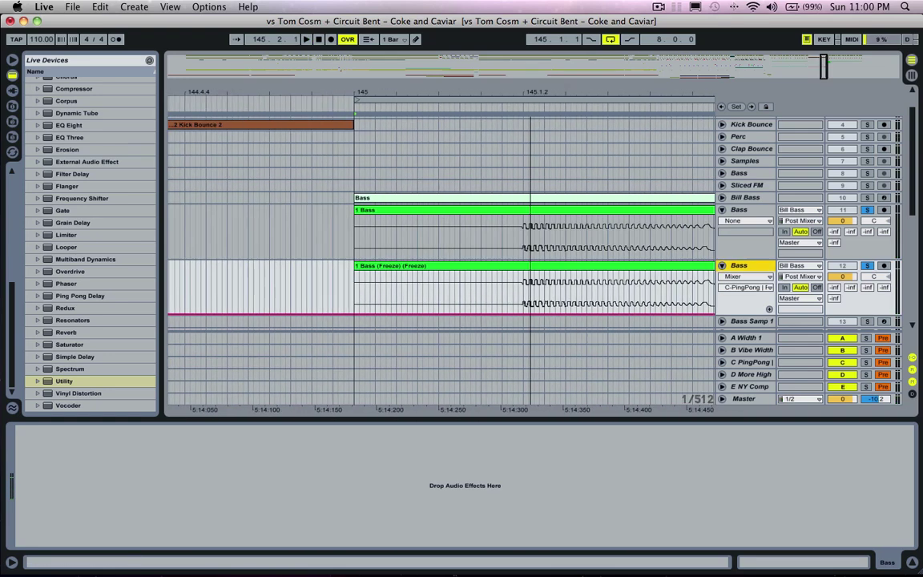
pyautogui.moveTo(400, 91); pyautogui.dragTo(399, 48)
pyautogui.press('Delete')
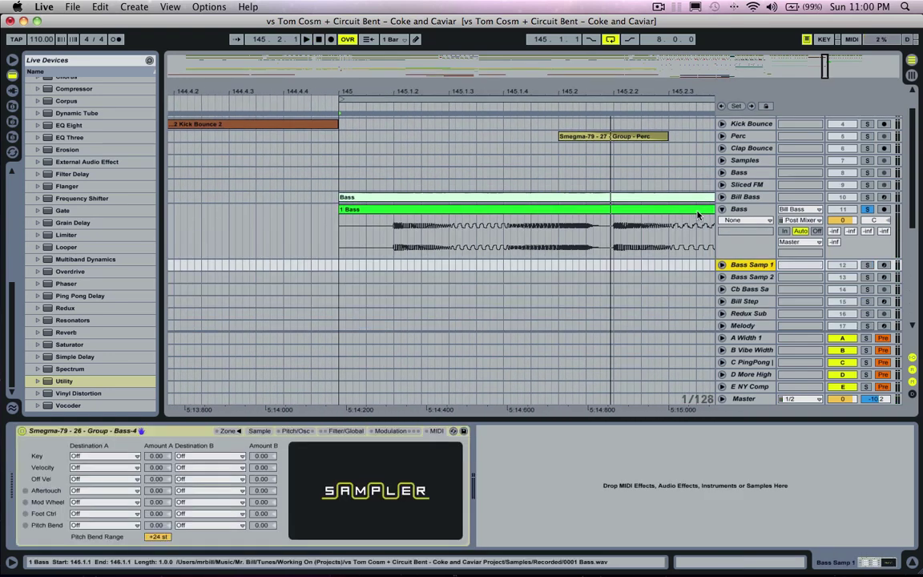
pyautogui.click(738, 206)
pyautogui.press('Delete')
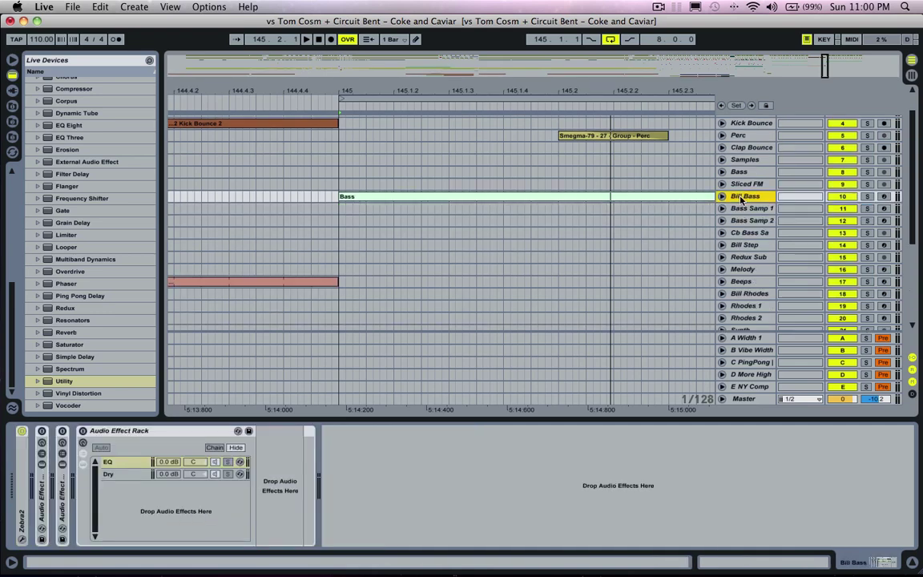
# Replace the EQ/Dry rack on Bill Bass with a new Audio Effect Rack and show its chain list
pyautogui.click(182, 429)
pyautogui.press('Delete')
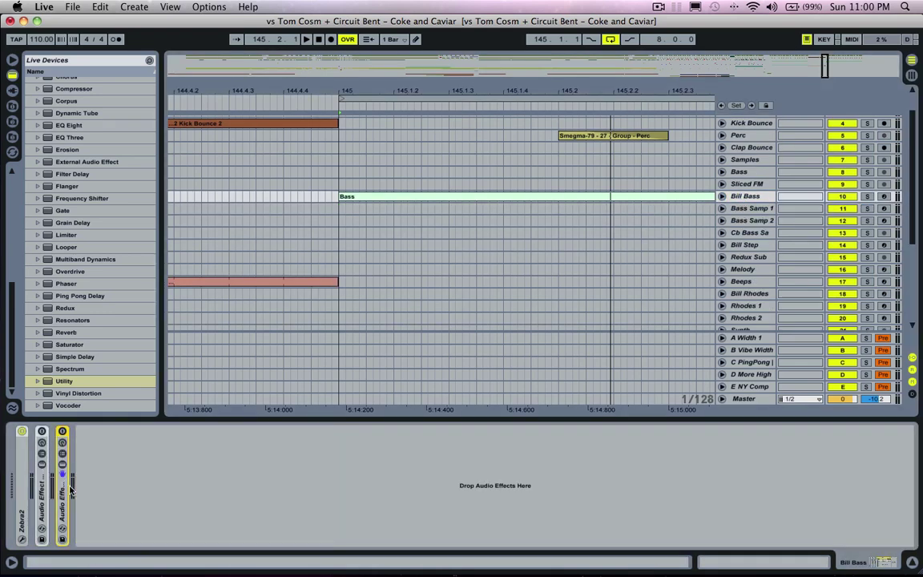
pyautogui.scroll(4, 44, 356)
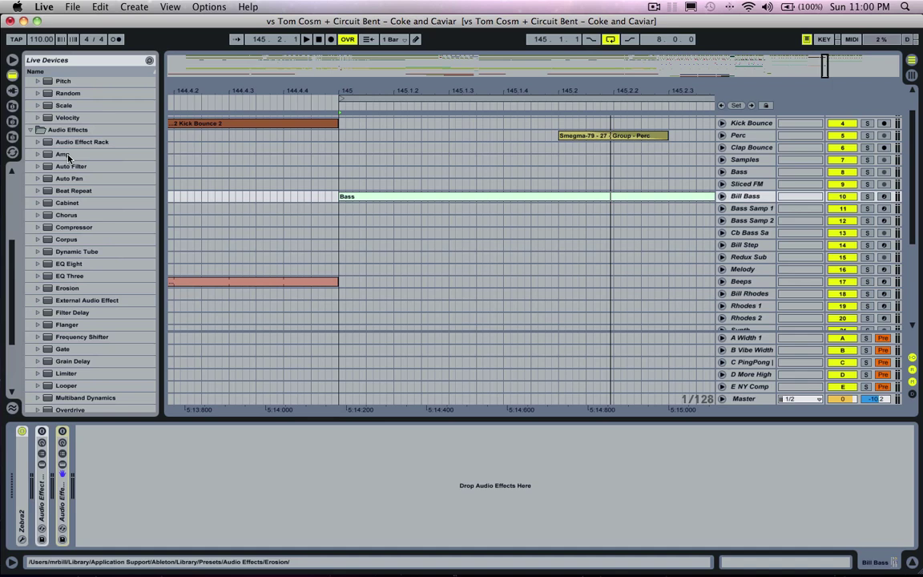
pyautogui.moveTo(80, 142); pyautogui.dragTo(144, 493)
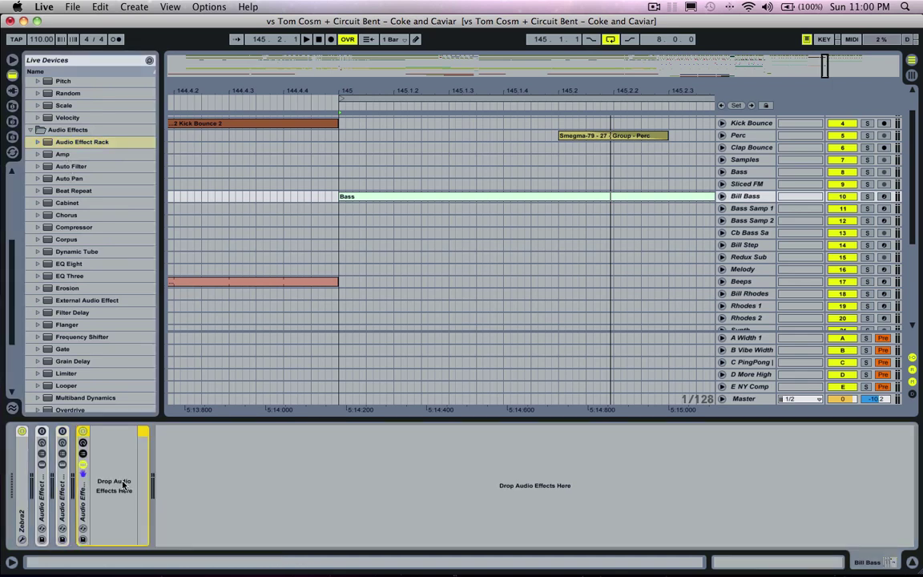
pyautogui.click(83, 454)
# Set up two chains in the new rack, naming the first EQ and the second Dry
pyautogui.rightClick(130, 479)
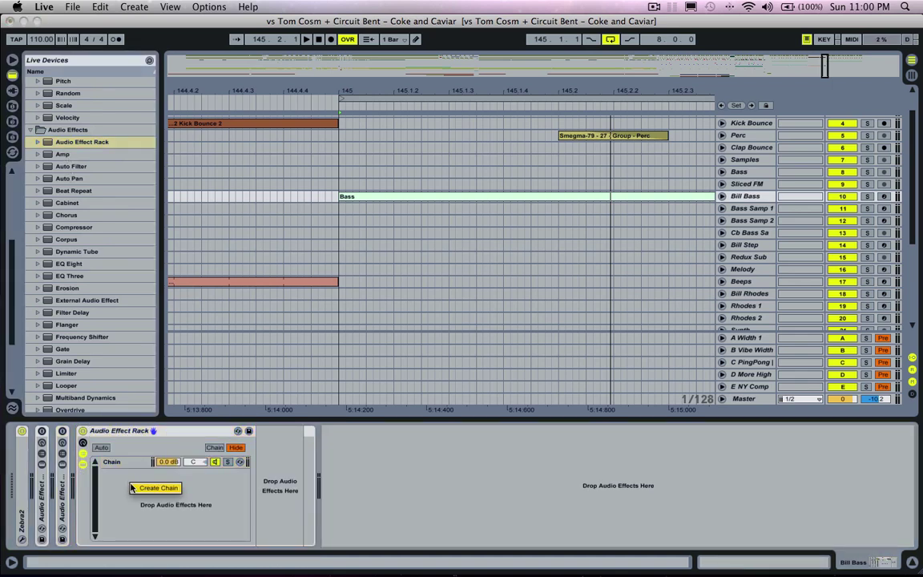
pyautogui.click(149, 485)
pyautogui.click(123, 463)
pyautogui.press('super+d')
pyautogui.press('super+r')
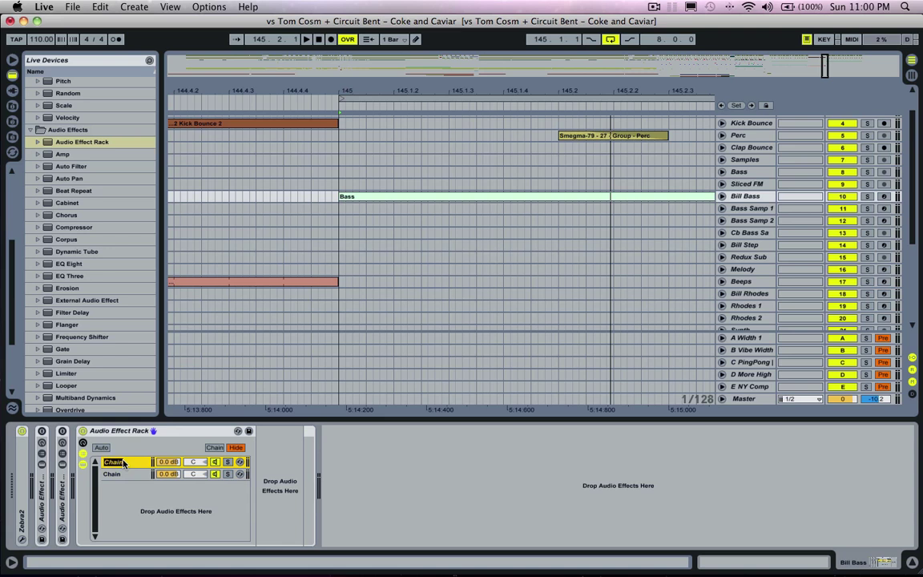
pyautogui.write('EQ')
pyautogui.press('Return')
pyautogui.click(130, 477)
pyautogui.write('Dr')
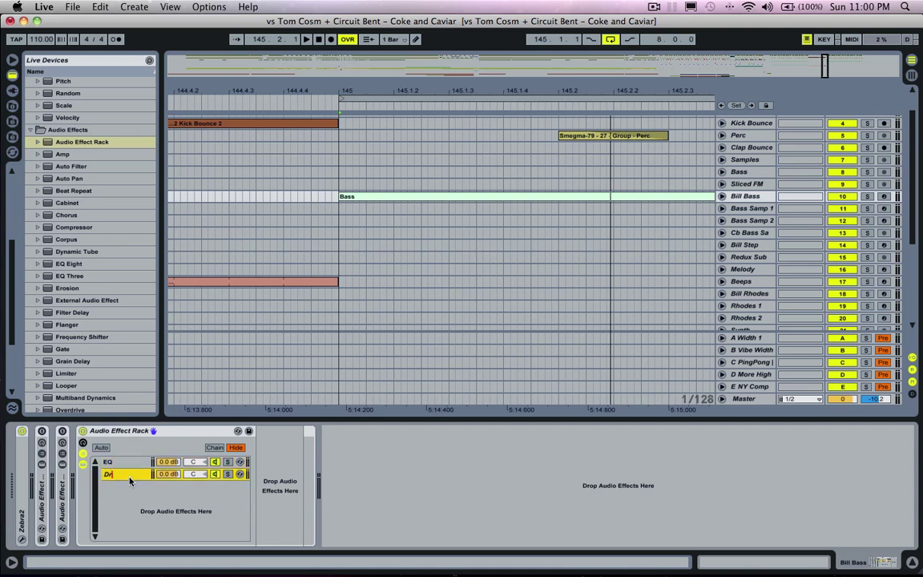
pyautogui.write('y')
pyautogui.press('Return')
# Add a Utility to the Dry chain with both Phz-L and Phz-R enabled
pyautogui.scroll(-5, 83, 274)
pyautogui.click(64, 383)
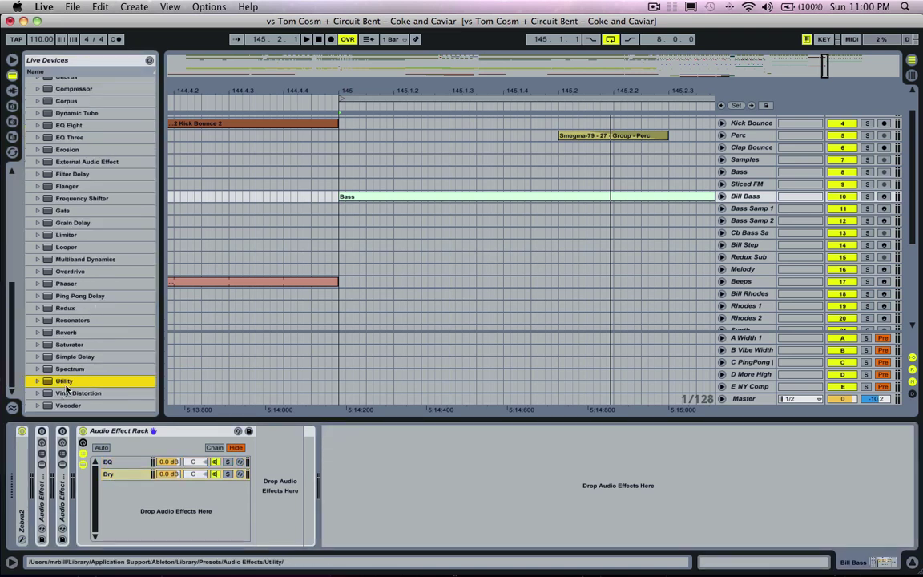
pyautogui.moveTo(66, 388); pyautogui.dragTo(282, 485)
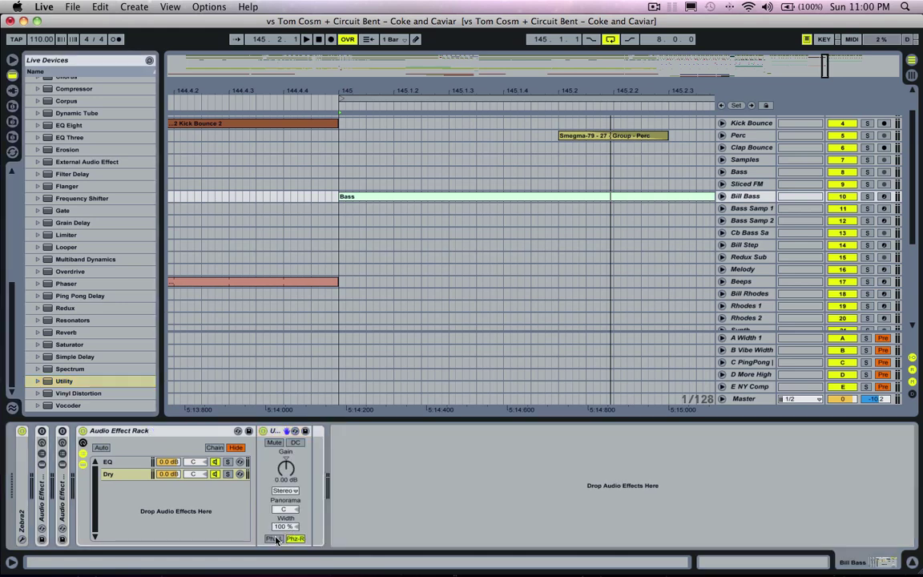
pyautogui.click(276, 539)
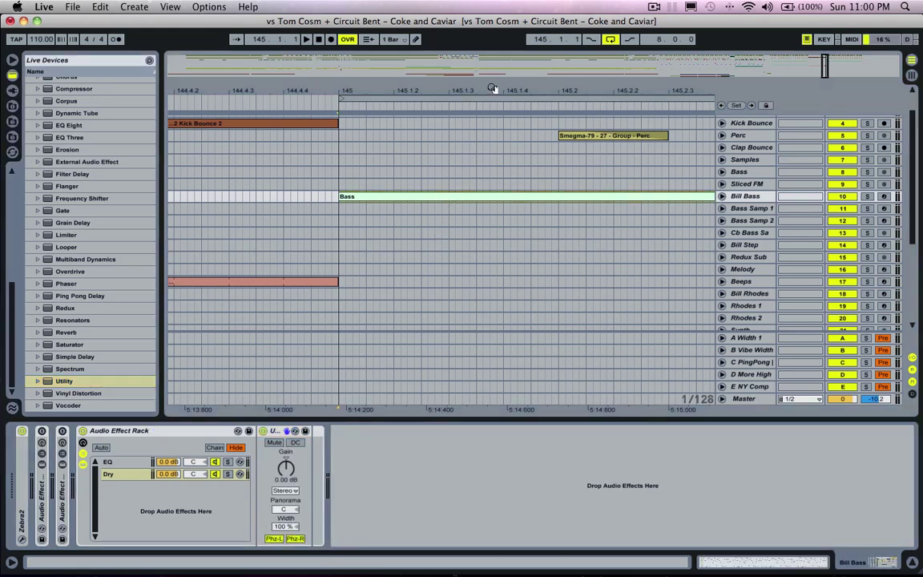
# Solo the Bill Bass track and play it from bar 145 to check the phase cancellation
pyautogui.moveTo(493, 88); pyautogui.dragTo(369, 87)
pyautogui.click(868, 196)
pyautogui.press('space')
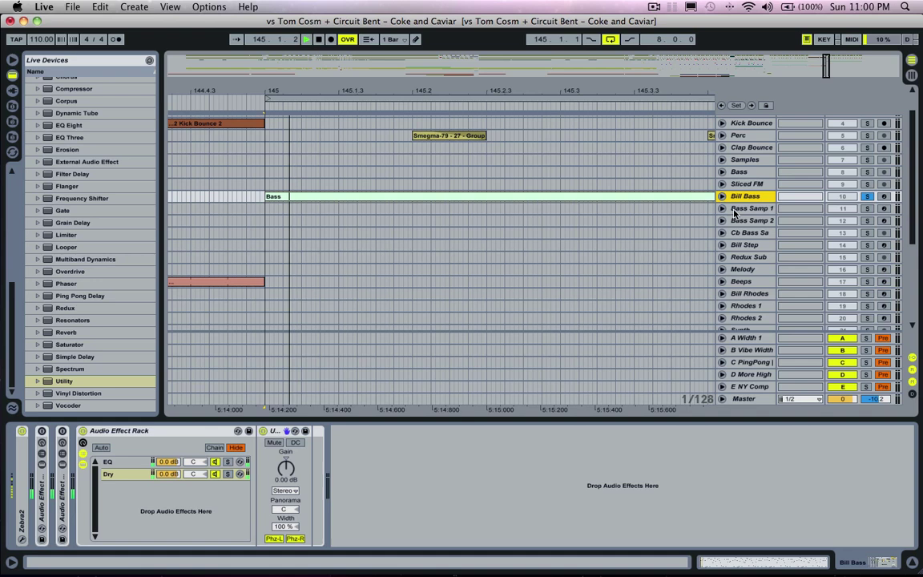
pyautogui.press('space')
# Add an EQ Eight to the EQ chain and cut band 2 by about 12.6 dB at 500 Hz
pyautogui.click(112, 462)
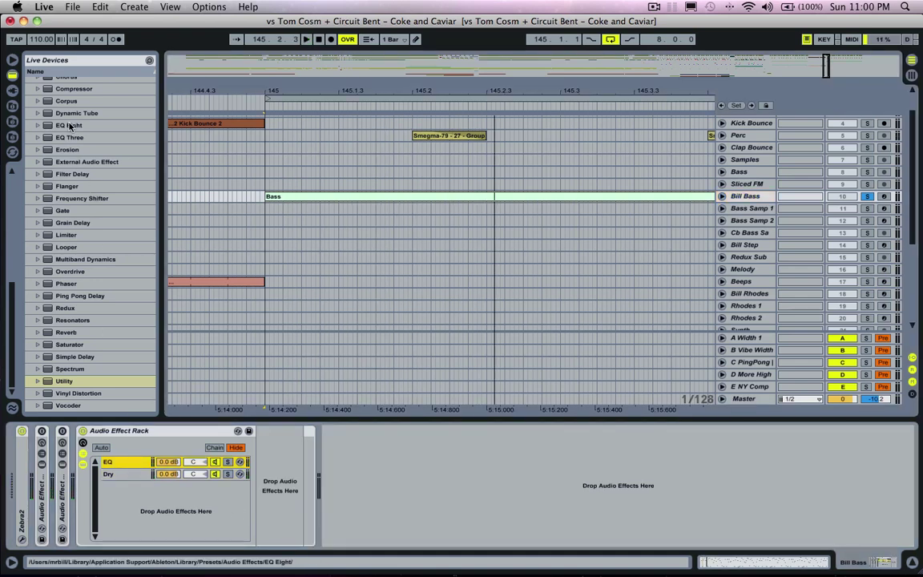
pyautogui.moveTo(69, 126); pyautogui.dragTo(280, 481)
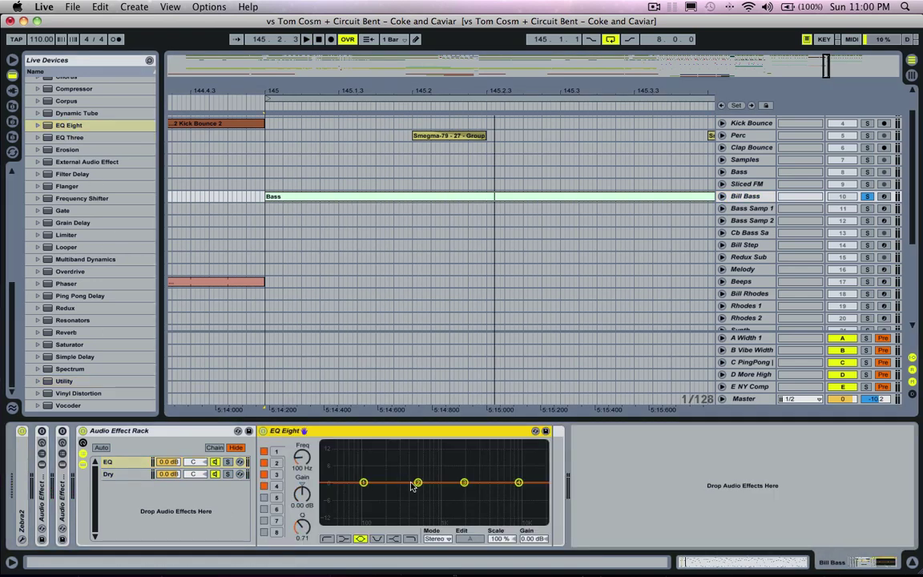
pyautogui.click(416, 483)
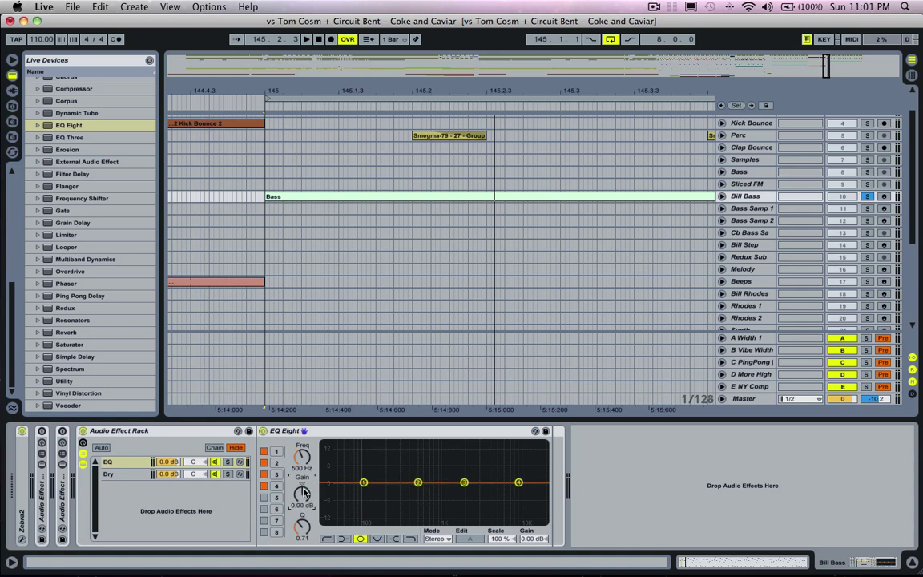
pyautogui.moveTo(303, 492); pyautogui.dragTo(303, 551)
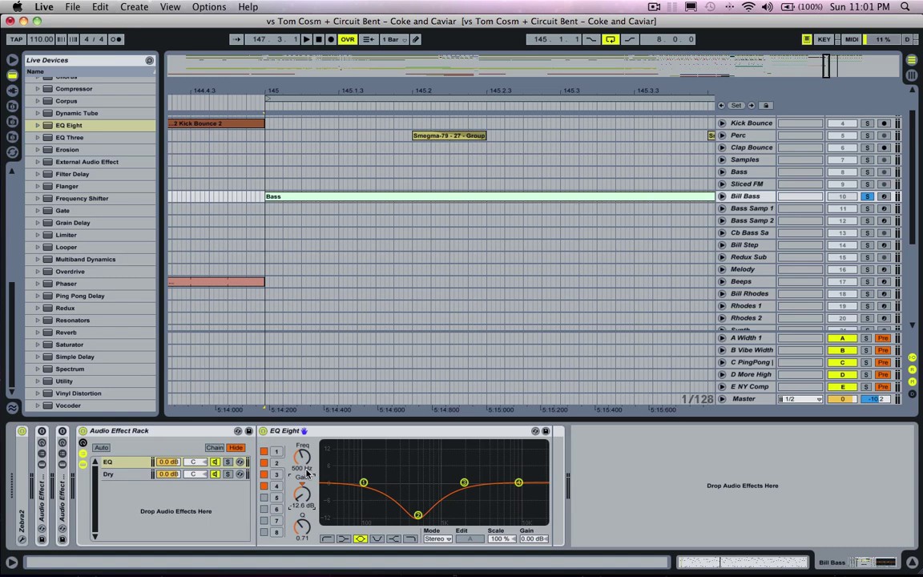
# Reset the gain of EQ Eight's band 2 to 0 dB and play the track again
pyautogui.click(303, 489)
pyautogui.press('Delete')
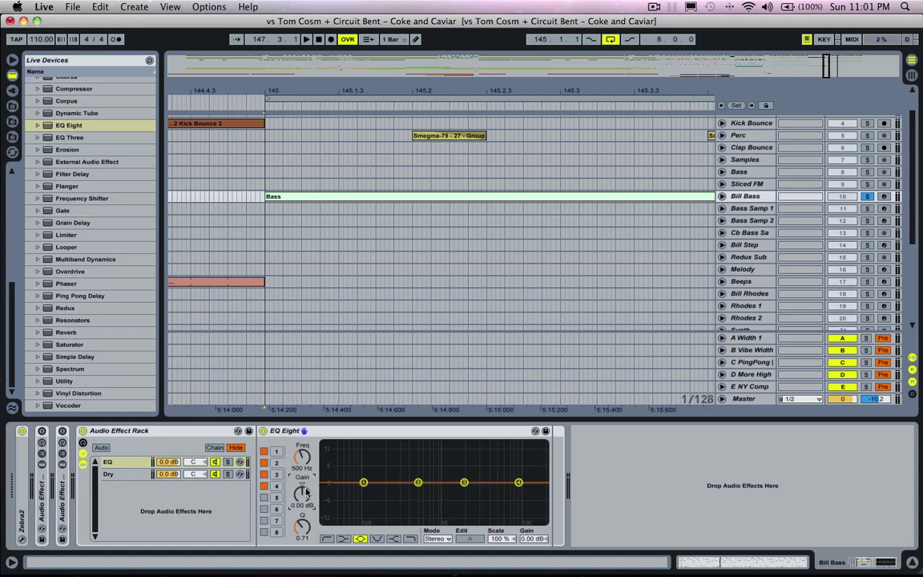
pyautogui.press('space')
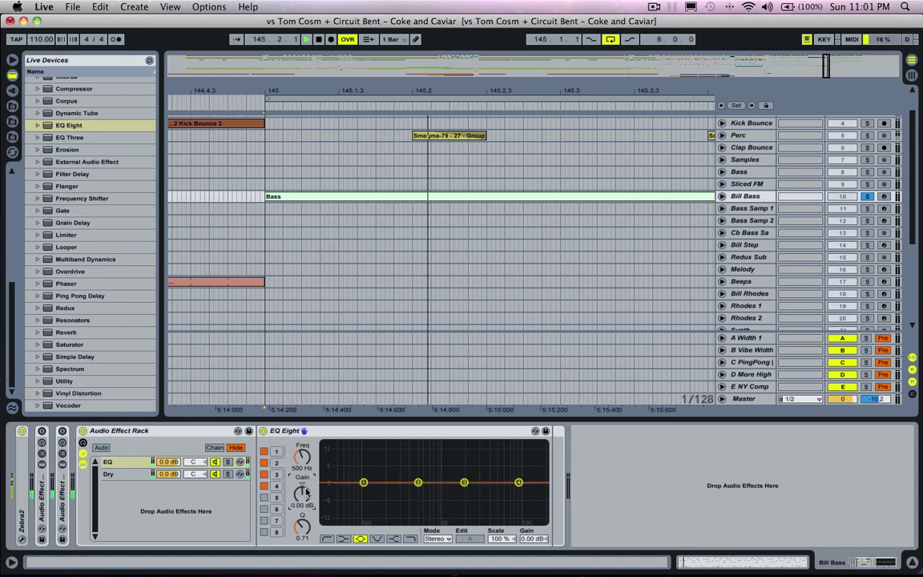
# Try band 1 as a low cut, sweeping it up to about 5.94 kHz and back to 105 Hz, and return it to a bell
pyautogui.click(363, 483)
pyautogui.click(325, 539)
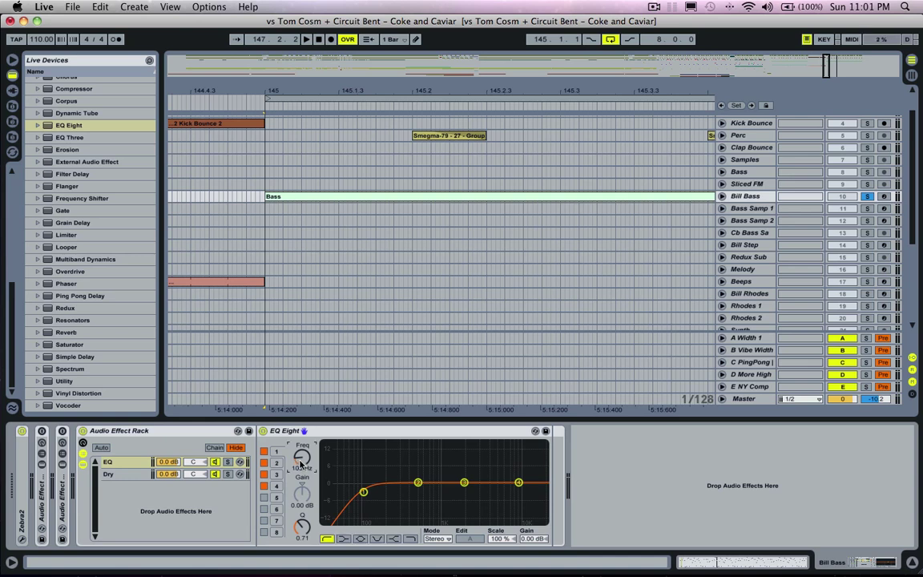
pyautogui.moveTo(301, 465); pyautogui.dragTo(301, 415)
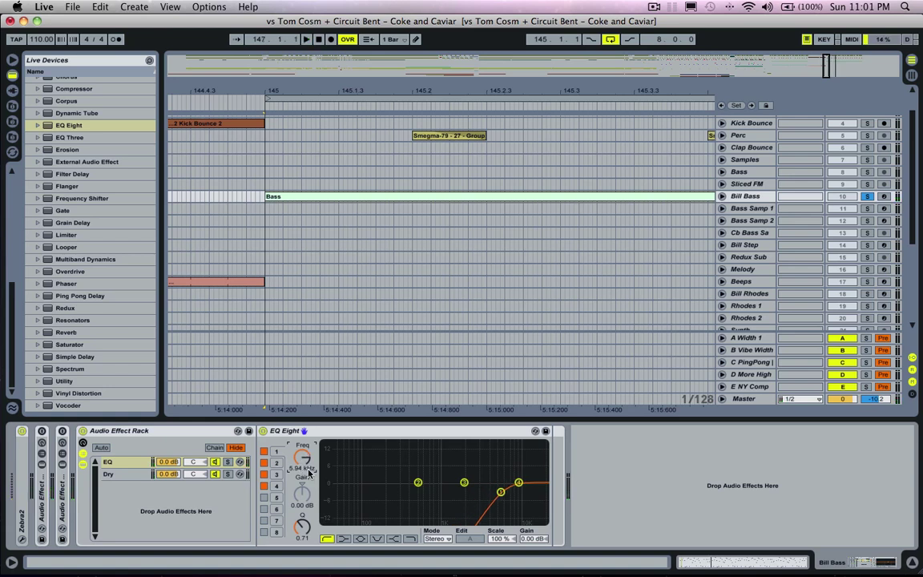
pyautogui.moveTo(308, 471); pyautogui.dragTo(308, 505)
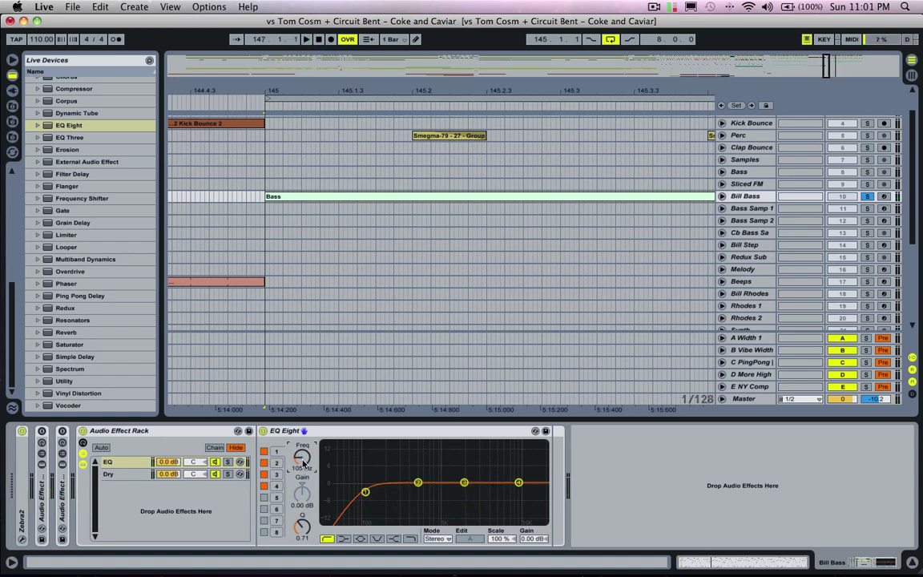
pyautogui.click(360, 539)
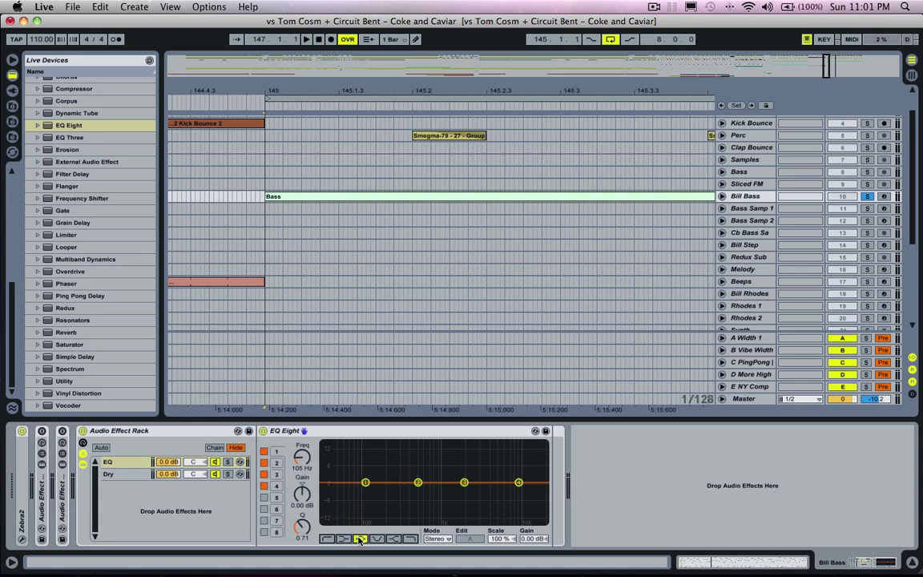
# Try a swept high cut on band 1, and settle on a low cut at about 169 Hz, comparing it with the bell shape
pyautogui.click(409, 540)
pyautogui.moveTo(302, 458); pyautogui.dragTo(301, 406)
pyautogui.click(327, 540)
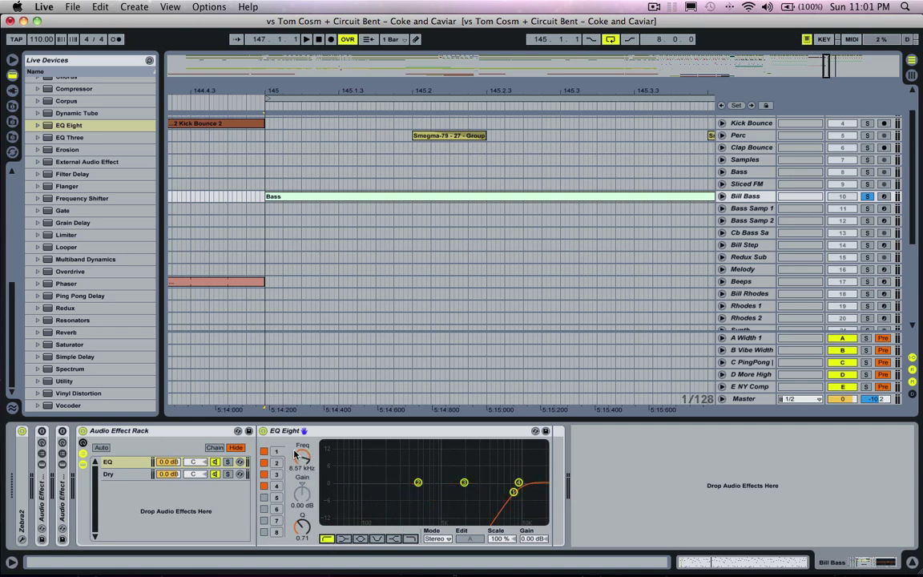
pyautogui.moveTo(301, 458); pyautogui.dragTo(301, 505)
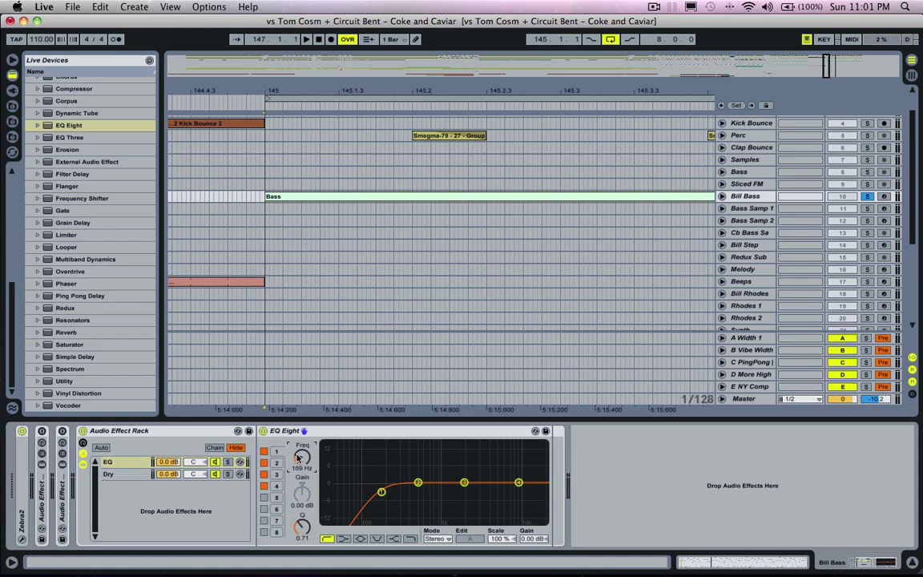
pyautogui.click(361, 539)
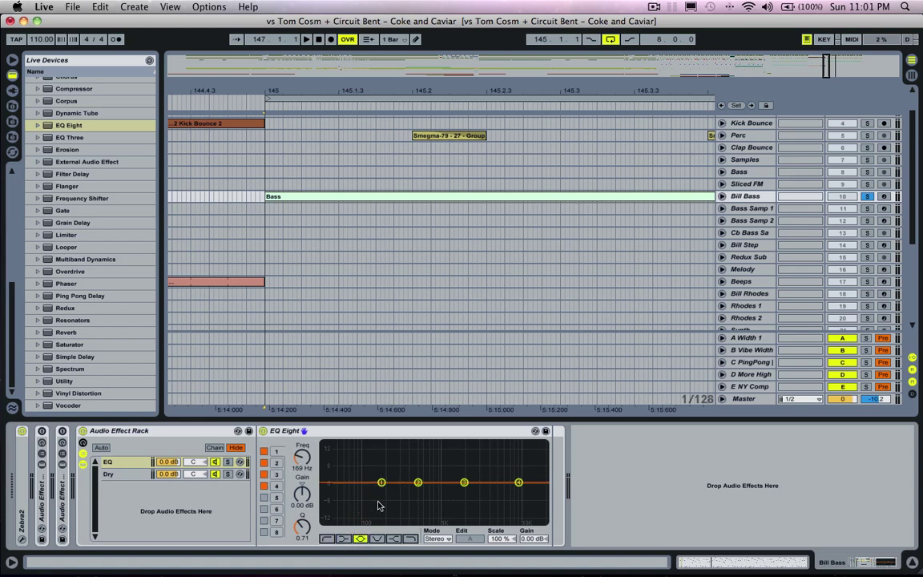
pyautogui.click(327, 540)
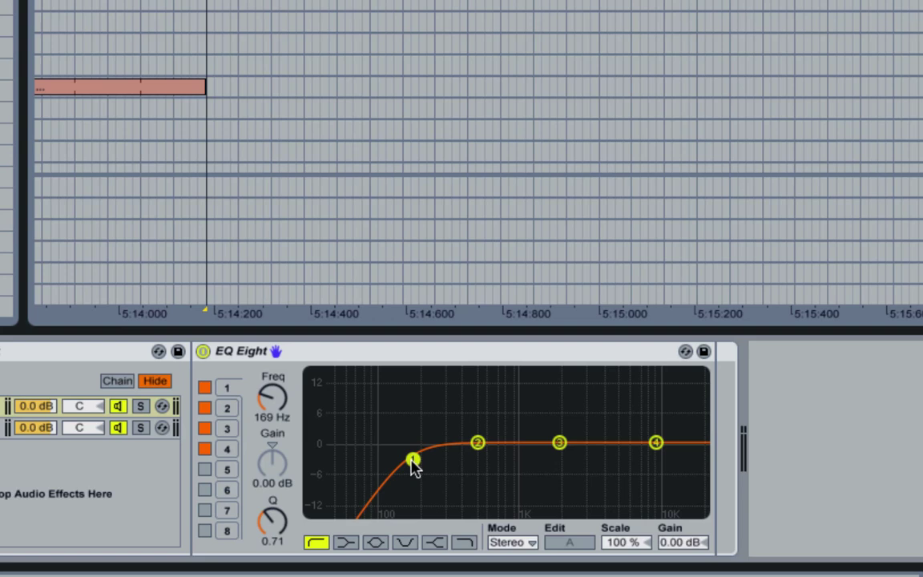
# Sweep the frequency of EQ Eight's band 2 down to about 66 Hz and back up to 625 Hz at 0 dB gain
pyautogui.click(475, 443)
pyautogui.moveTo(286, 396); pyautogui.dragTo(272, 435)
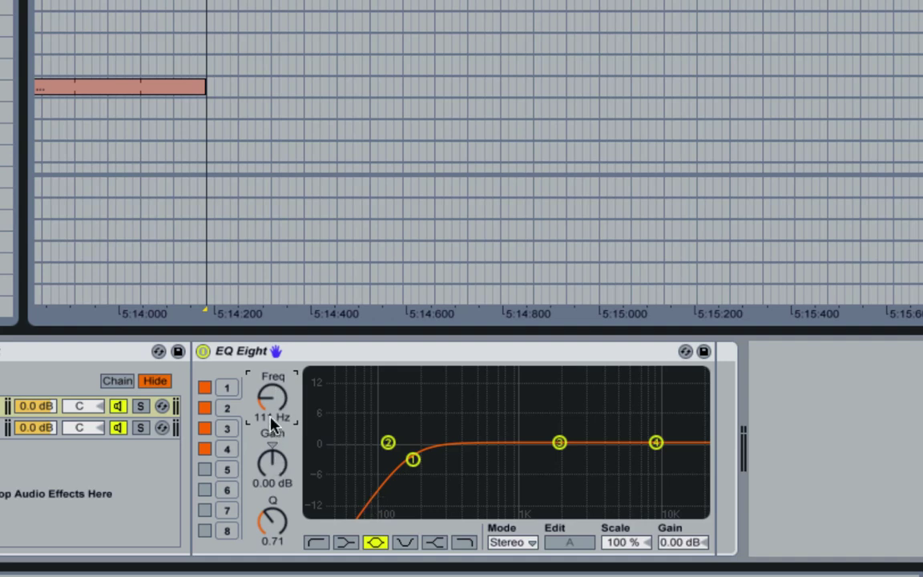
pyautogui.moveTo(267, 418); pyautogui.dragTo(267, 425)
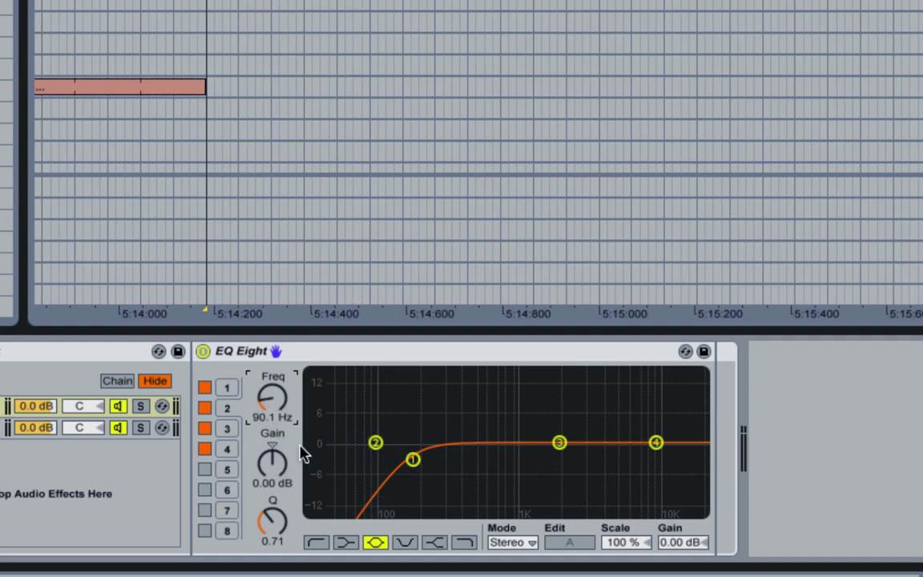
pyautogui.scroll(-5, 286, 422)
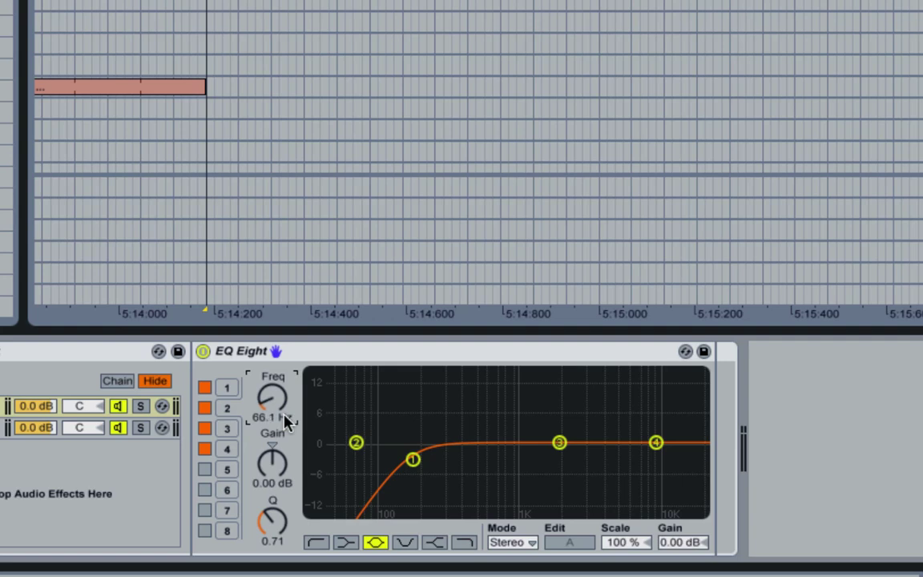
pyautogui.moveTo(283, 415); pyautogui.dragTo(284, 368)
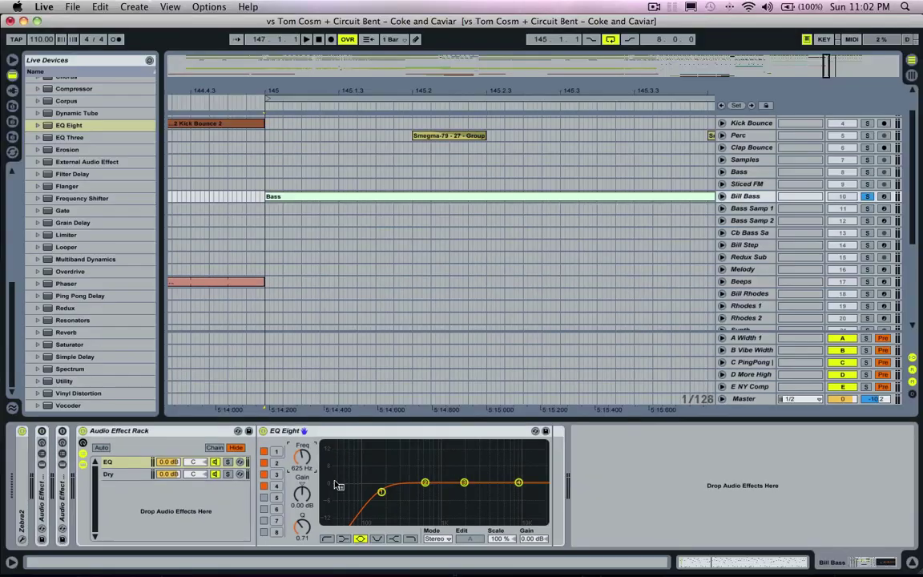
# Delete the EQ/Dry demonstration rack, then unfold and activate the adjacent rack with Low and High chains
pyautogui.click(157, 433)
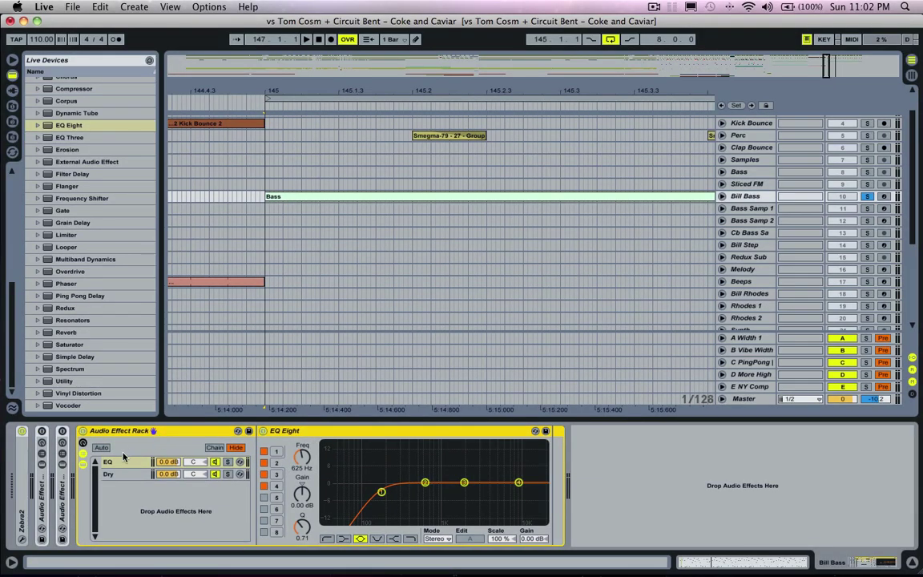
pyautogui.press('Delete')
pyautogui.doubleClick(65, 490)
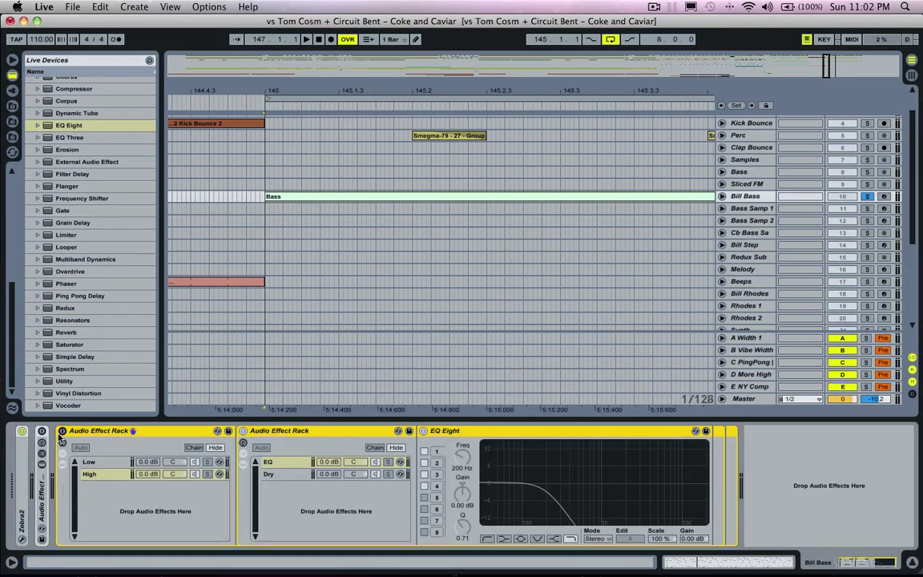
pyautogui.click(90, 461)
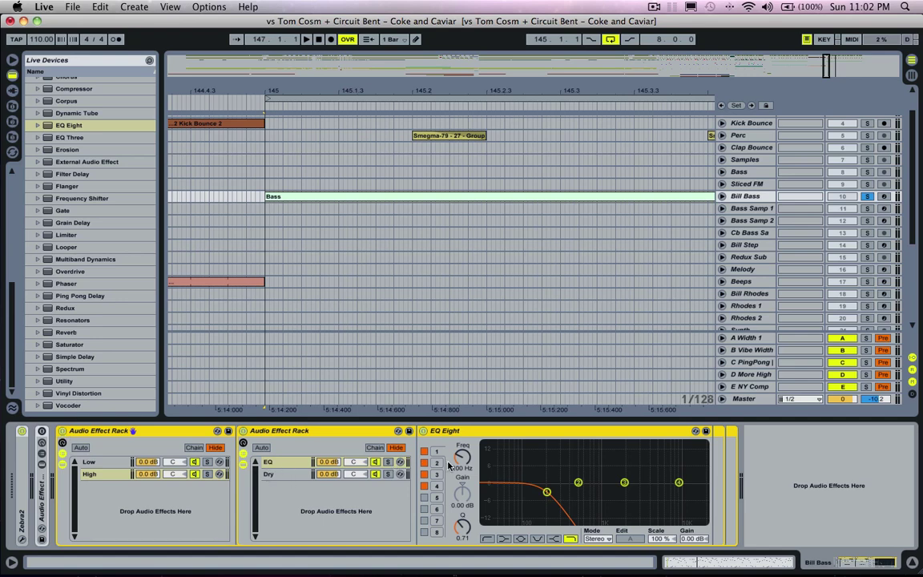
# Compare the devices in the rack's Low and High chains, ending on the nested EQ/Dry rack in the High chain
pyautogui.click(108, 473)
pyautogui.click(107, 462)
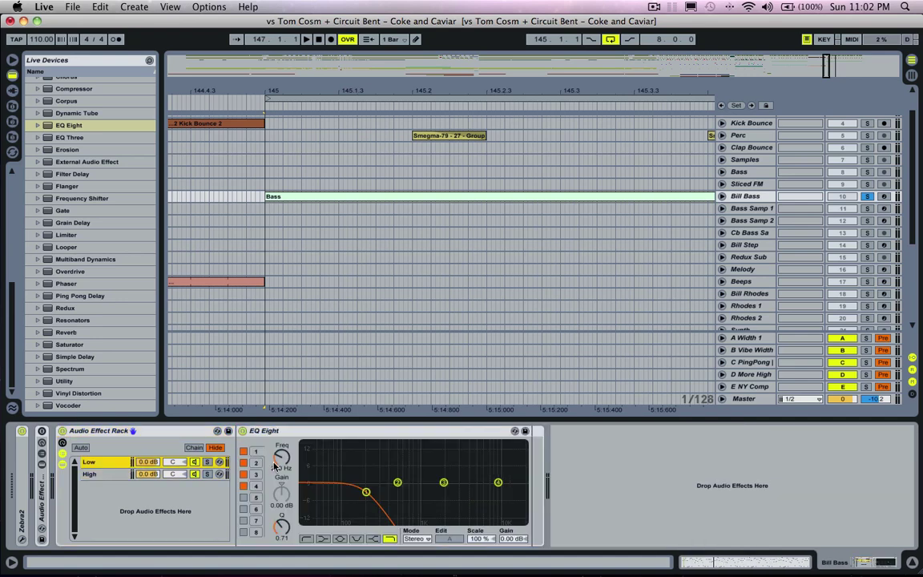
pyautogui.click(95, 474)
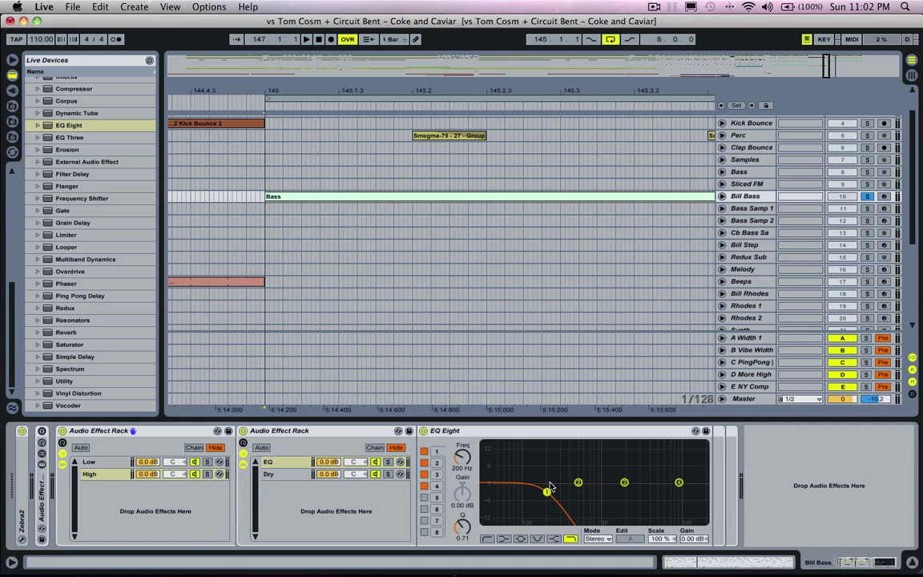
# Play the soloed Bill Bass and bypass the Low/High rack to compare the sound, then stop playback
pyautogui.moveTo(433, 88); pyautogui.dragTo(287, 56)
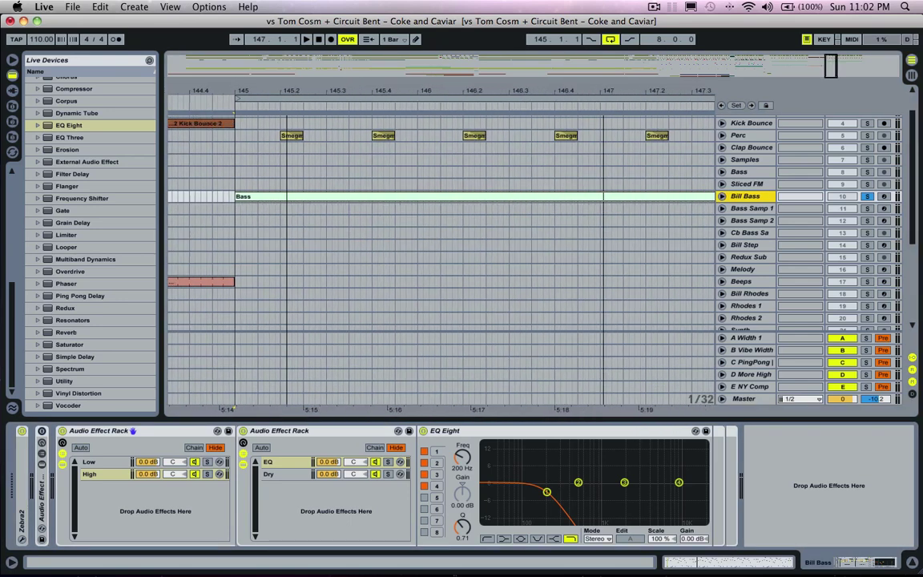
pyautogui.press('space')
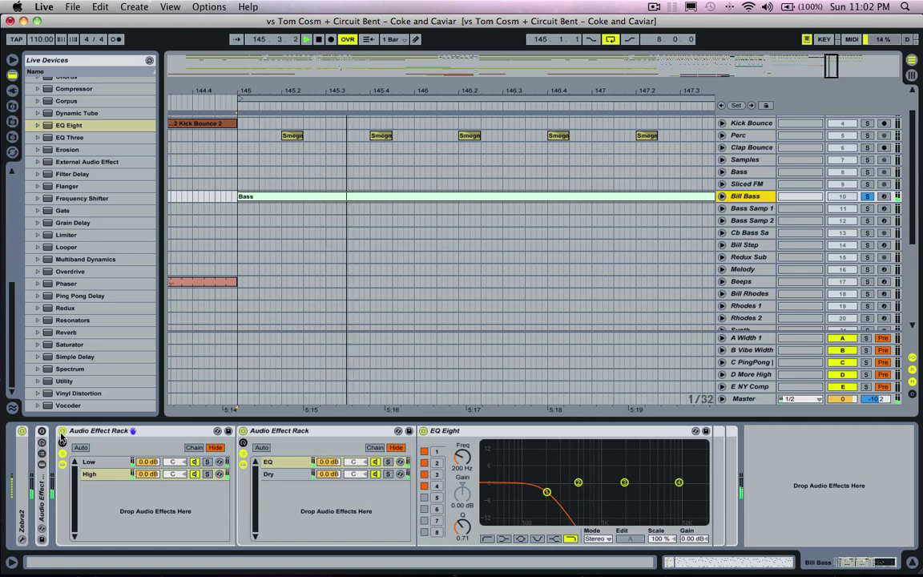
pyautogui.click(62, 431)
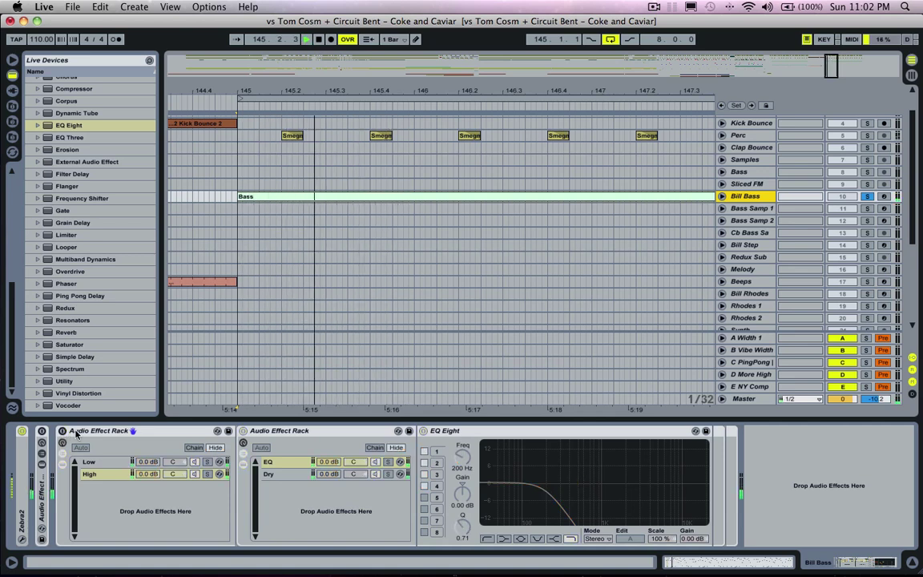
pyautogui.press('space')
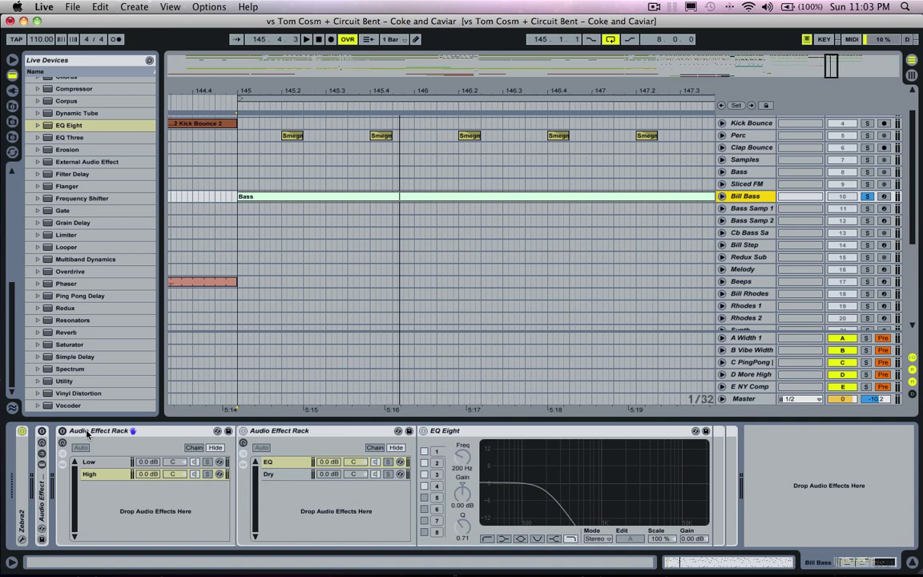
# Delete the bypassed Low/High rack, then unfold and activate the remaining bass rack containing the Blues Amp
pyautogui.click(68, 474)
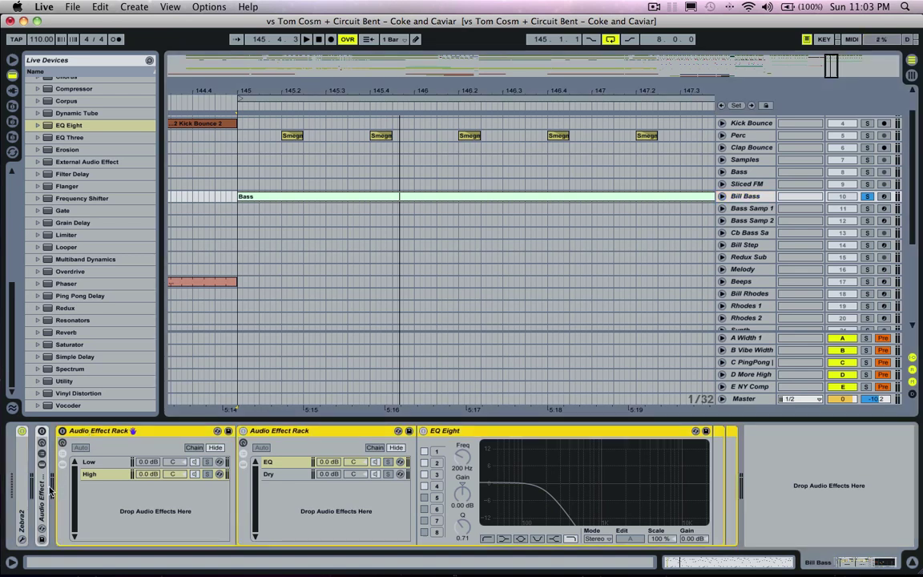
pyautogui.press('Delete')
pyautogui.doubleClick(44, 491)
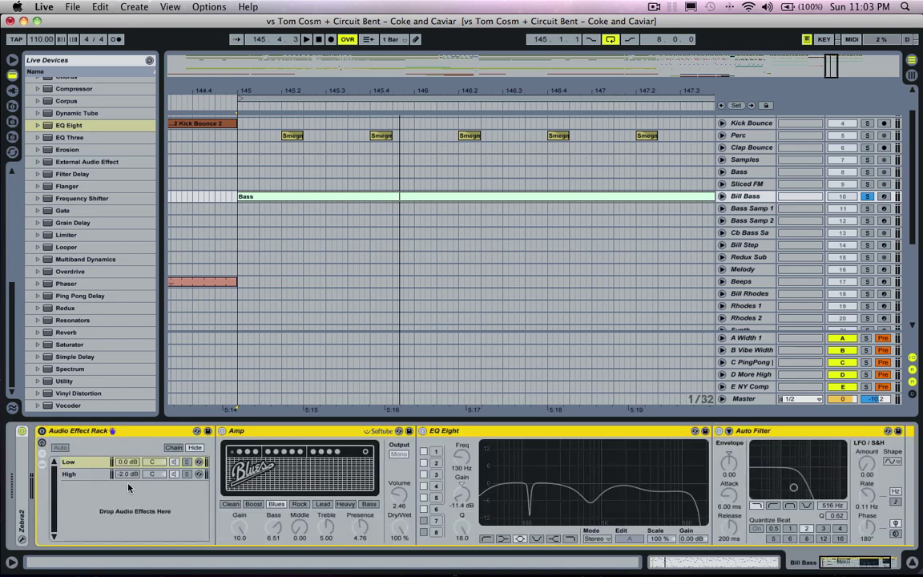
pyautogui.click(42, 431)
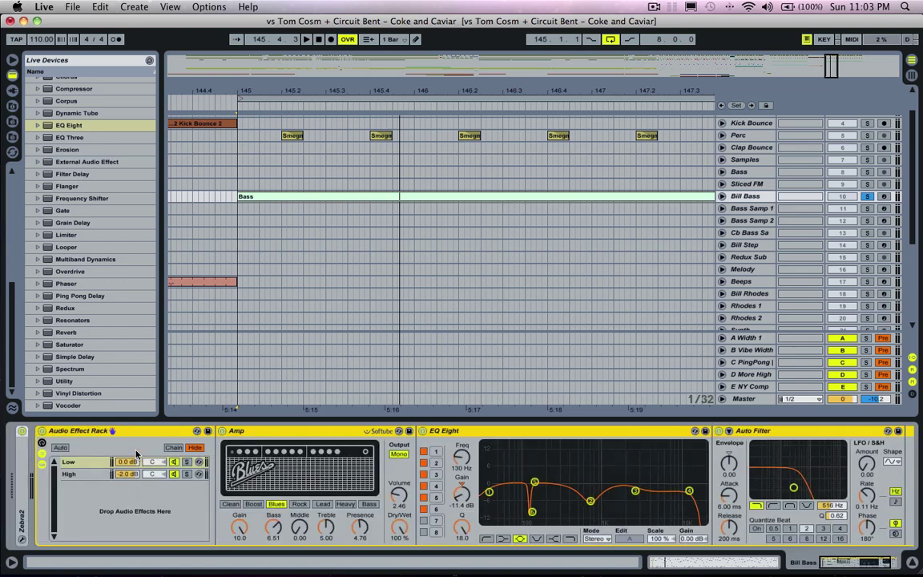
# Examine the High chain's nested Low and Phase chains, including their EQ, phase-inverted Utility, Flanger, Chorus and Filter Delay
pyautogui.click(69, 474)
pyautogui.hscroll(10, 580, 494)
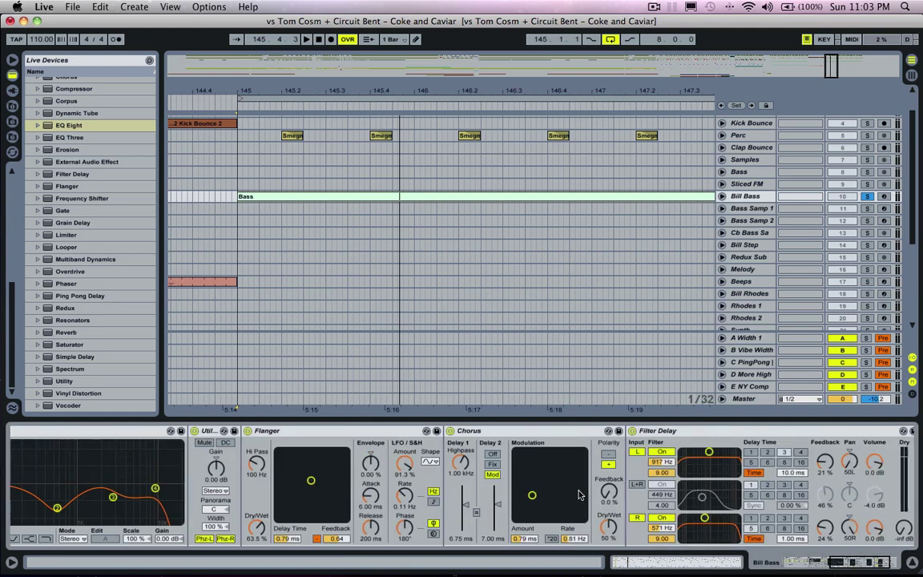
pyautogui.hscroll(-10, 580, 495)
pyautogui.click(254, 463)
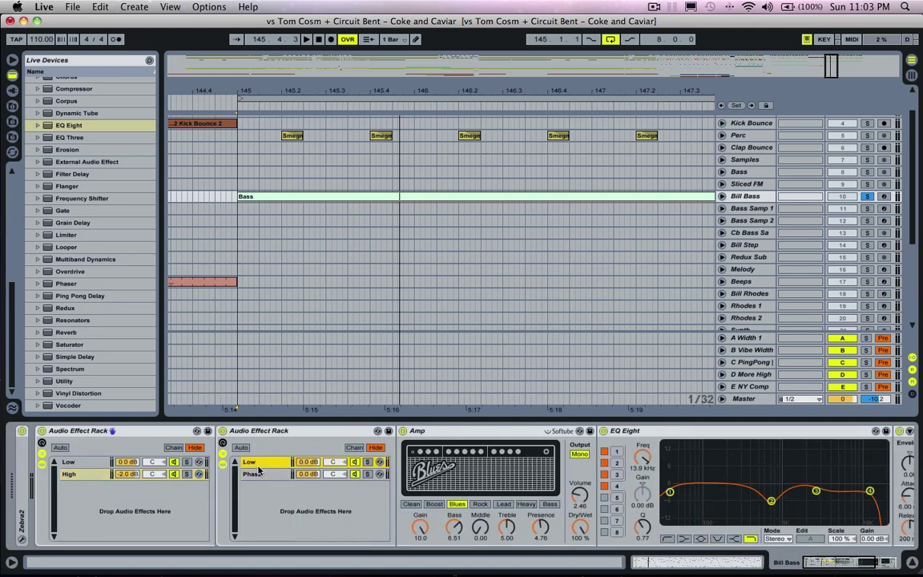
pyautogui.hscroll(3, 733, 487)
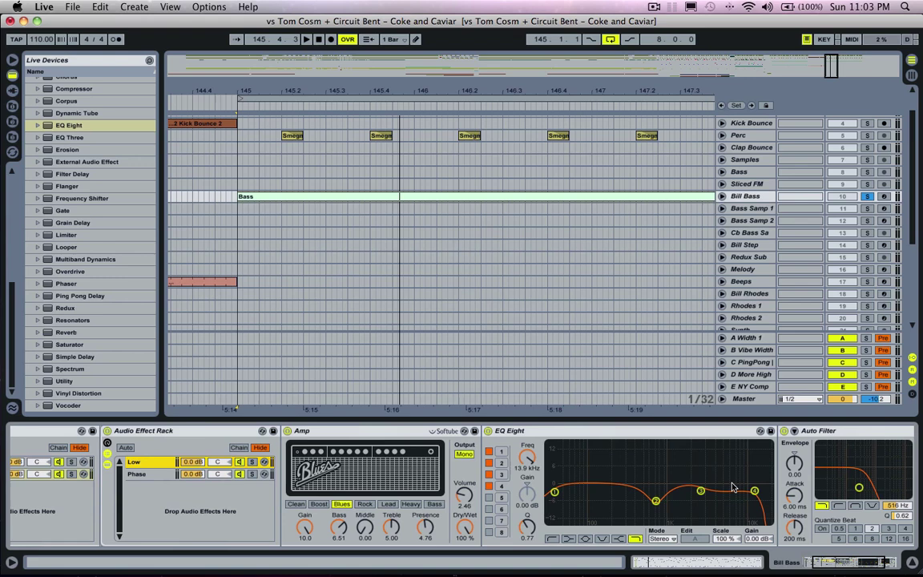
pyautogui.click(138, 475)
pyautogui.click(134, 462)
pyautogui.click(138, 475)
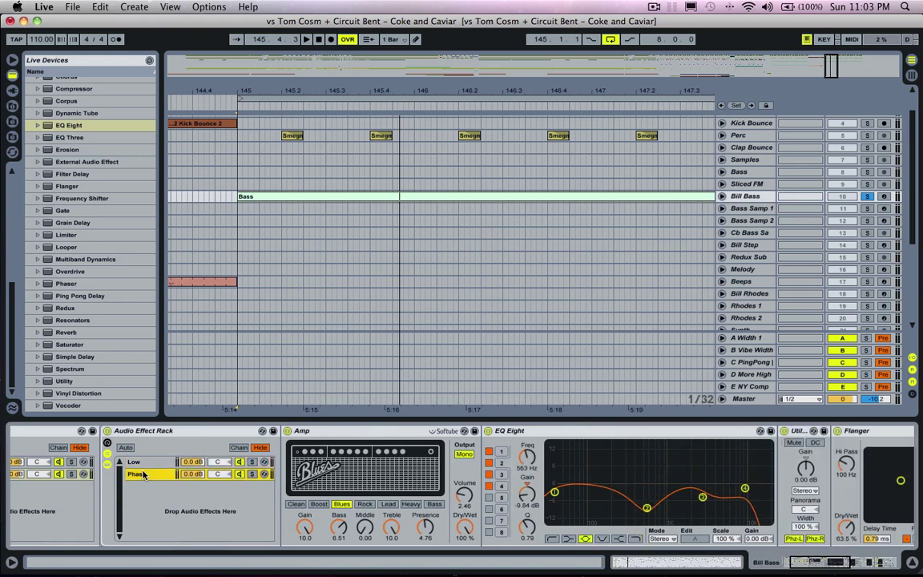
pyautogui.hscroll(10, 264, 473)
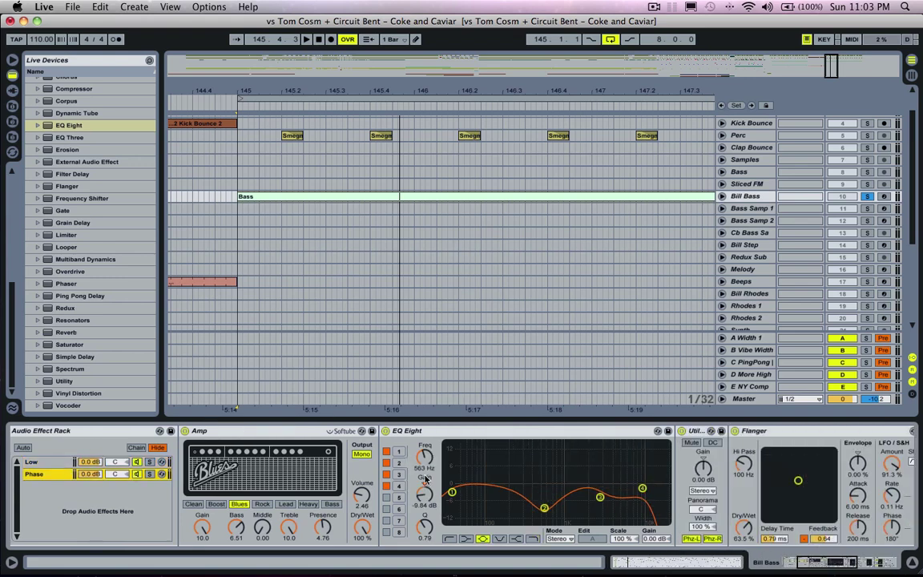
pyautogui.hscroll(-10, 425, 479)
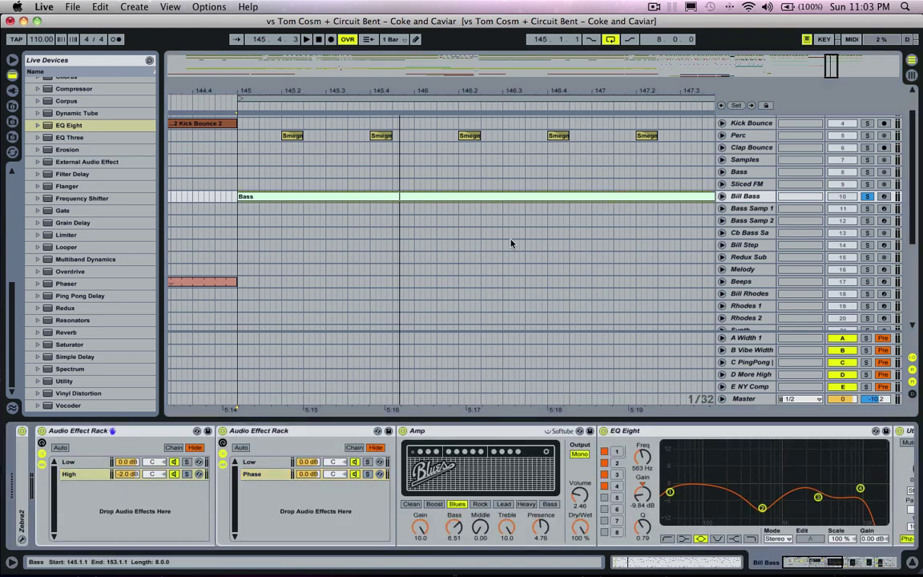
# Play the soloed Bill Bass through the restored rack, then unsolo it and play it with the full mix
pyautogui.press('space')
pyautogui.moveTo(512, 88); pyautogui.dragTo(282, 58)
pyautogui.scroll(3, 411, 169)
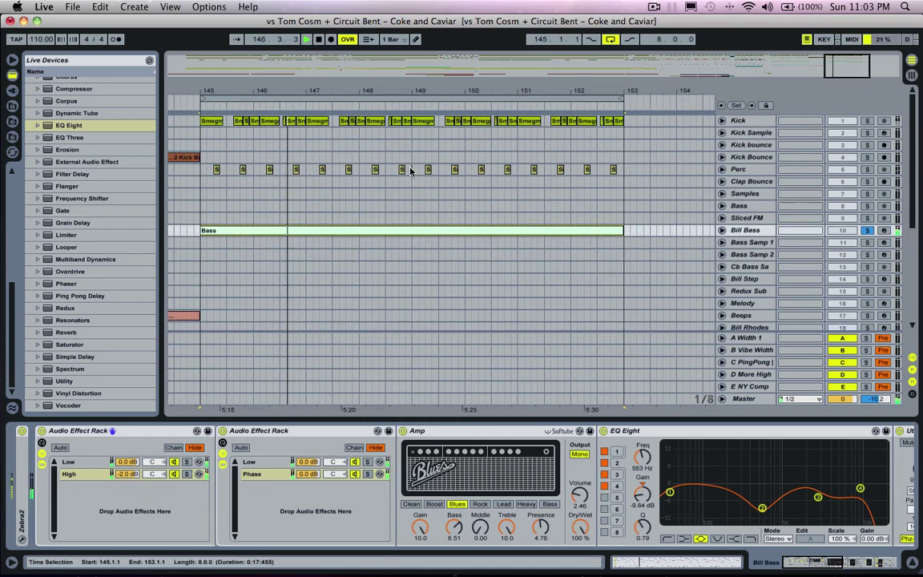
pyautogui.press('space')
pyautogui.click(865, 231)
pyautogui.press('space')
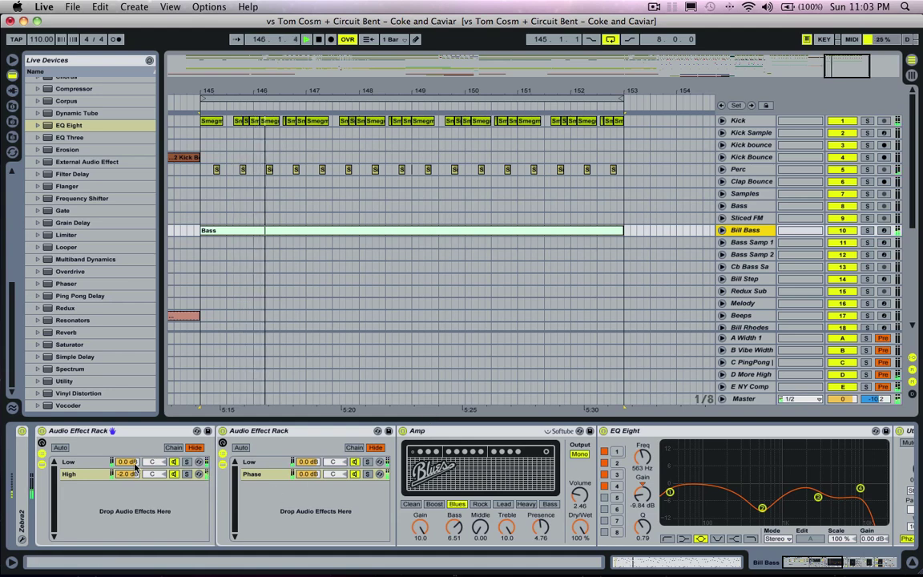
# Review the Low and High chains and the nested Low chain while the mix plays, then stop playback
pyautogui.click(83, 462)
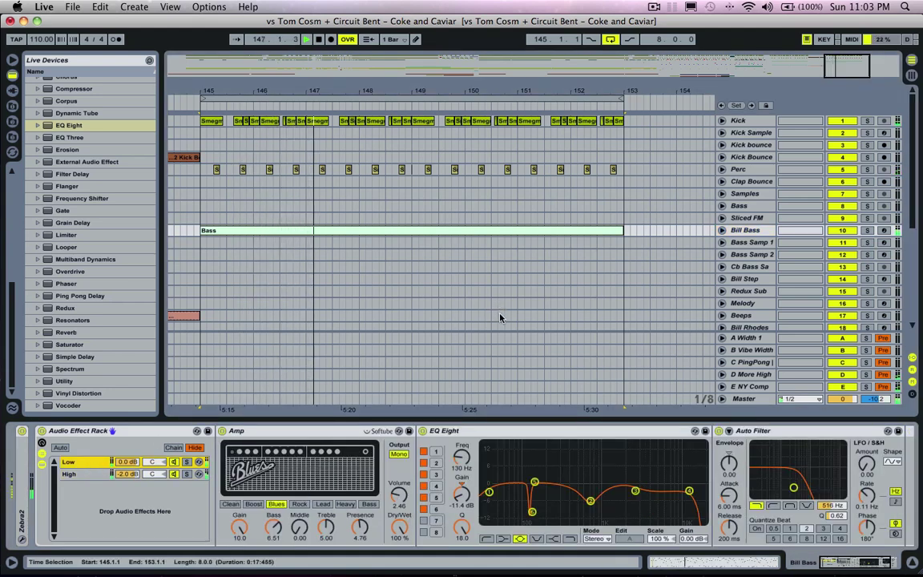
pyautogui.click(77, 479)
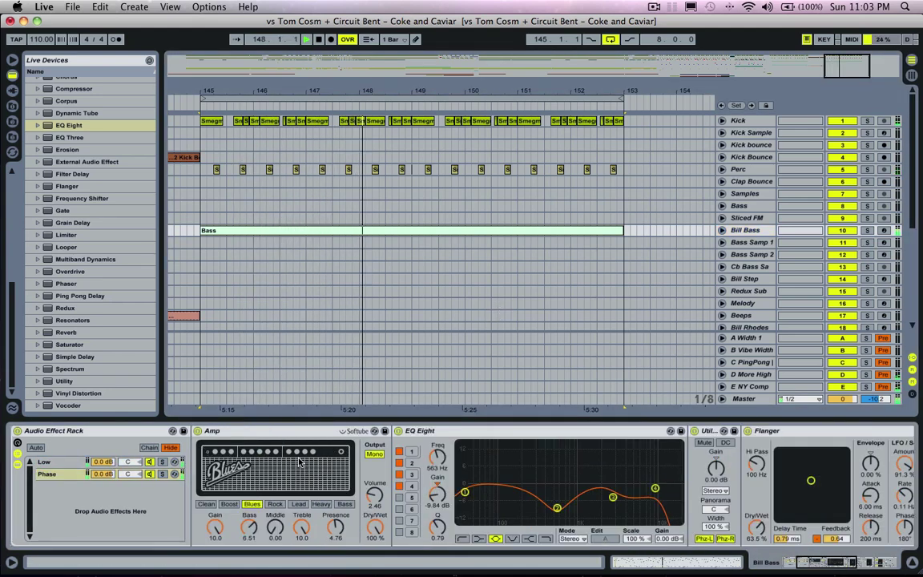
pyautogui.hscroll(-10, 304, 453)
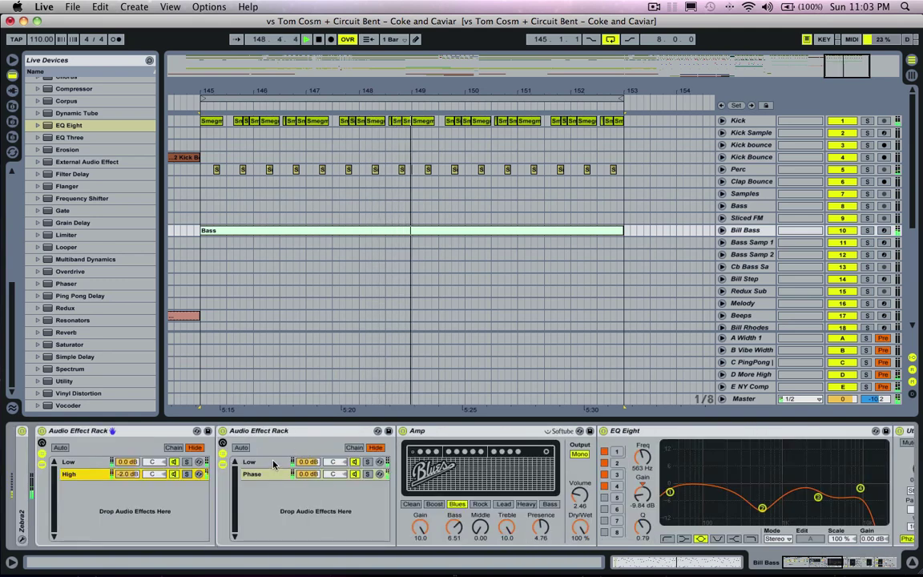
pyautogui.click(274, 463)
pyautogui.hscroll(-5, 275, 465)
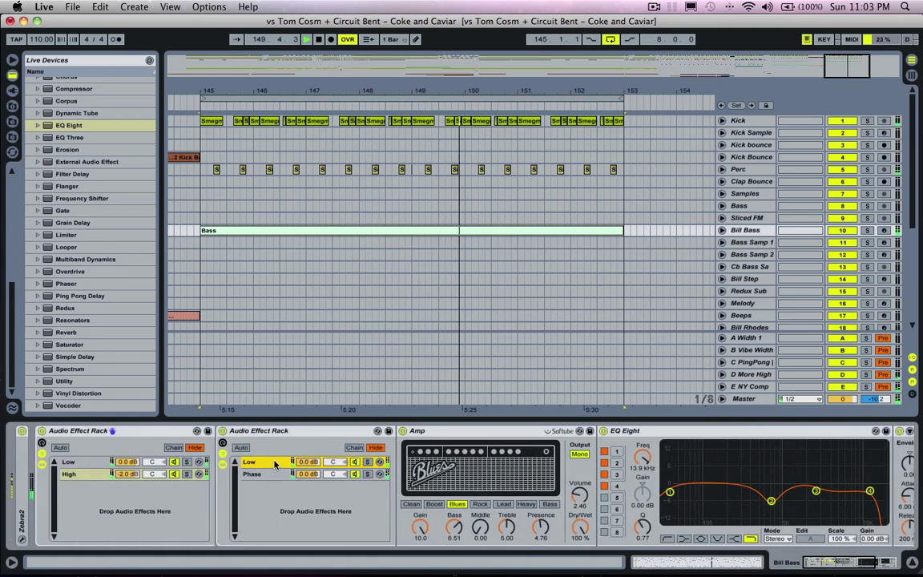
pyautogui.click(107, 463)
pyautogui.hscroll(1, 253, 463)
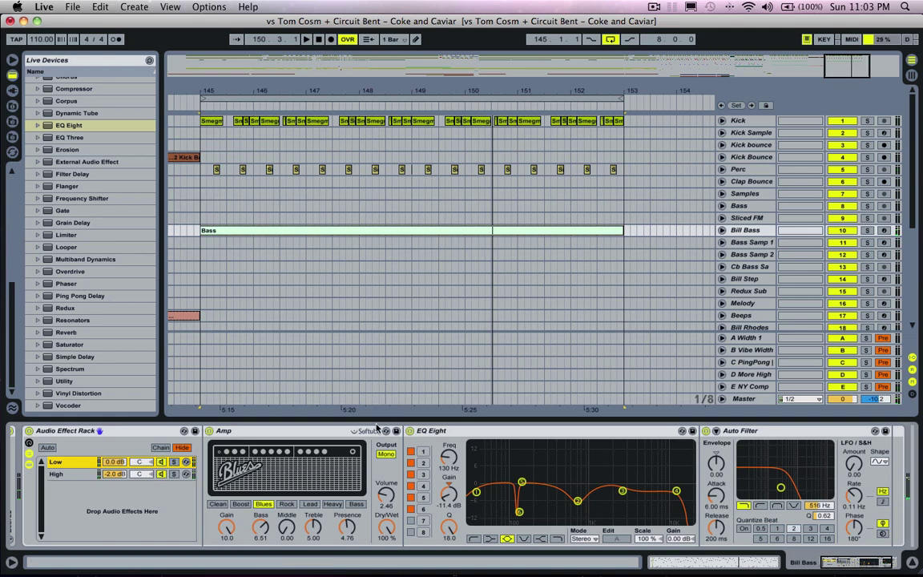
# Hide the device view, open the Bass clip to view its notes, and hide the detail view again
pyautogui.moveTo(376, 419); pyautogui.dragTo(375, 513)
pyautogui.click(420, 243)
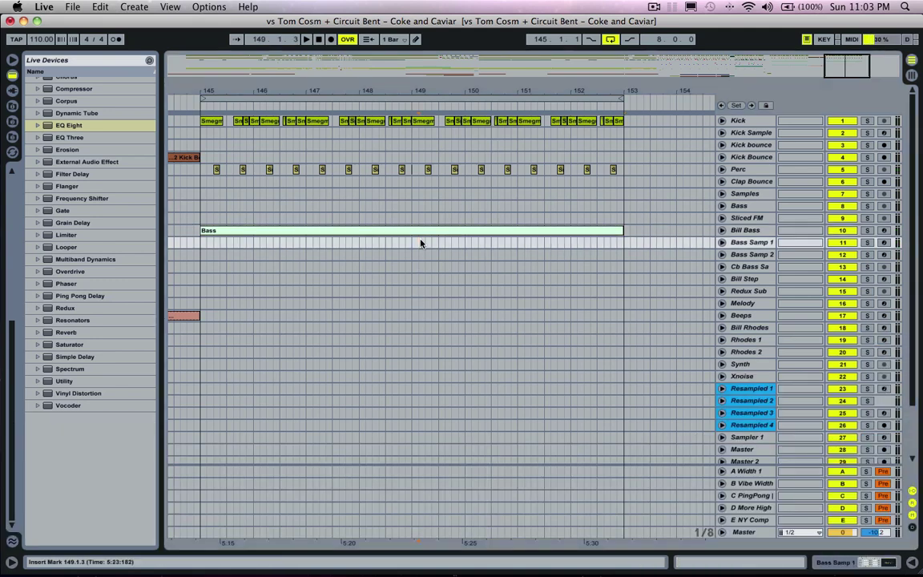
pyautogui.click(419, 232)
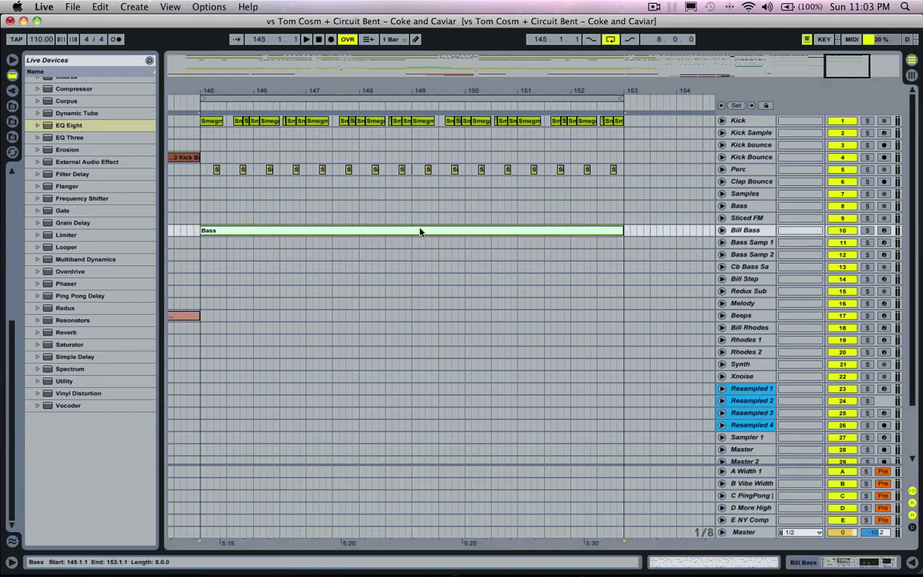
pyautogui.doubleClick(420, 232)
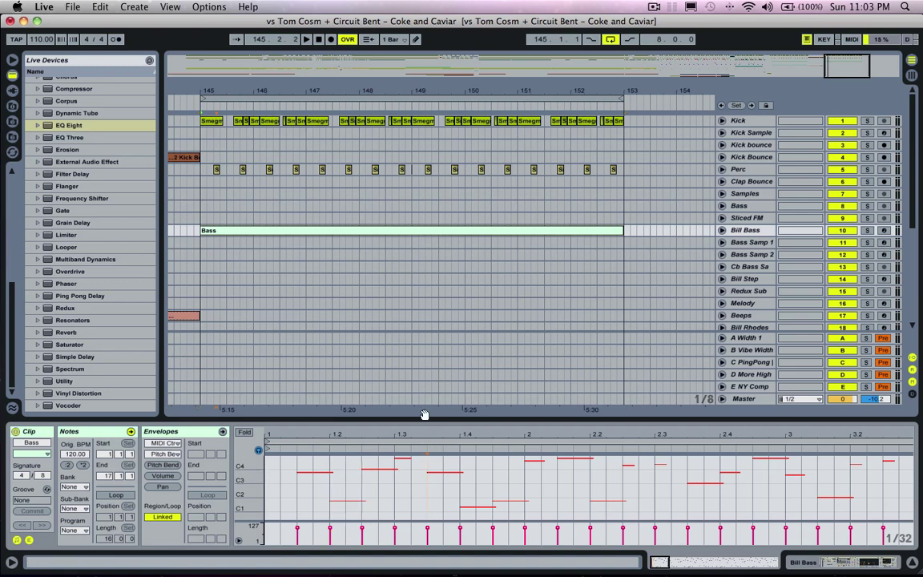
pyautogui.moveTo(420, 420); pyautogui.dragTo(420, 553)
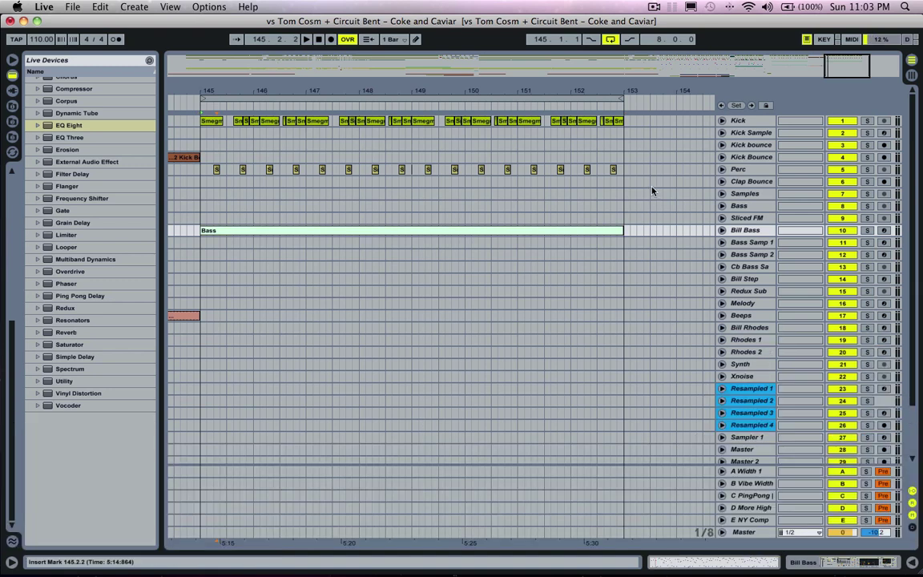
pyautogui.click(628, 237)
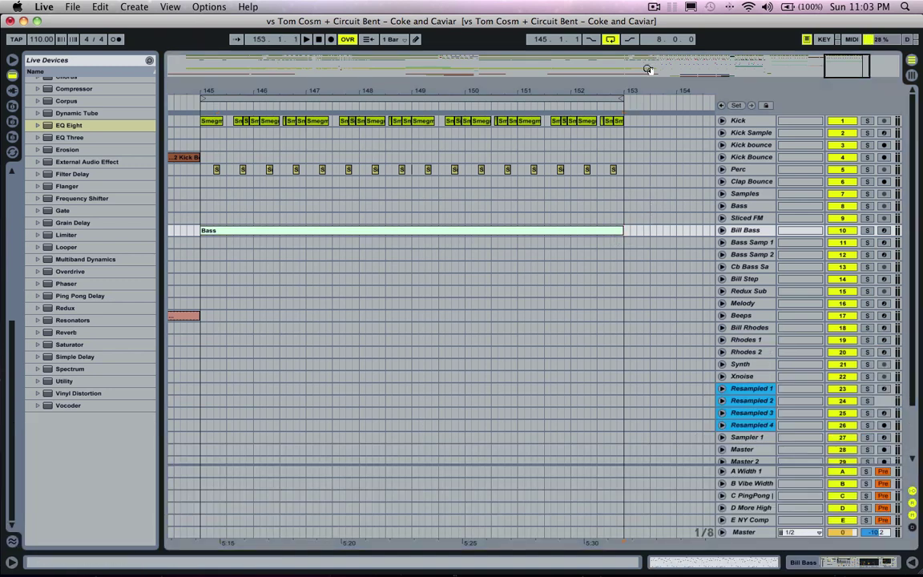
pyautogui.click(654, 7)
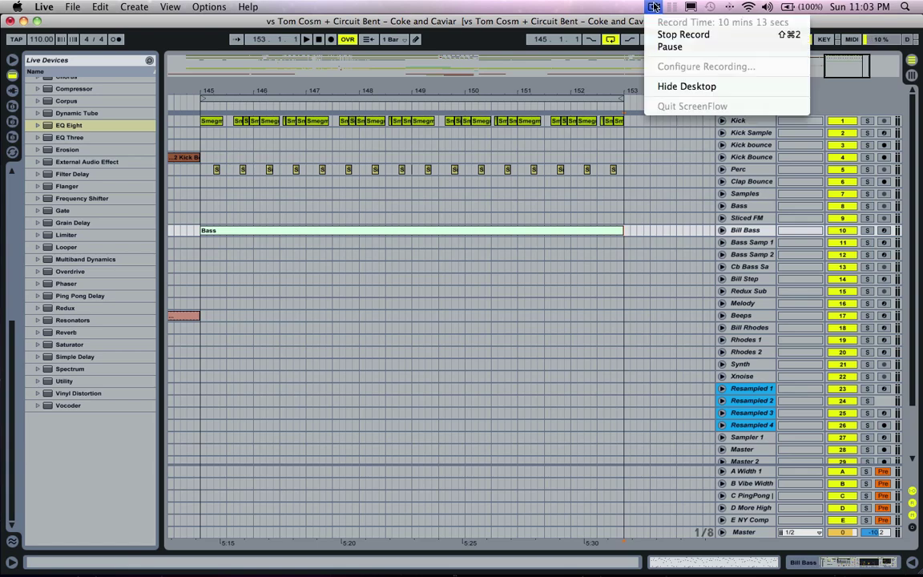